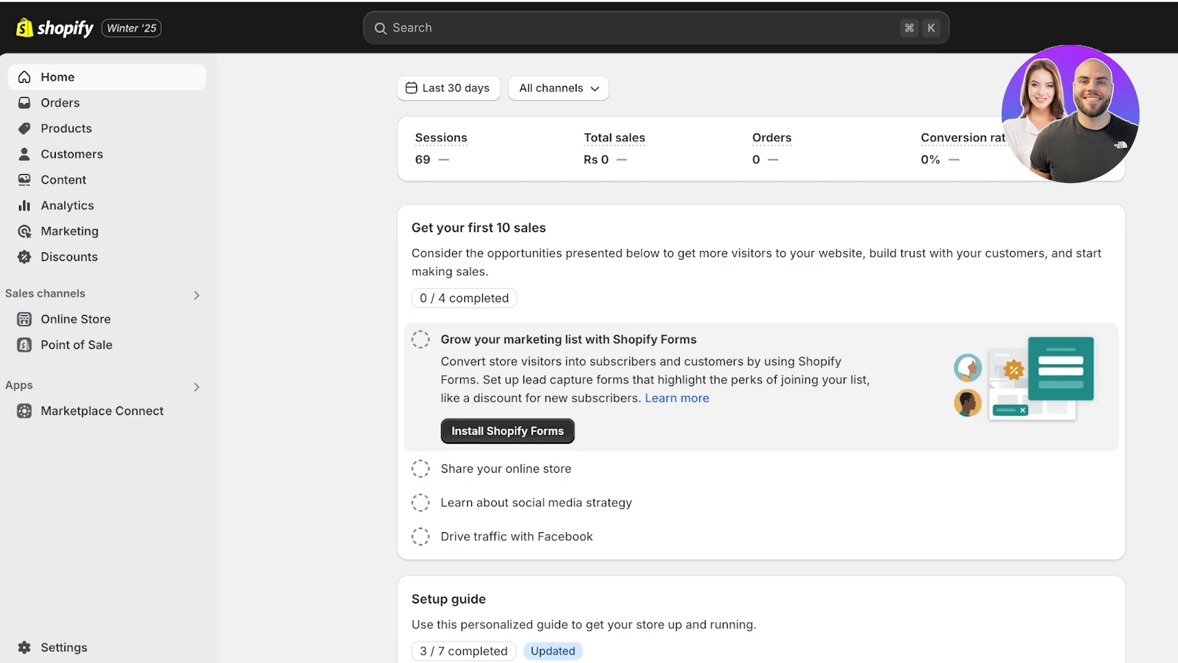
# - Open the Shopify App Store from the admin's apps list and search it for "popup"
pyautogui.click(20, 386)
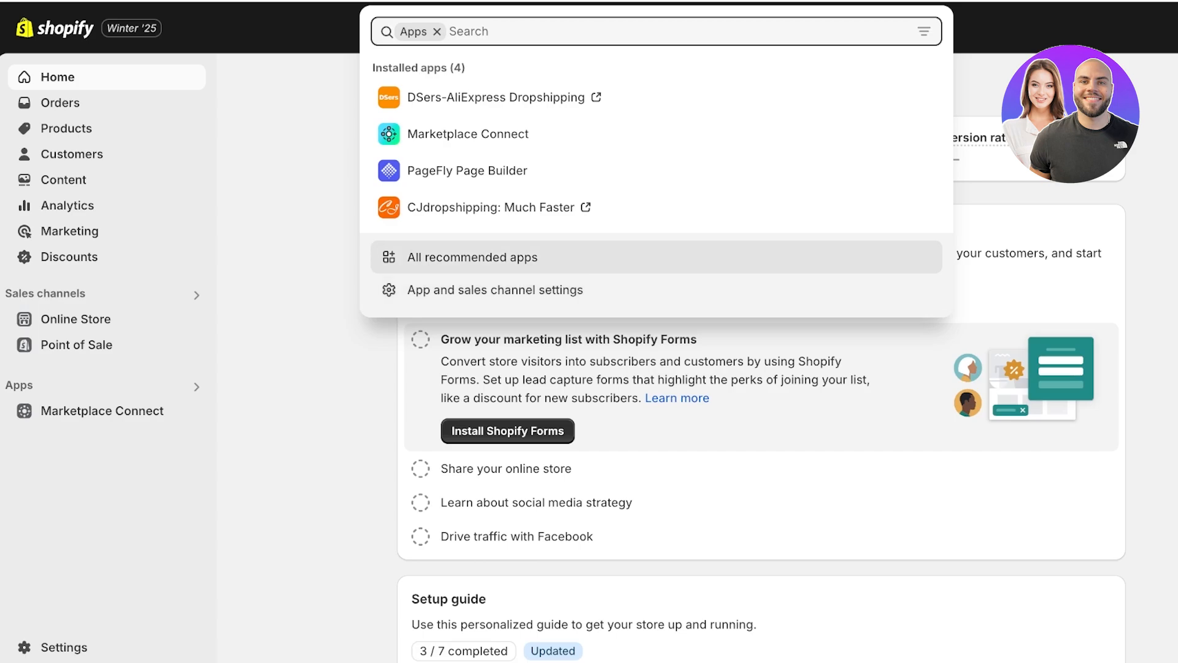
pyautogui.click(496, 290)
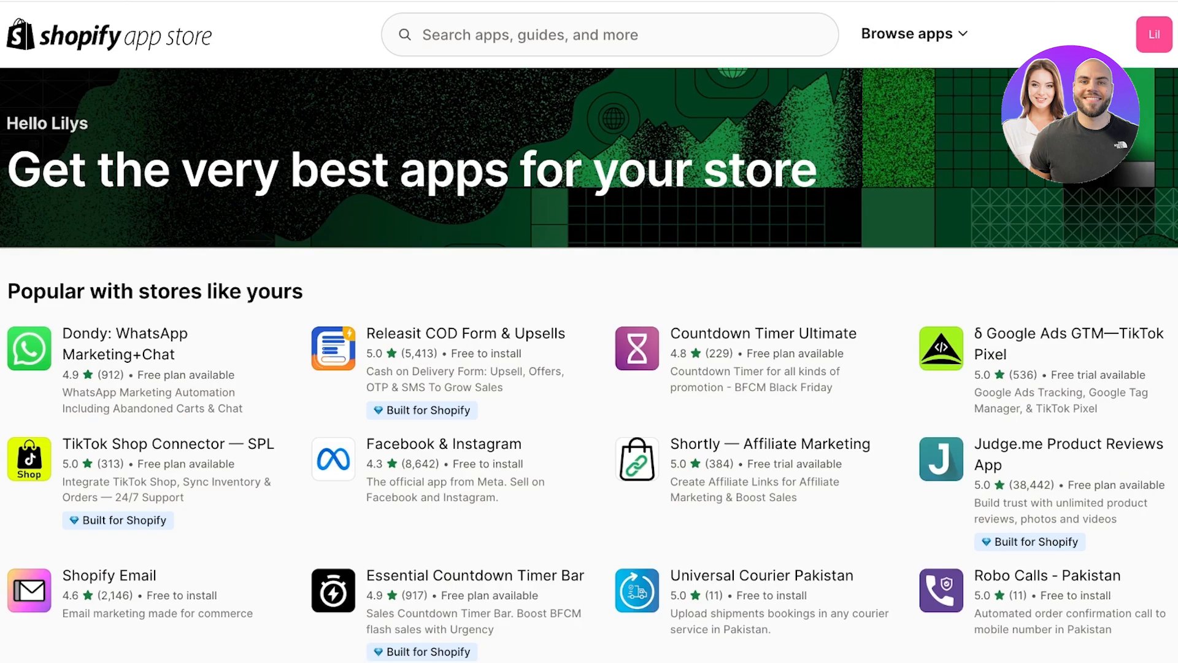
pyautogui.click(610, 35)
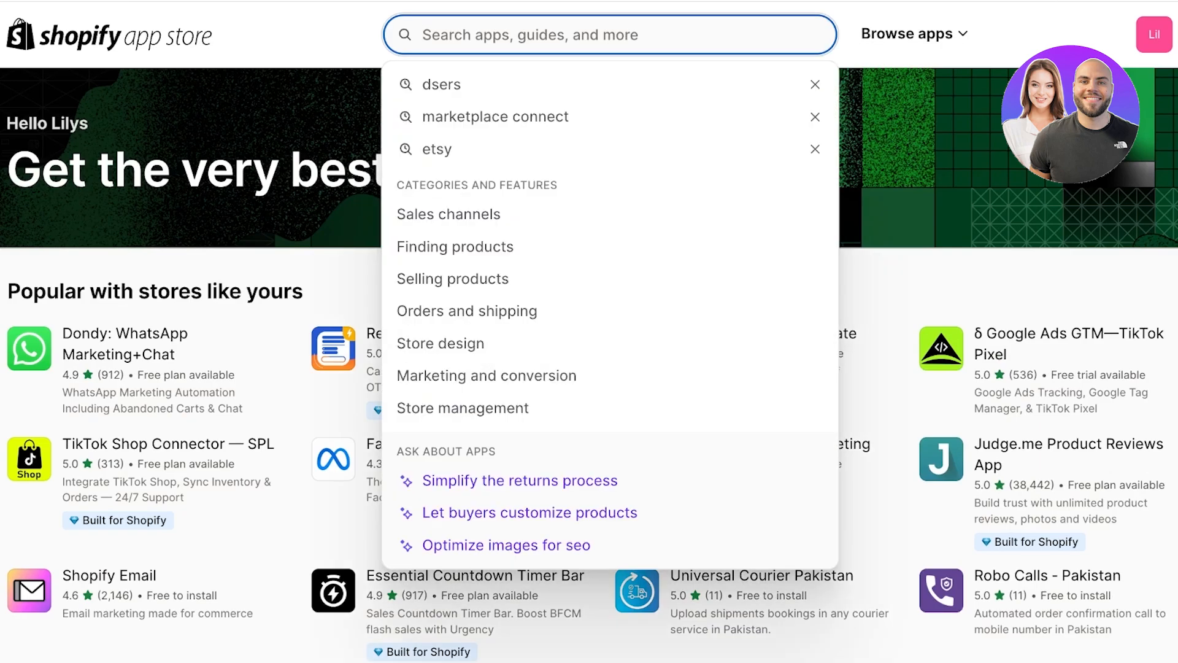
pyautogui.write('popi')
pyautogui.press('BackSpace')
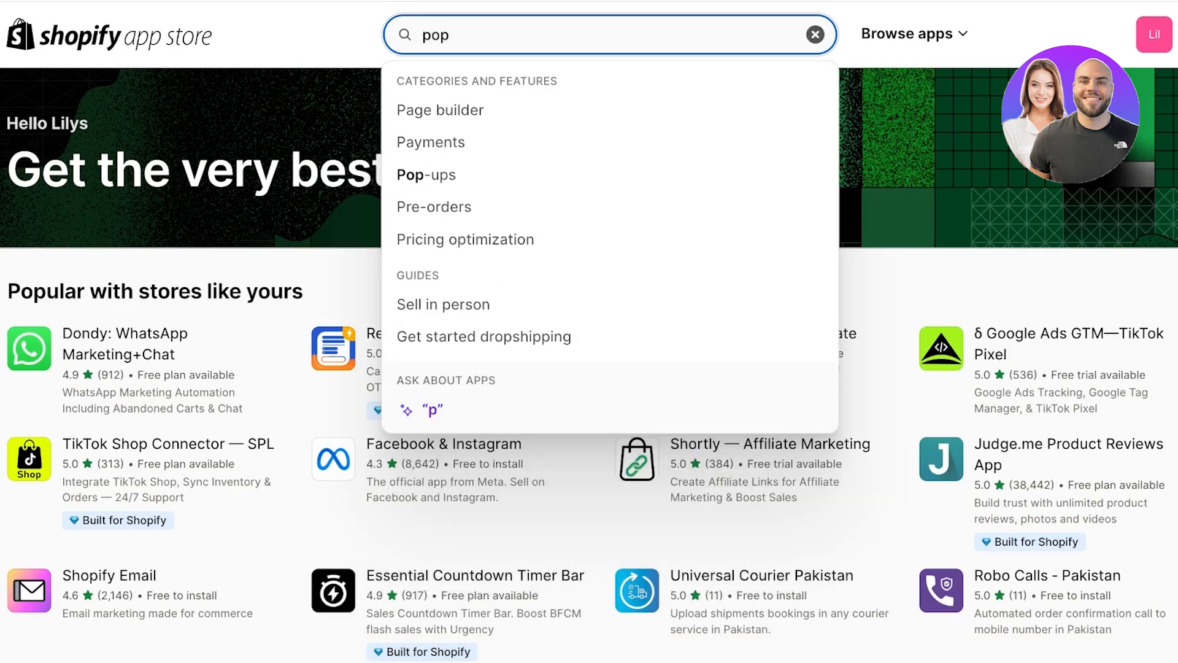
pyautogui.write('up')
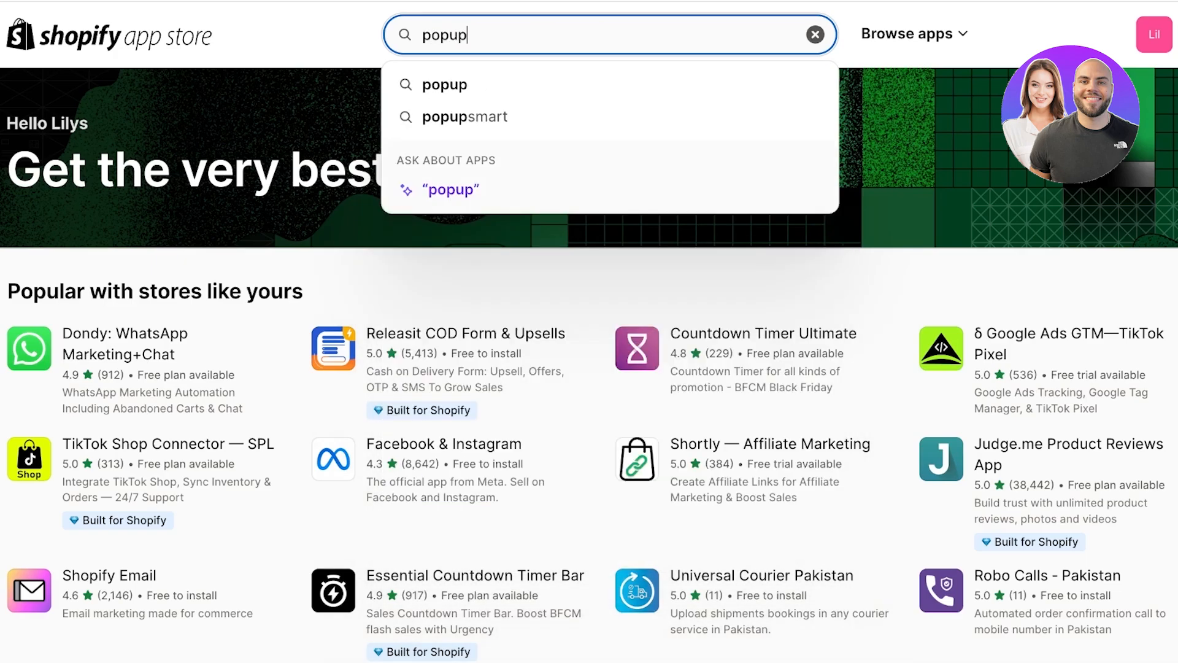
pyautogui.press('Return')
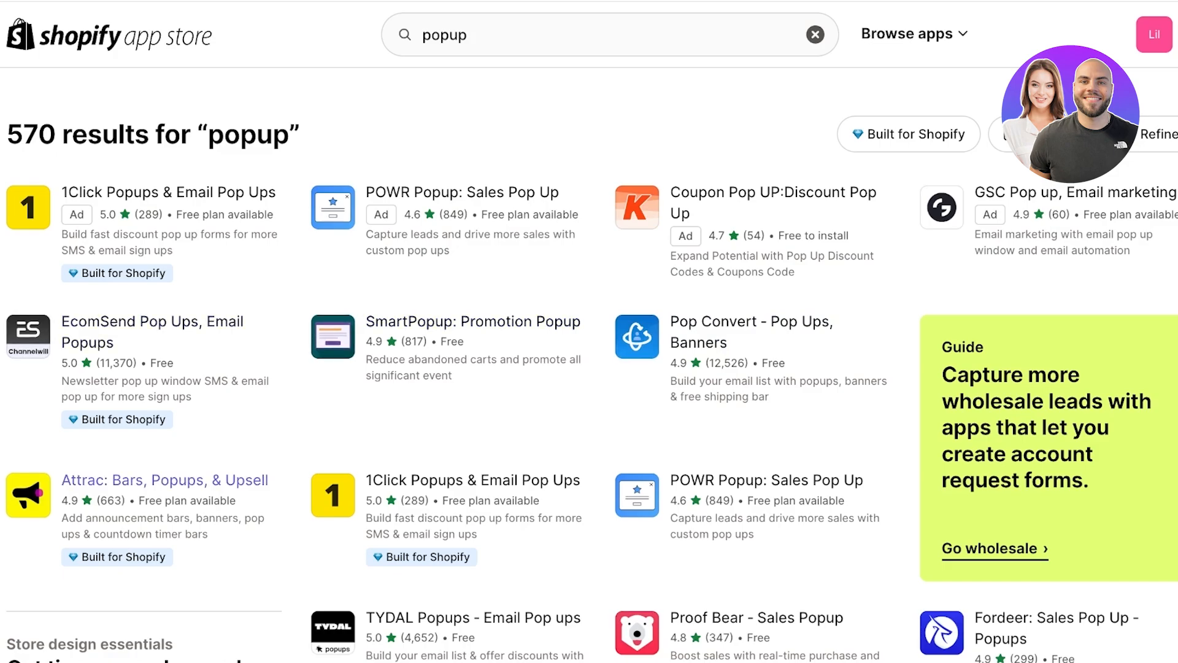
# - Open the Pop Convert - Pop Ups, Banners listing from the search results and review its description and merchant reviews
pyautogui.scroll(-1, 591, 385)
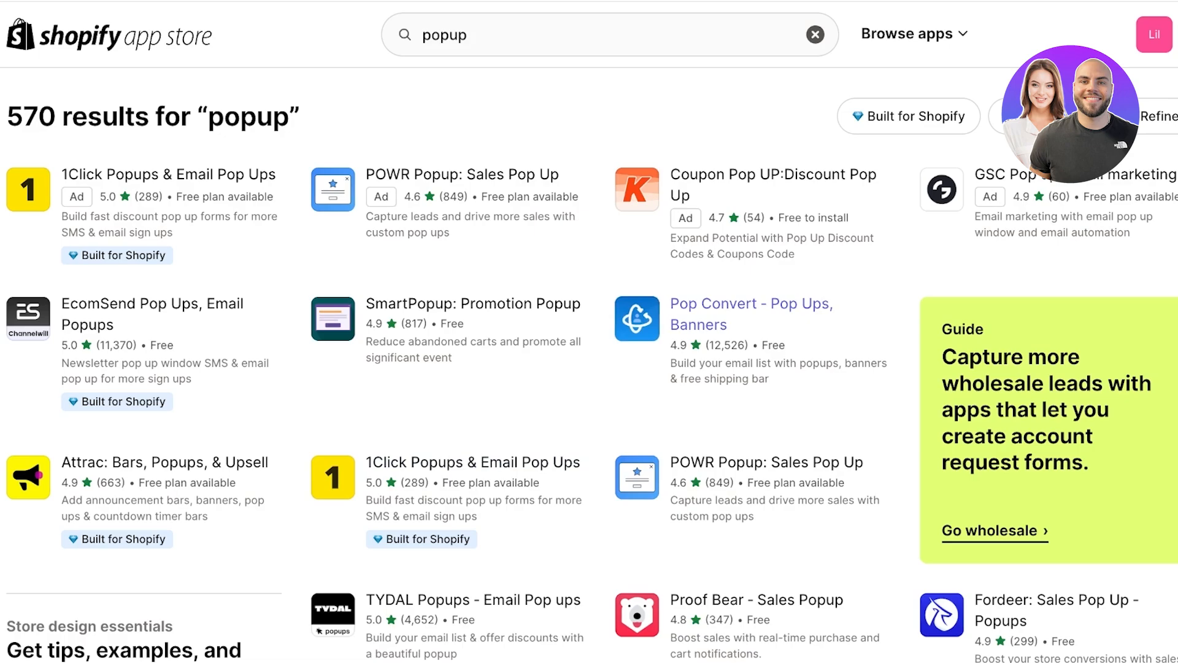
pyautogui.click(751, 305)
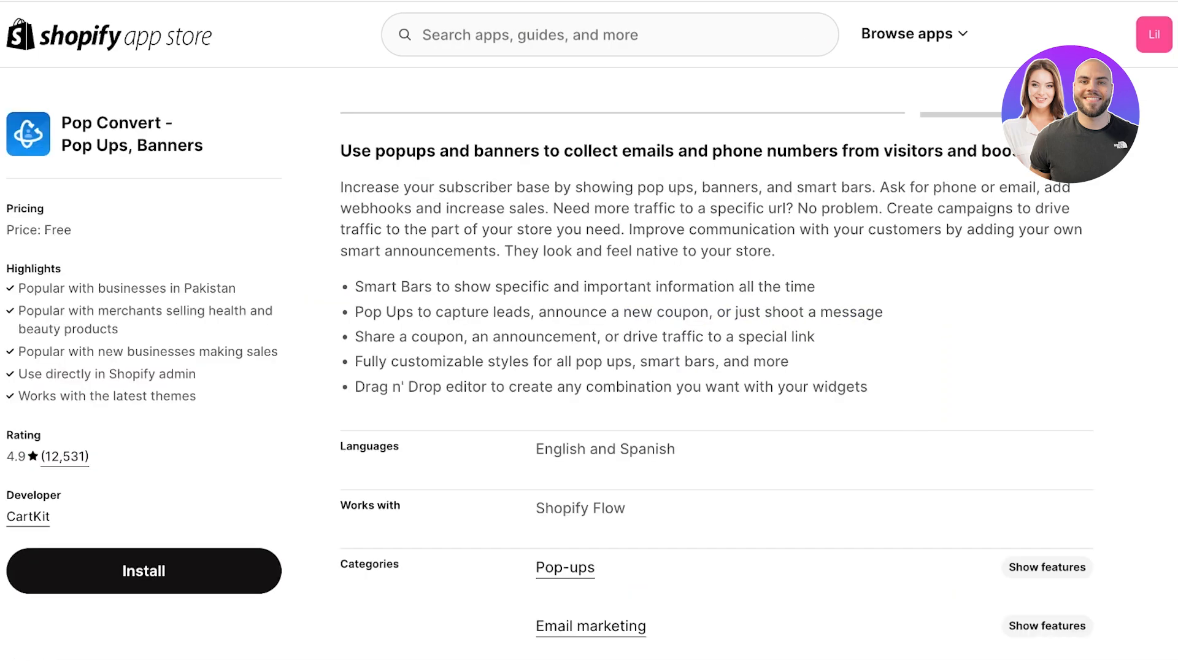
pyautogui.scroll(3, 591, 384)
pyautogui.scroll(-20, 591, 385)
pyautogui.scroll(20, 591, 385)
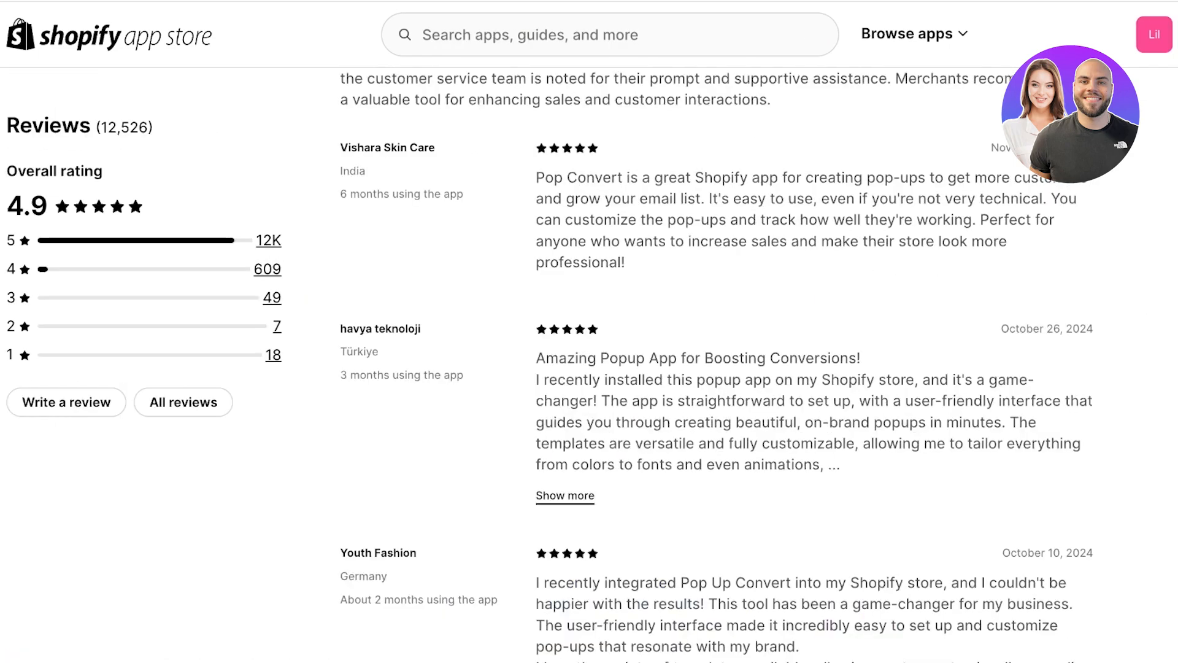
pyautogui.scroll(-3, 717, 368)
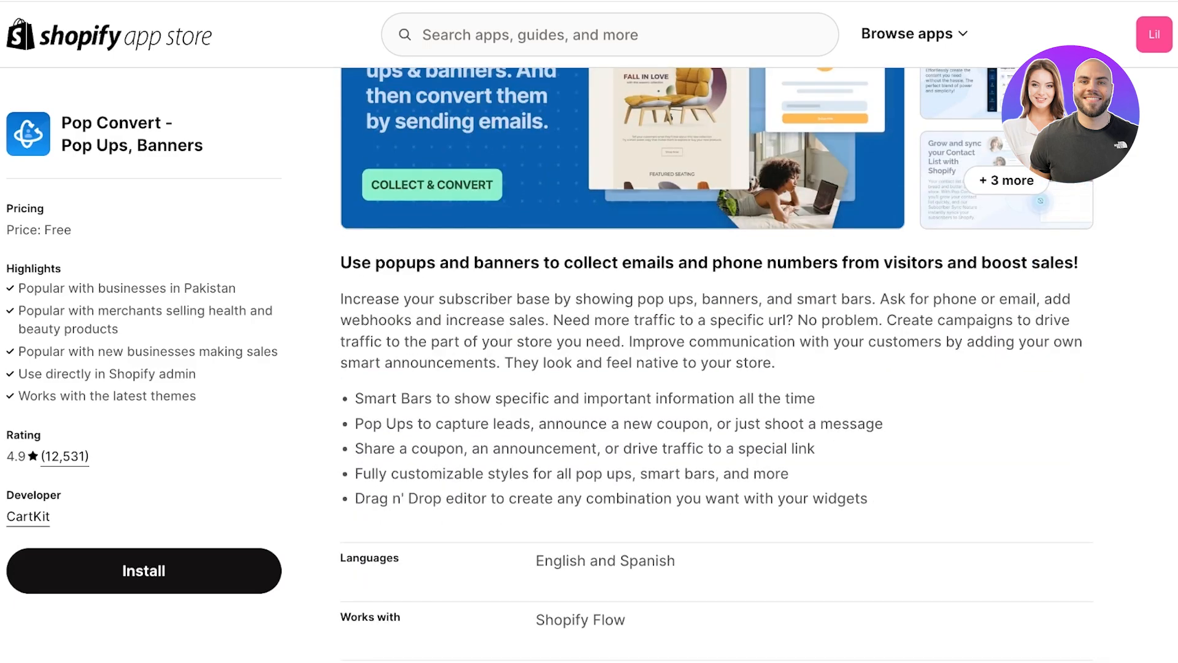
pyautogui.scroll(3, 717, 368)
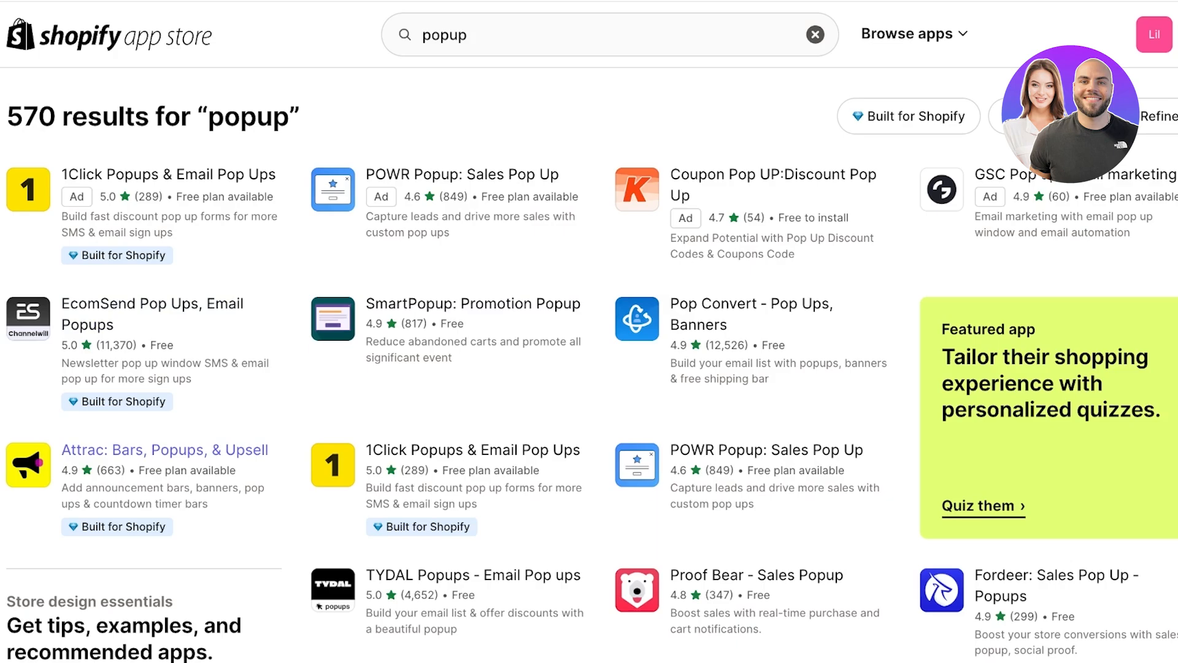
# - Review the Attrac: Bars, Popups, & Upsell listing and its pricing plans, then return to the search results
pyautogui.click(165, 450)
pyautogui.scroll(-10, 589, 369)
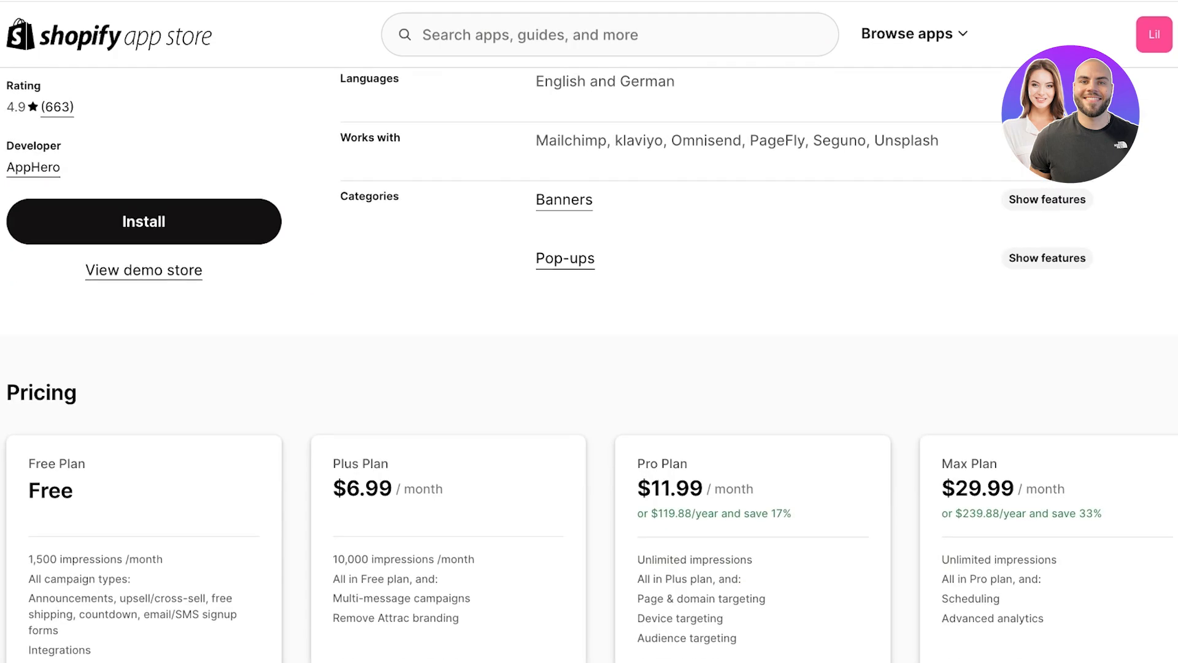
pyautogui.scroll(5, 590, 368)
pyautogui.scroll(-8, 589, 369)
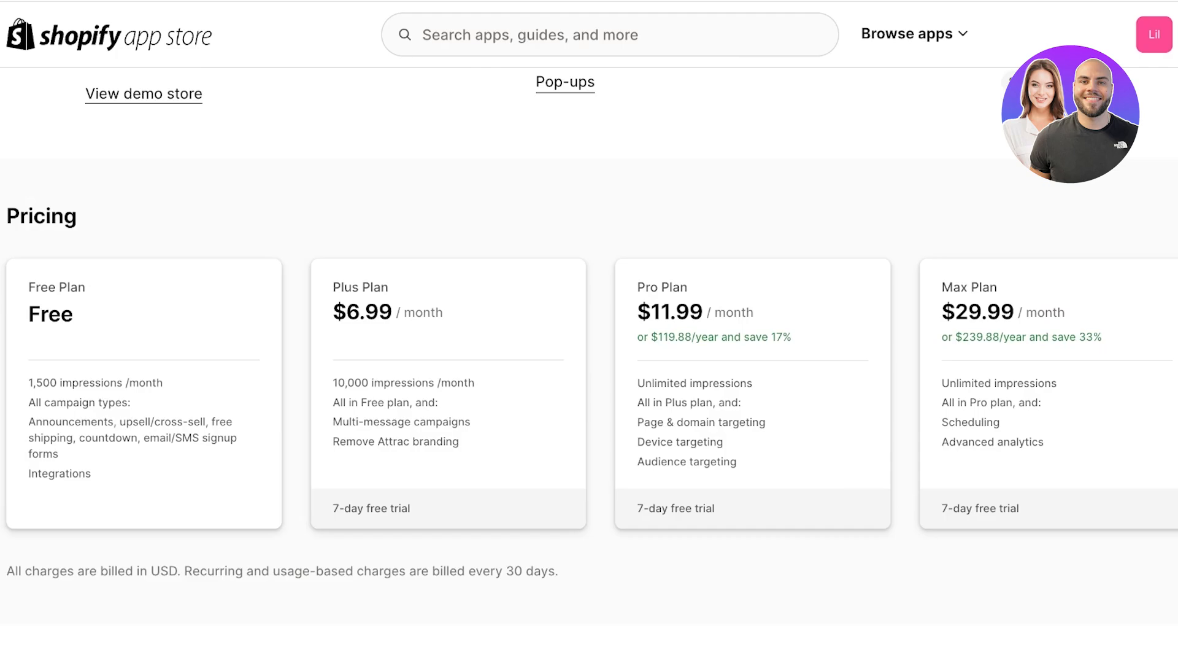
pyautogui.scroll(8, 589, 369)
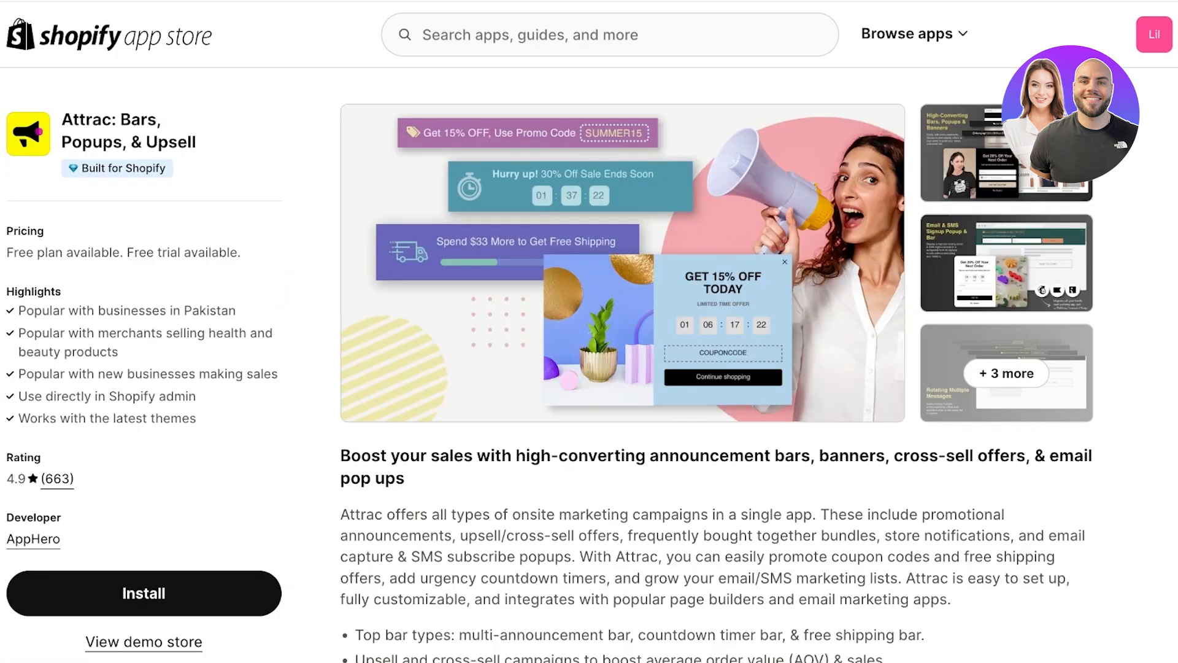
pyautogui.hotkey('alt', 'Left')
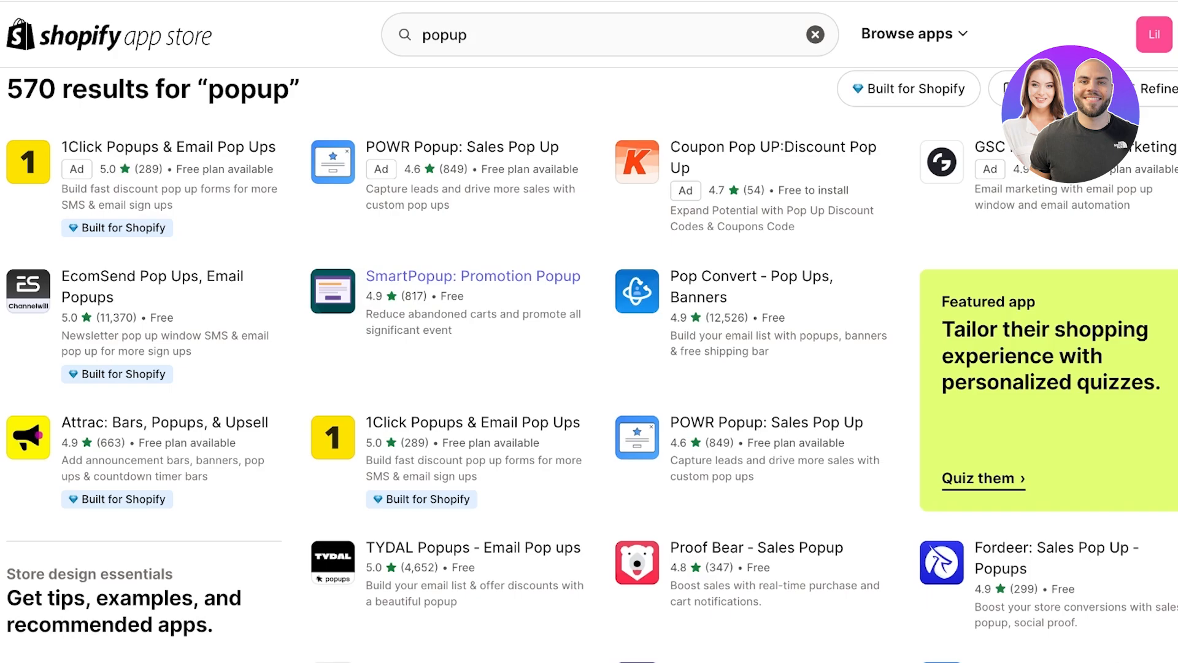
# - Examine the SmartPopup: Promotion Popup listing's features, reviews and support details, then go back to the search results
pyautogui.click(472, 277)
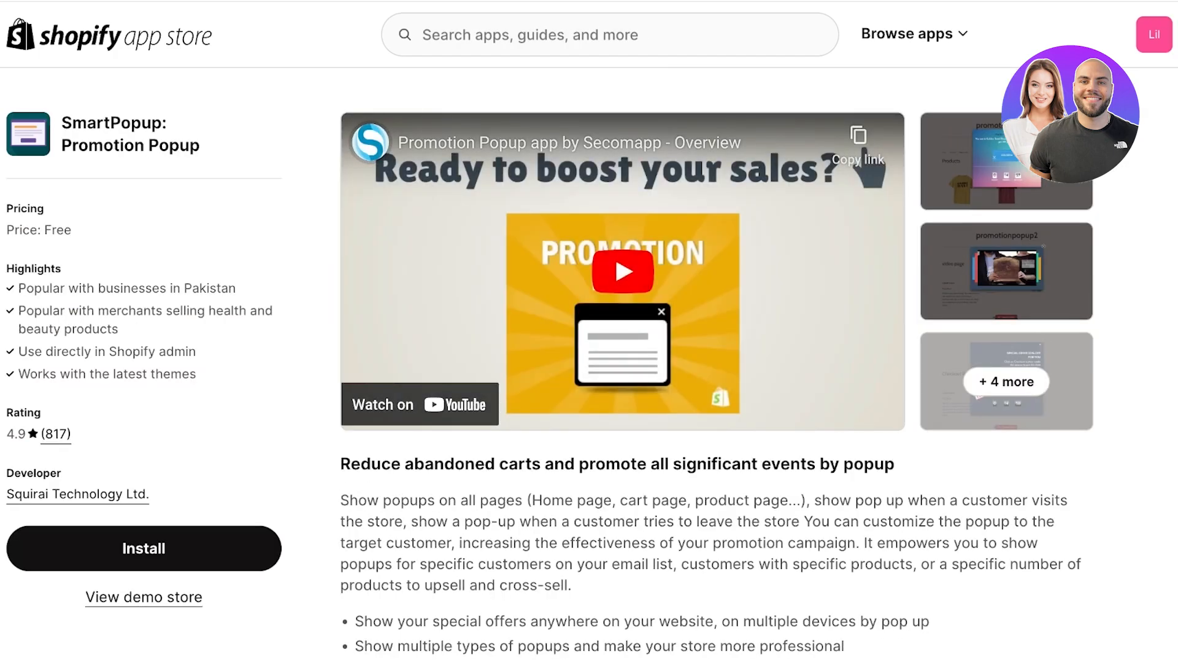
pyautogui.scroll(-6, 615, 125)
pyautogui.scroll(-4, 589, 369)
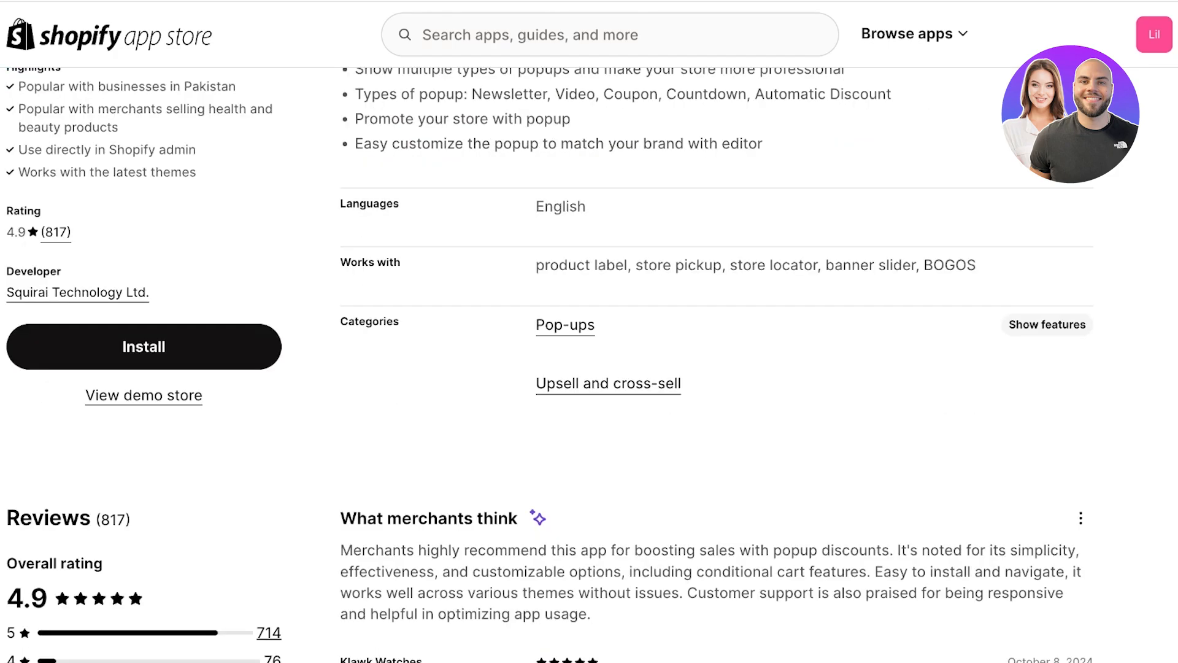
pyautogui.scroll(-3, 589, 369)
pyautogui.scroll(-5, 589, 368)
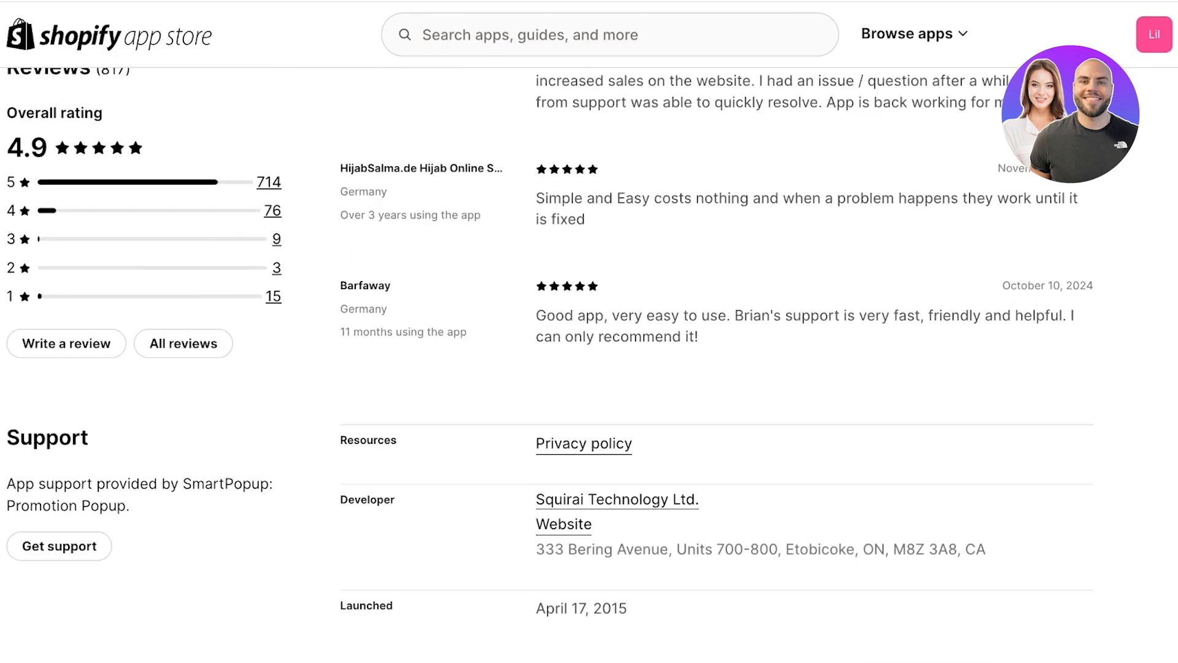
pyautogui.scroll(-9, 589, 368)
pyautogui.scroll(9, 589, 369)
pyautogui.scroll(11, 589, 368)
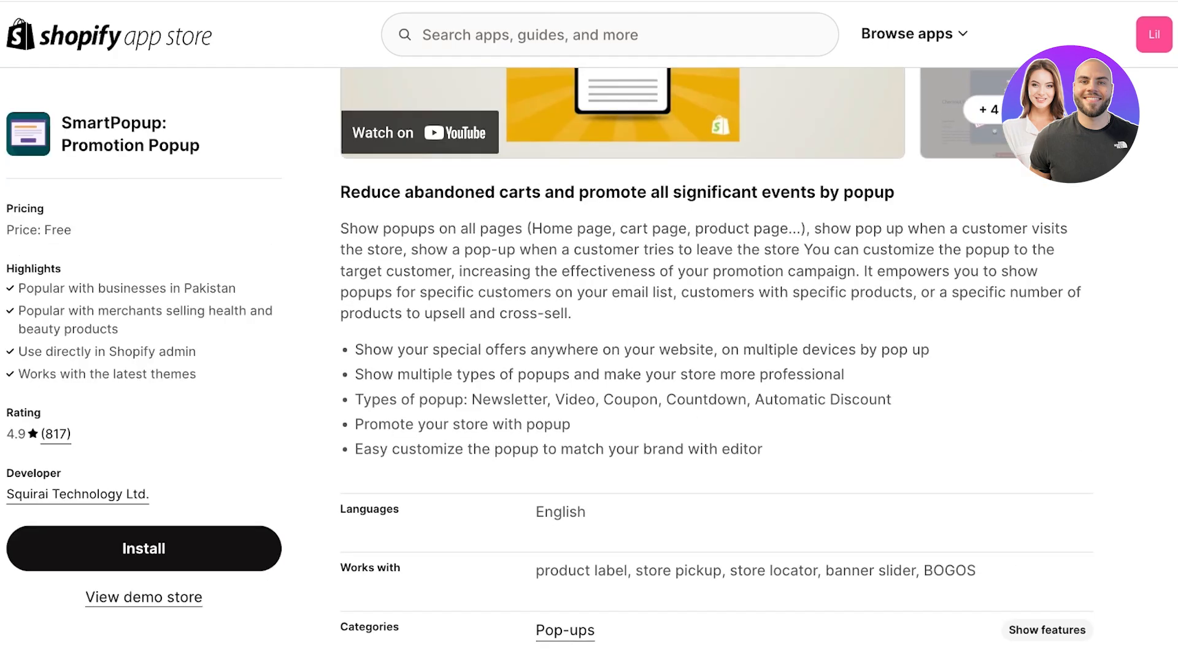
pyautogui.hotkey('alt', 'Left')
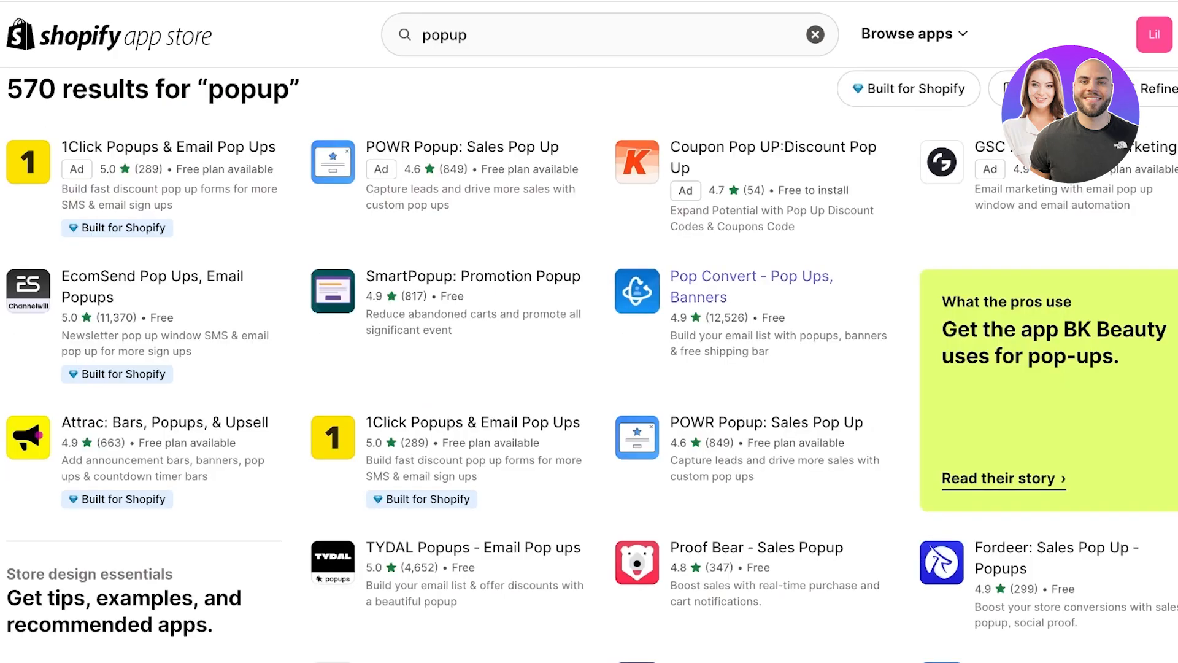
# - Look through the Proof Bear - Sales Popup listing's description and reviews, then return to the popup search results
pyautogui.scroll(-1, 736, 289)
pyautogui.click(756, 501)
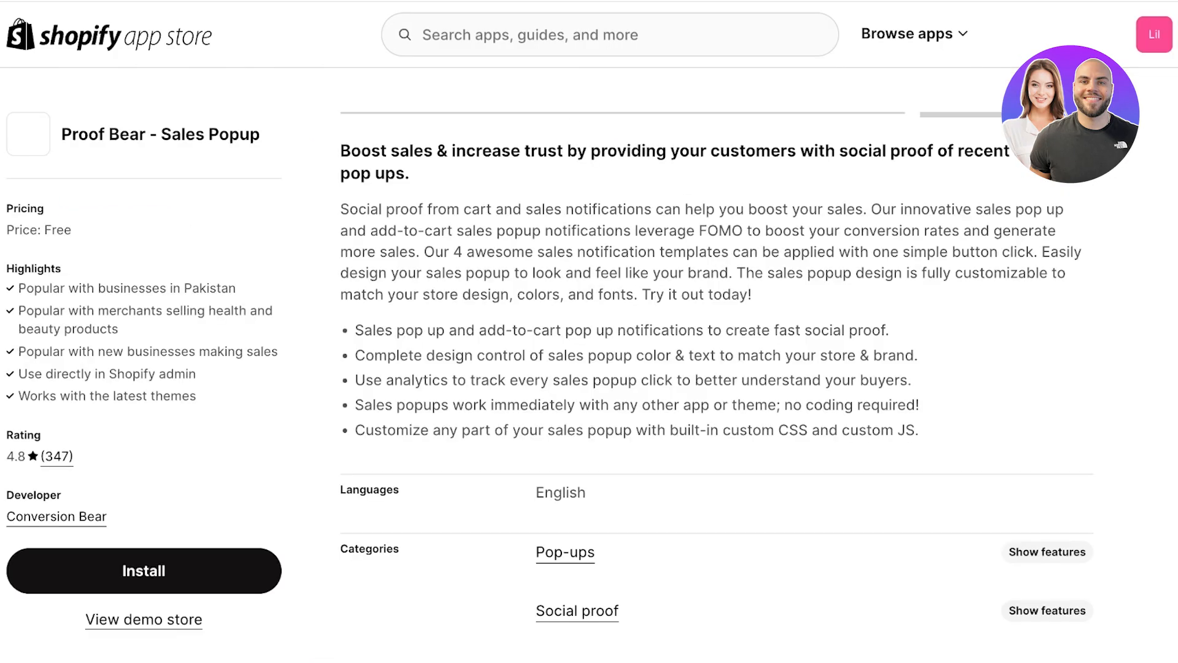
pyautogui.scroll(-6, 590, 368)
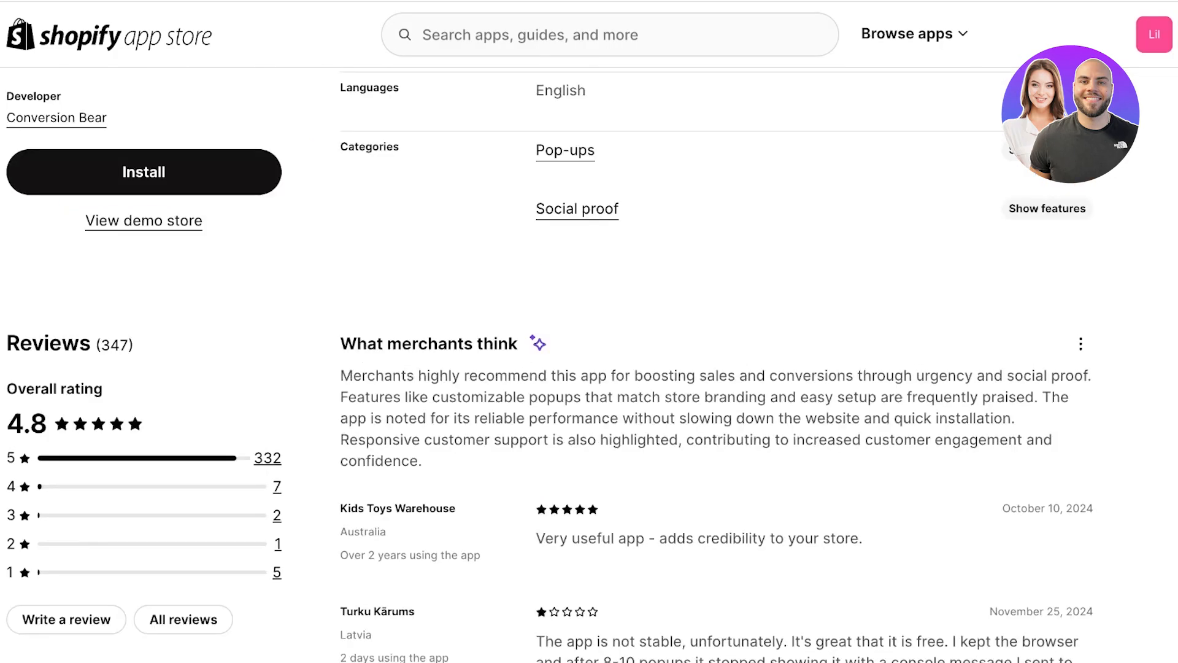
pyautogui.scroll(4, 589, 368)
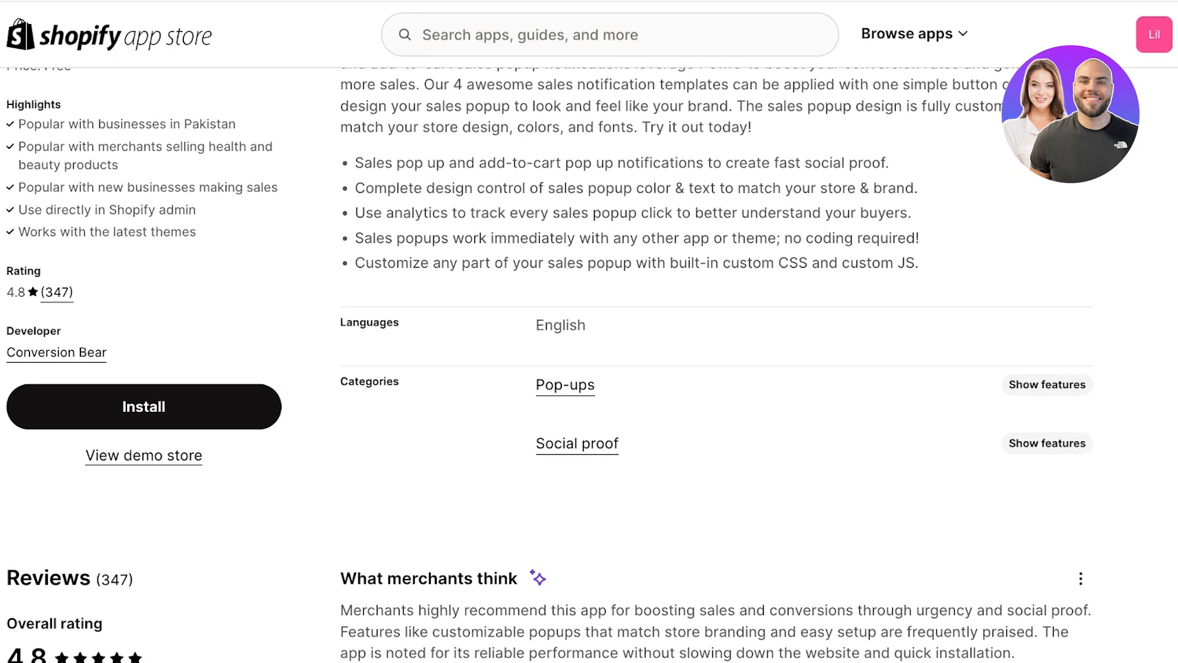
pyautogui.scroll(5, 589, 368)
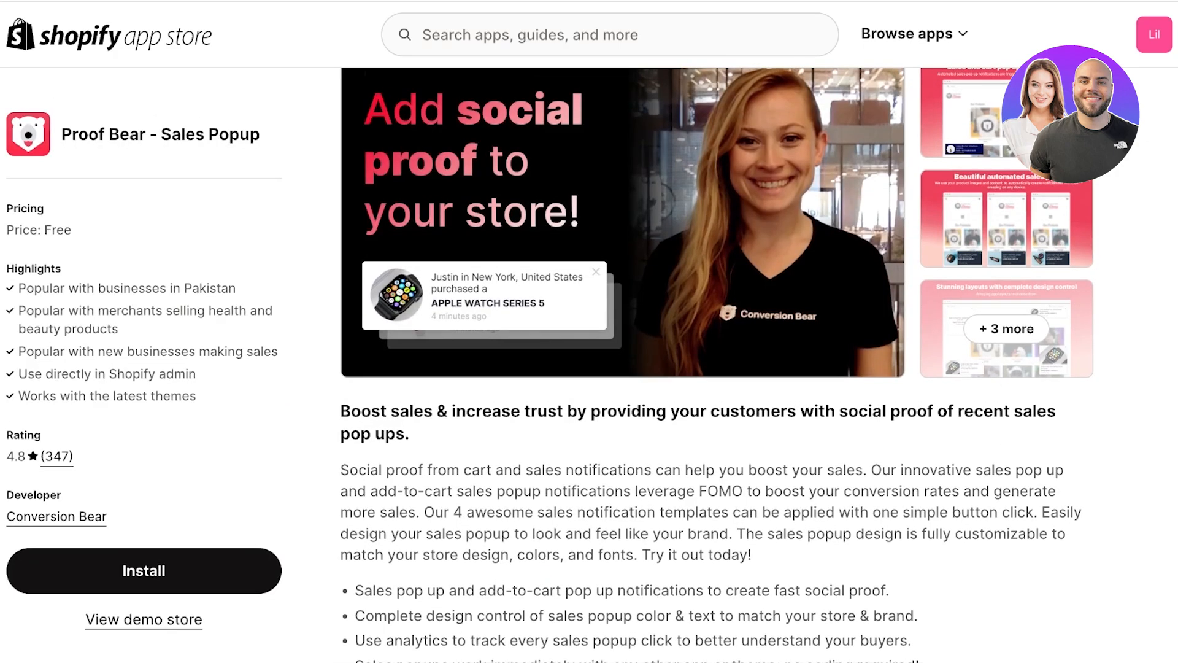
pyautogui.hotkey('alt', 'Left')
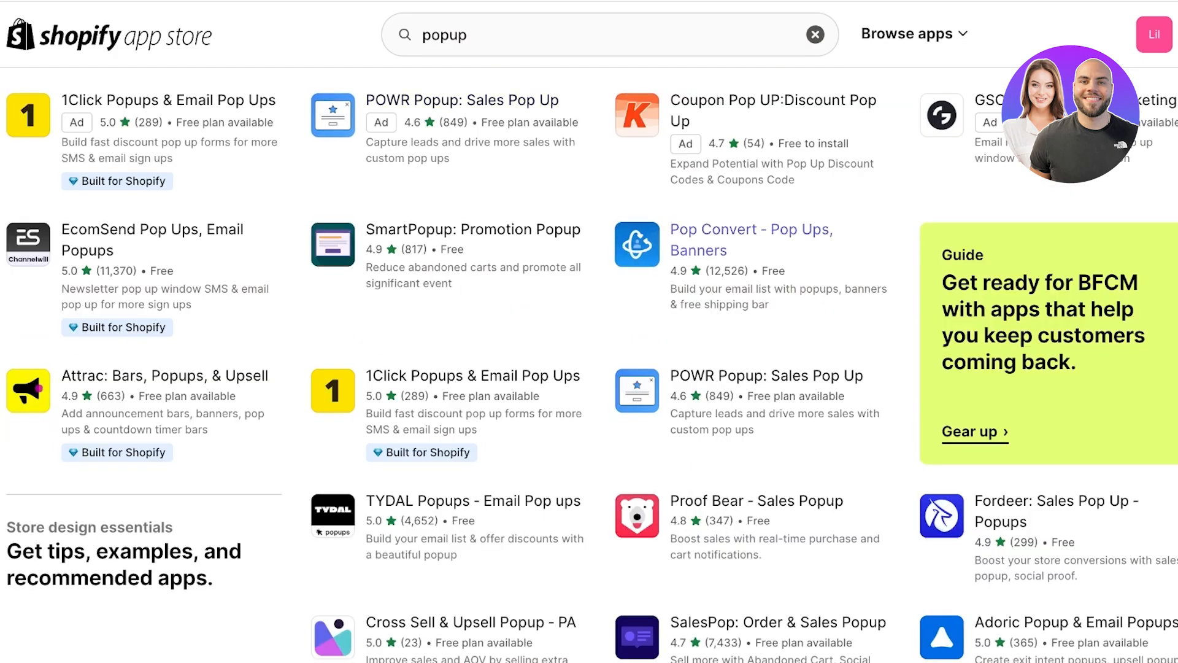
# - Install Pop Convert - Pop Ups, Banners on the store with the requested data access and pin it in the admin navigation
pyautogui.click(752, 239)
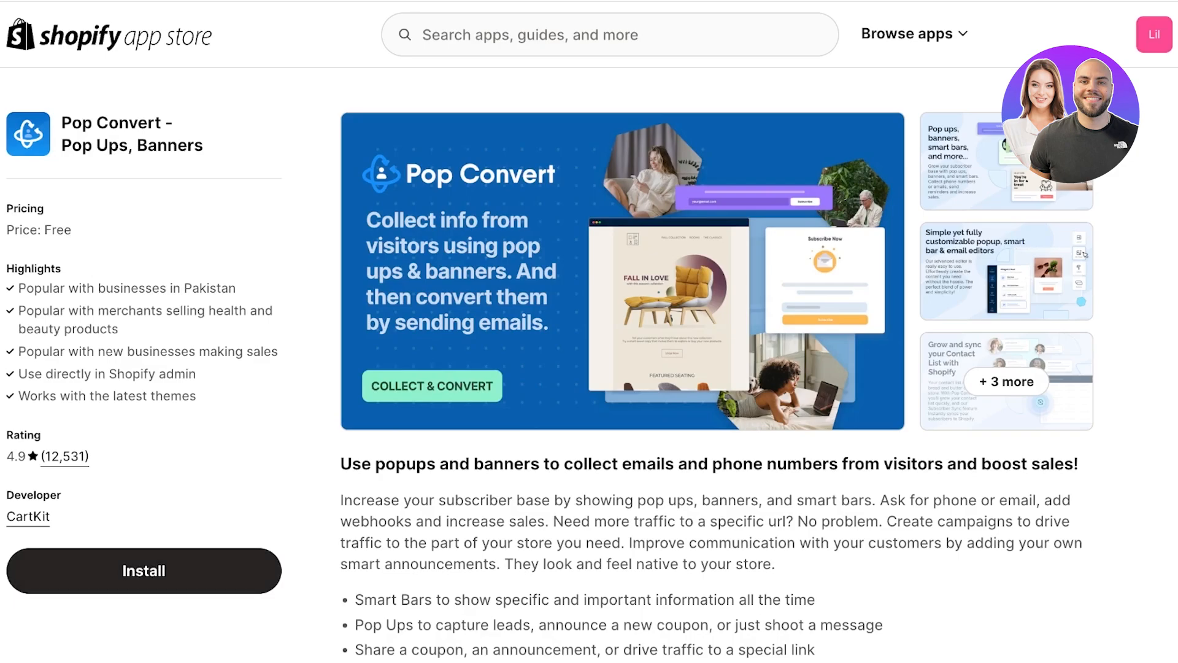
pyautogui.click(144, 571)
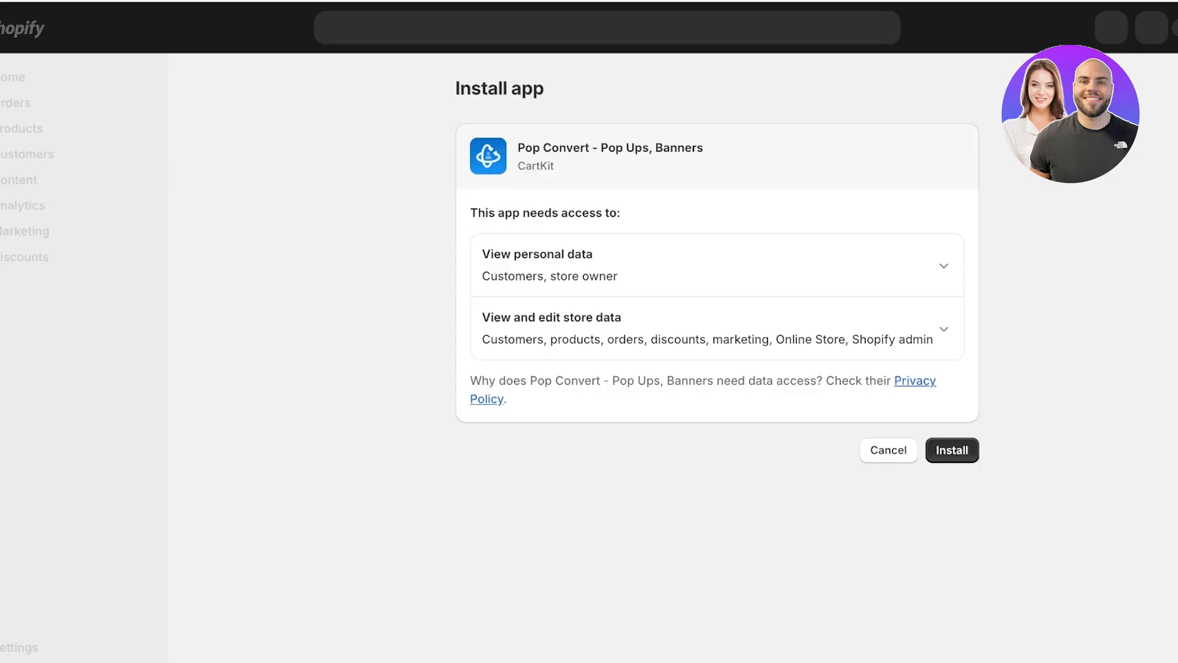
pyautogui.click(953, 450)
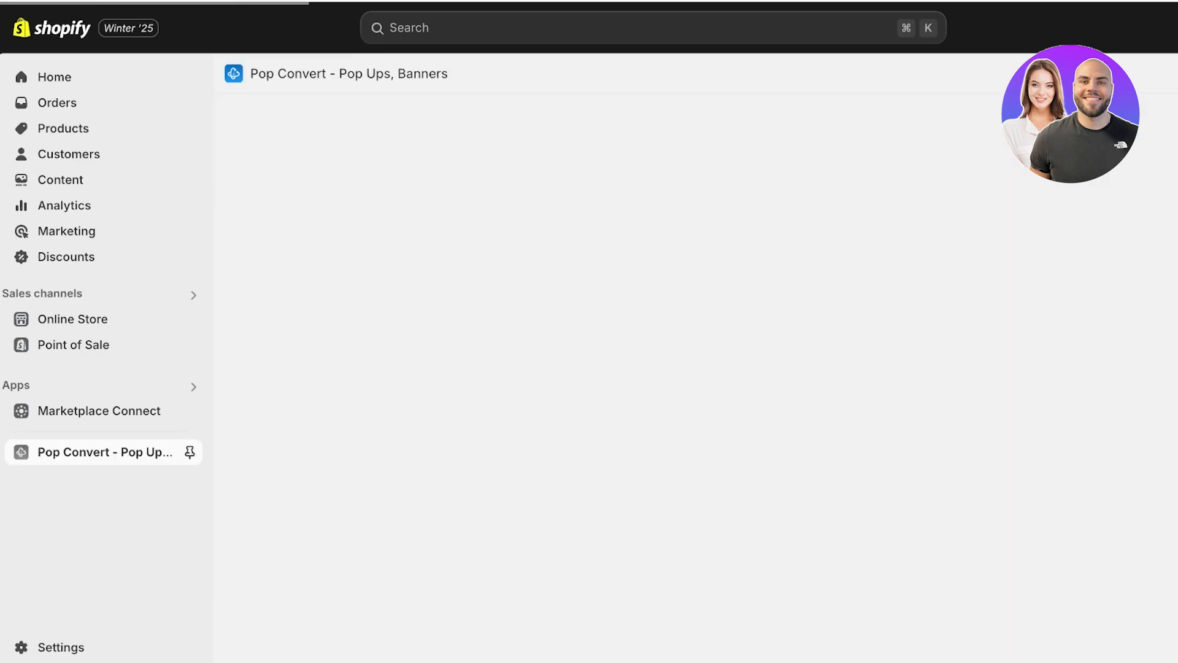
pyautogui.click(190, 451)
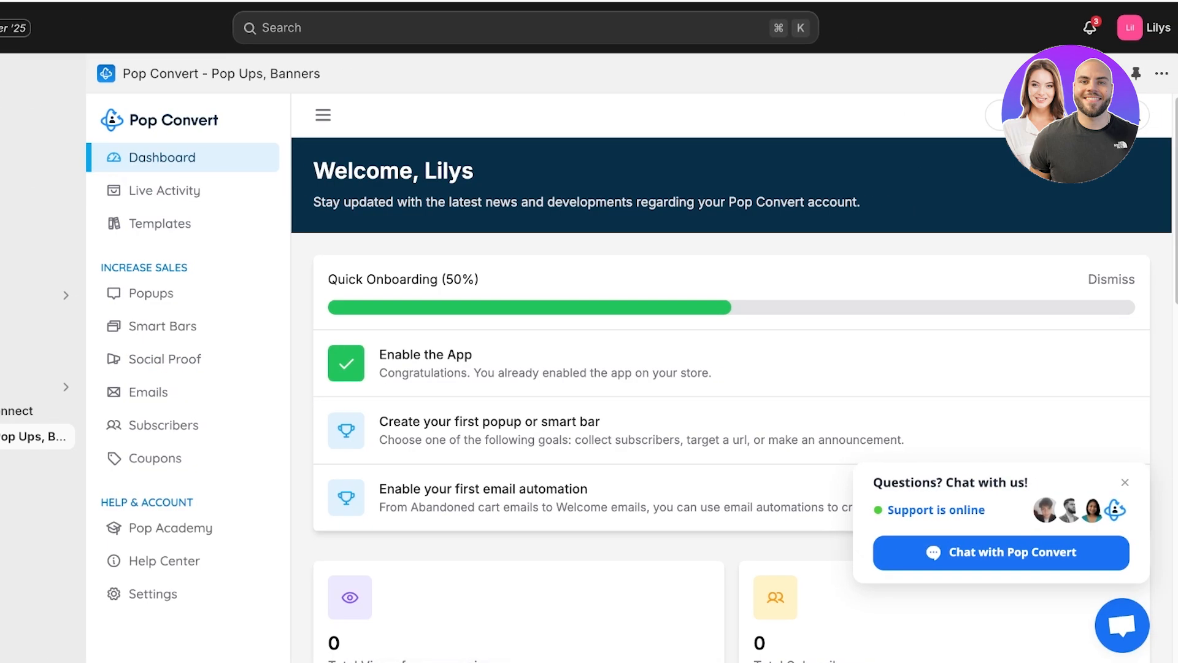
pyautogui.moveTo(388, 355); pyautogui.dragTo(472, 355)
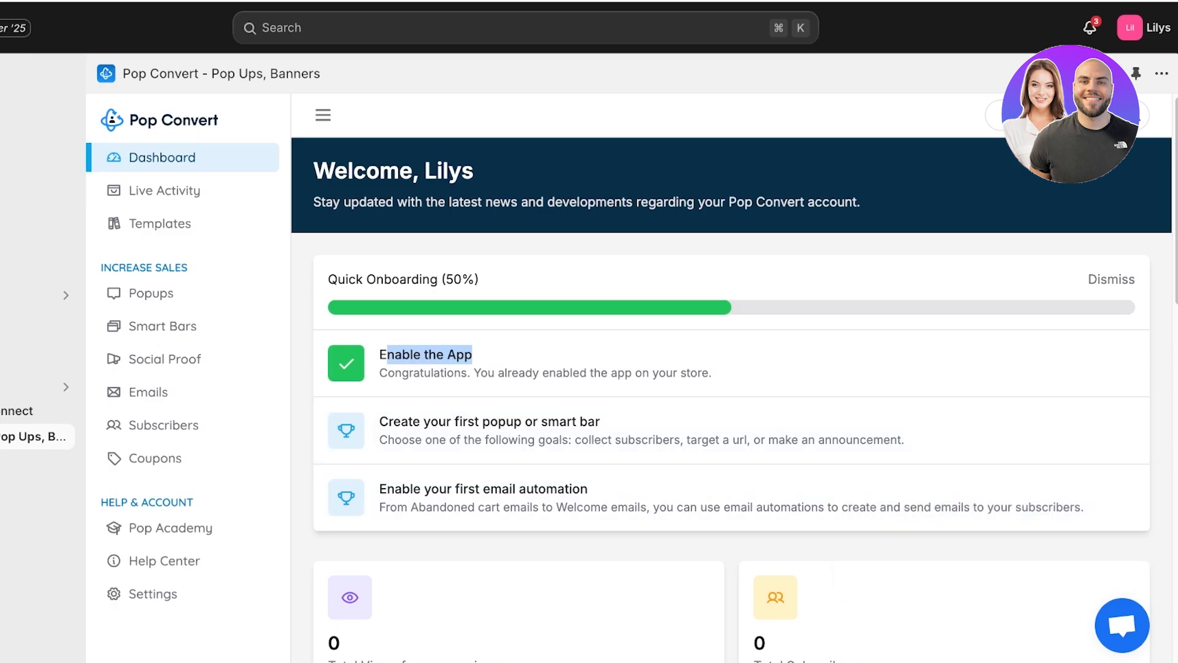
pyautogui.click(472, 355)
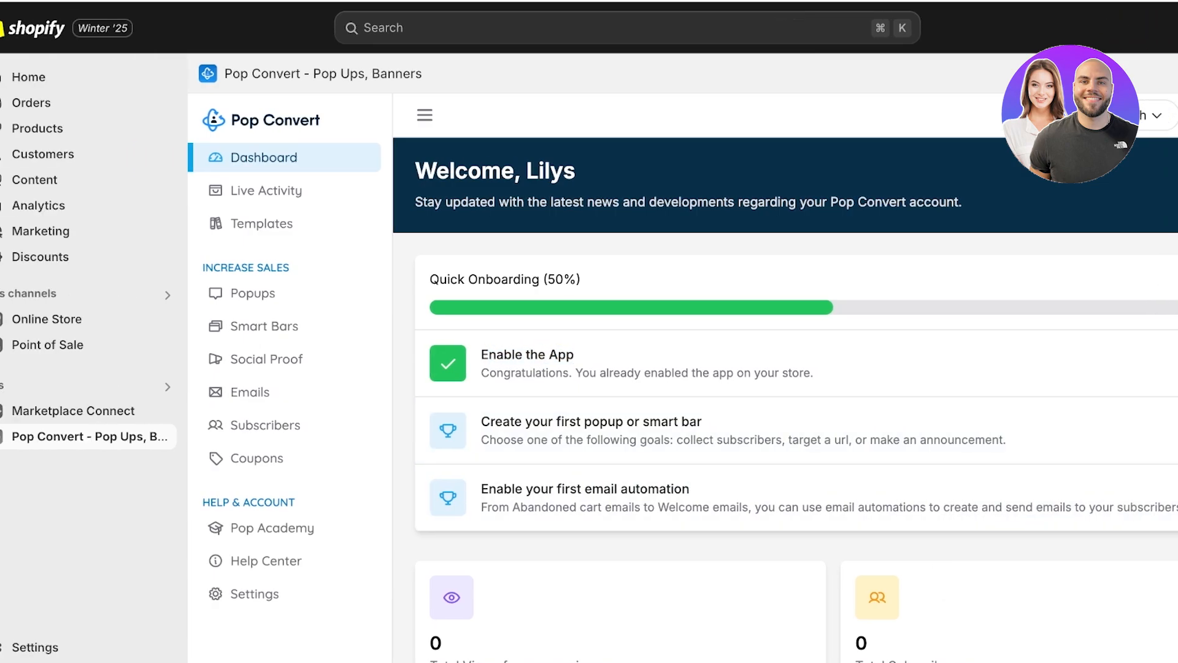
# - Open the Copy of Dawn theme for customization and turn on the Pop Convert app embed
pyautogui.click(74, 319)
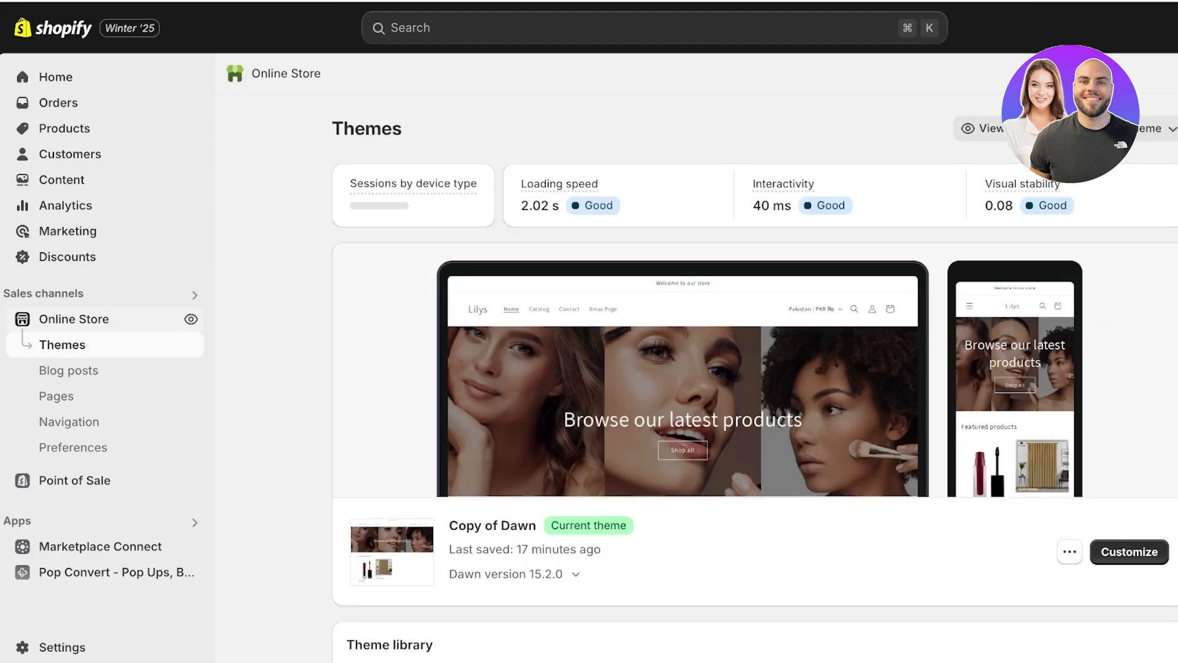
pyautogui.click(1130, 551)
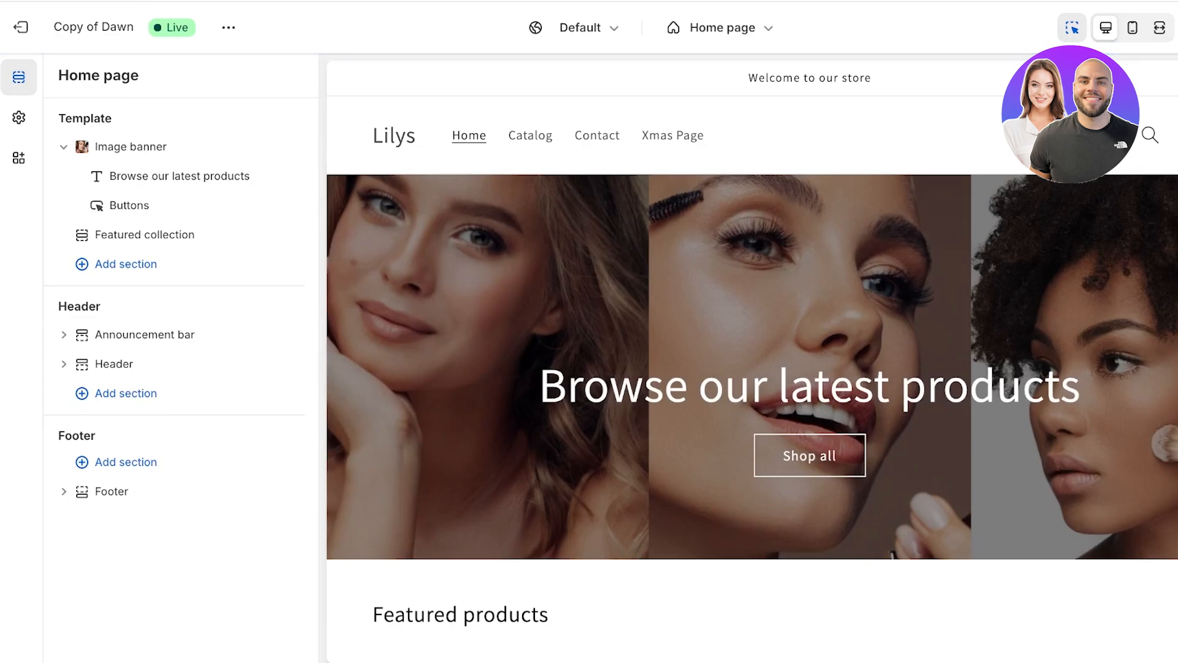
pyautogui.click(18, 158)
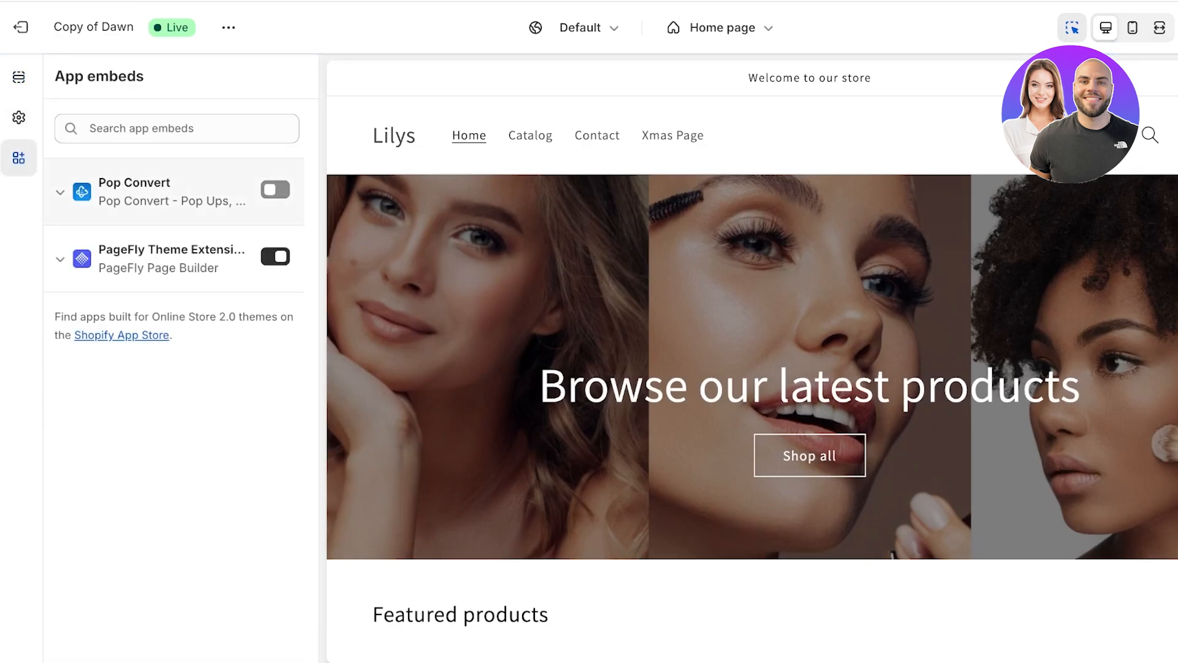
pyautogui.click(275, 189)
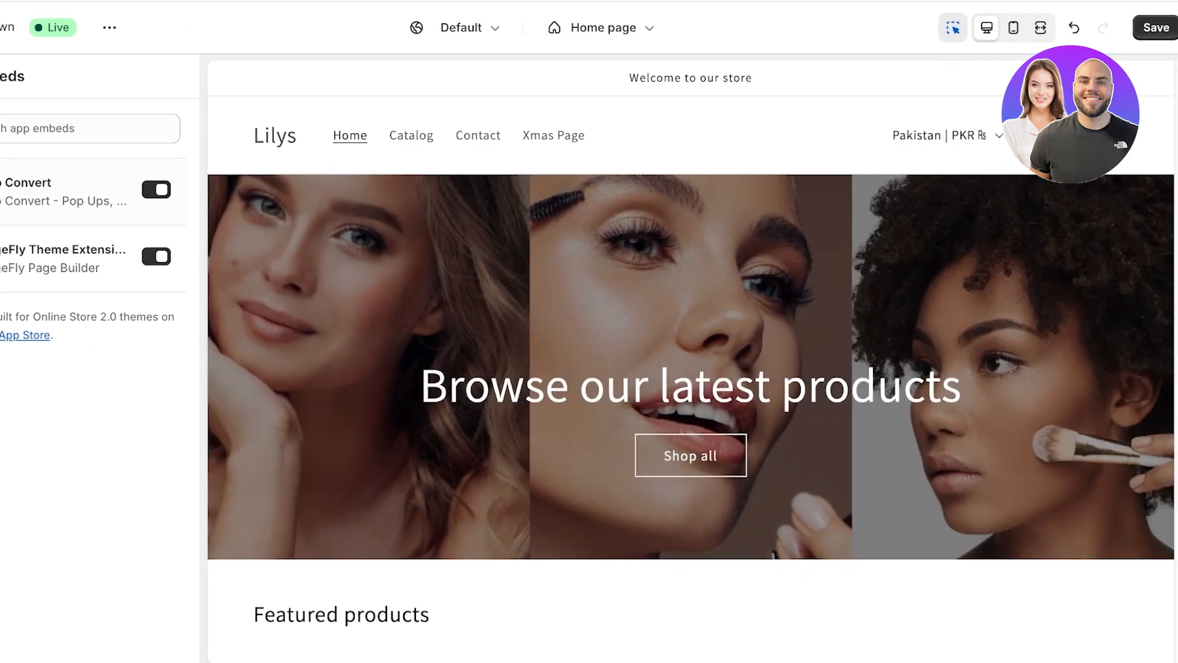
# - Save the theme with the app embed turned on, leave the theme editor and open the Pop Convert app
pyautogui.hotkey('ctrl', 's')
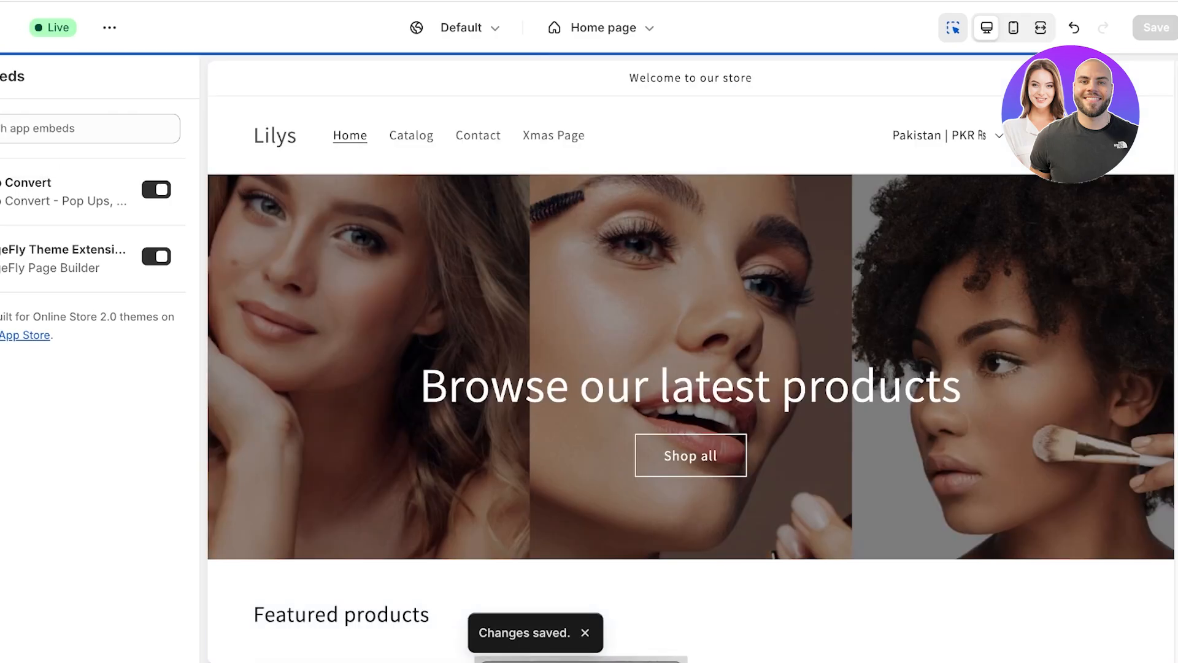
pyautogui.click(3, 27)
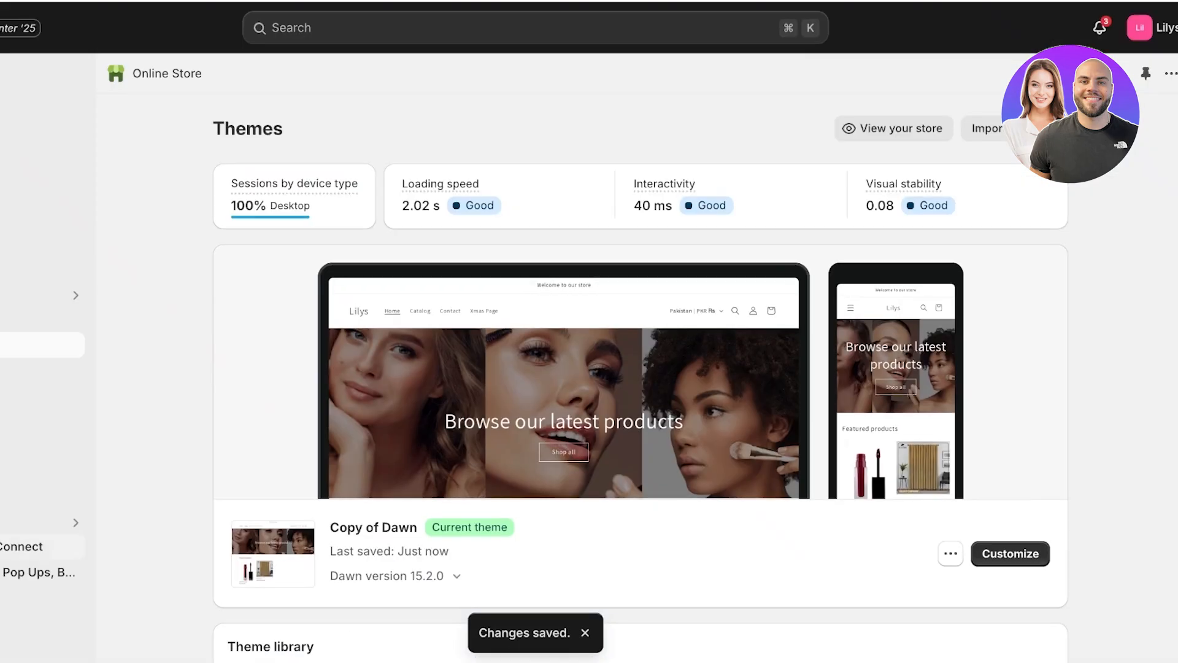
pyautogui.click(105, 568)
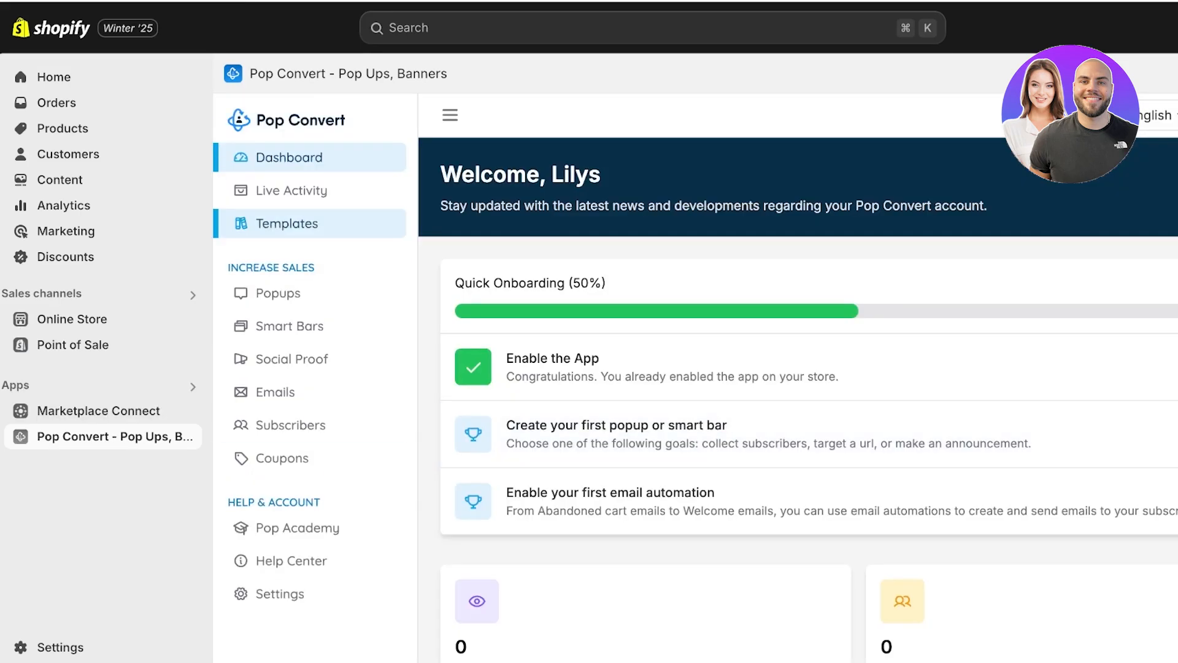
# - Look over the Pop Convert templates showcase, then the dashboard's onboarding tasks and campaign statistics
pyautogui.click(287, 223)
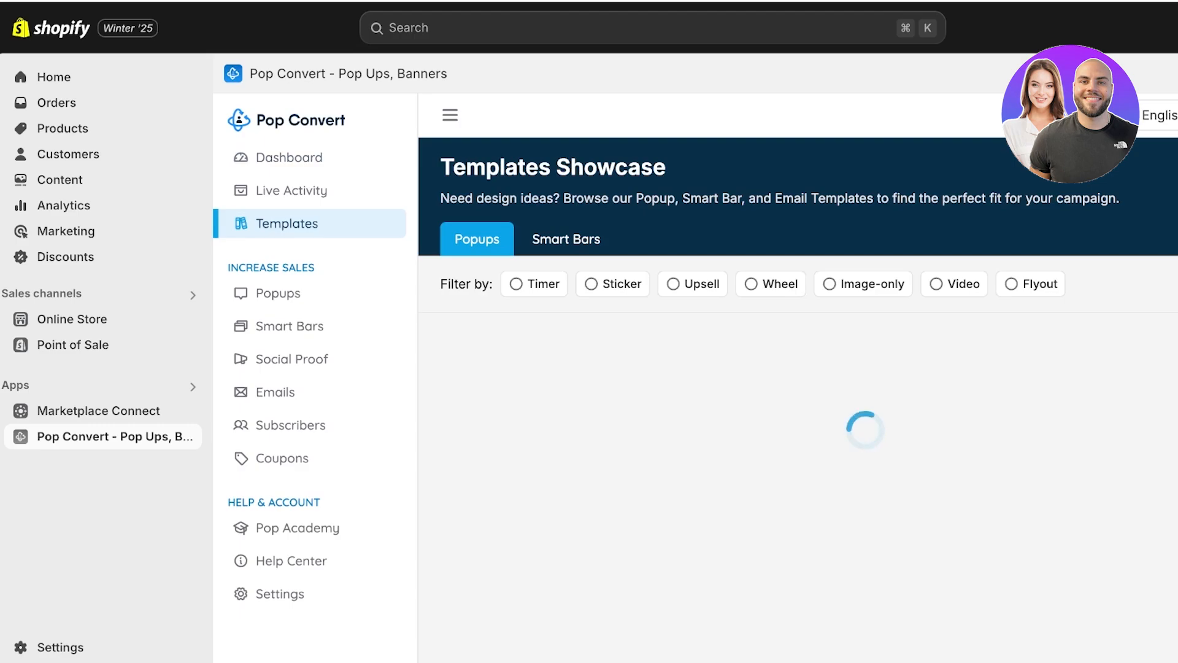
pyautogui.click(289, 158)
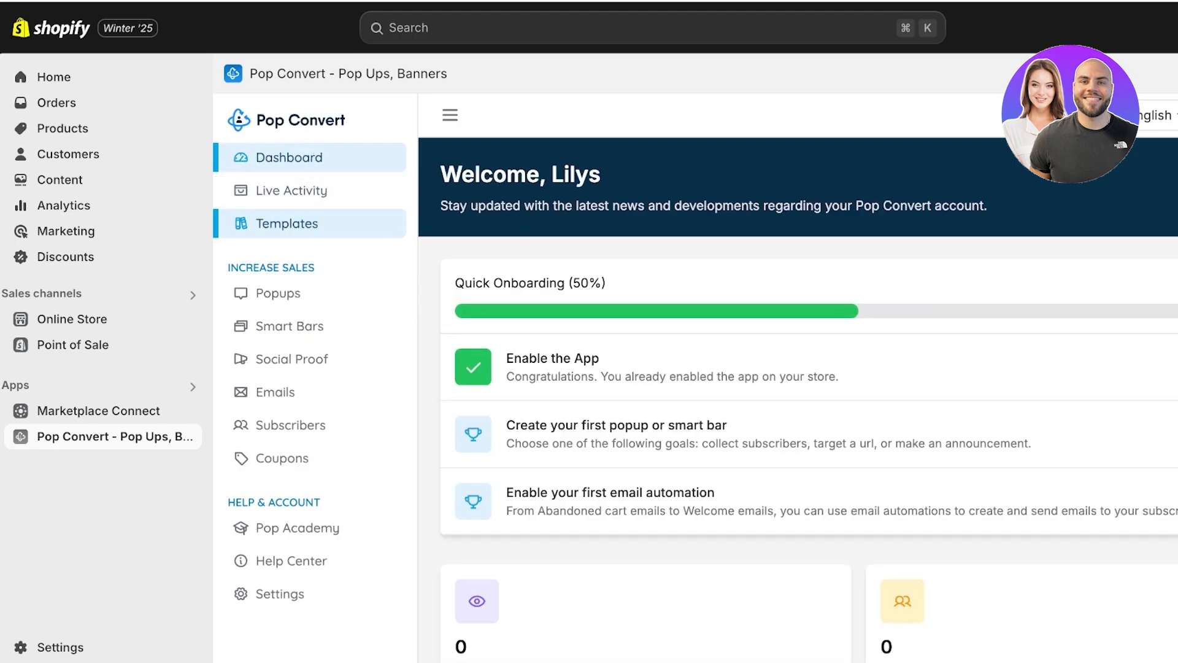
pyautogui.scroll(-3, 737, 295)
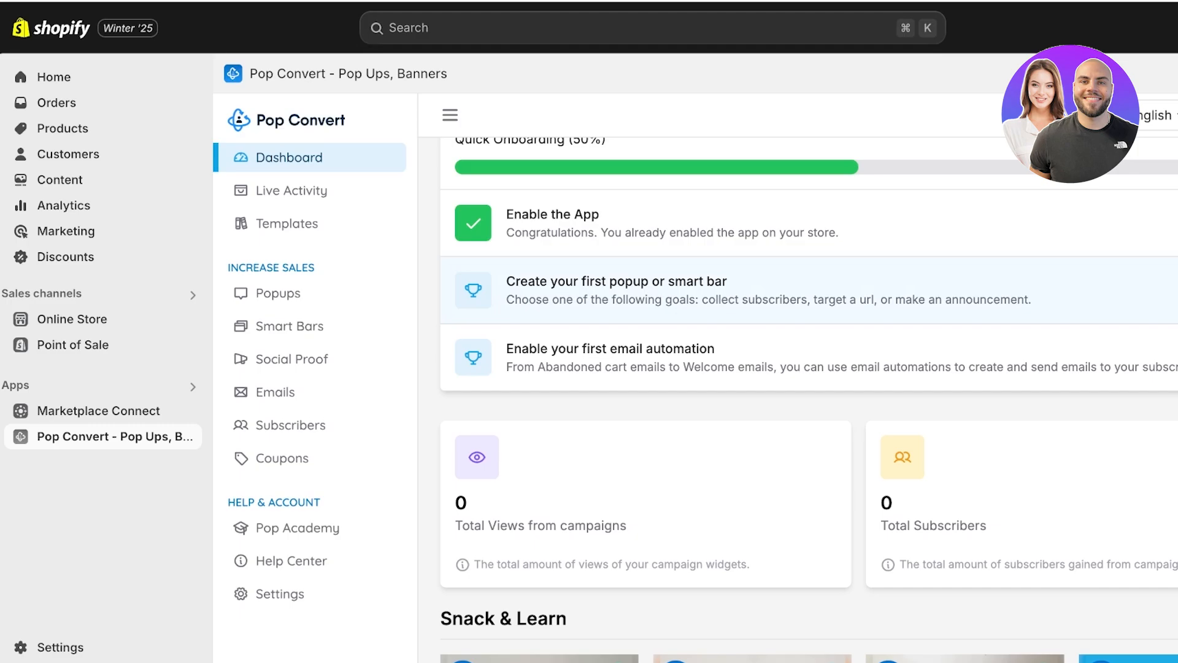
# - Create a popup campaign named Discount Popup with the Coupon goal
pyautogui.click(278, 293)
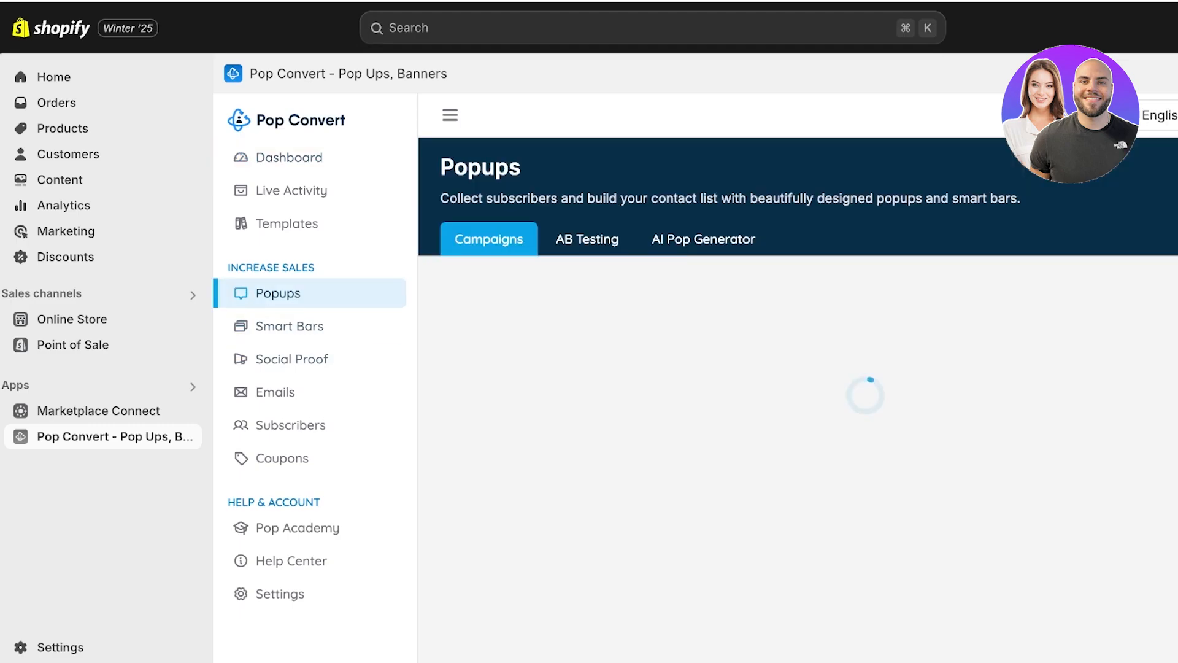
pyautogui.scroll(-3, 798, 399)
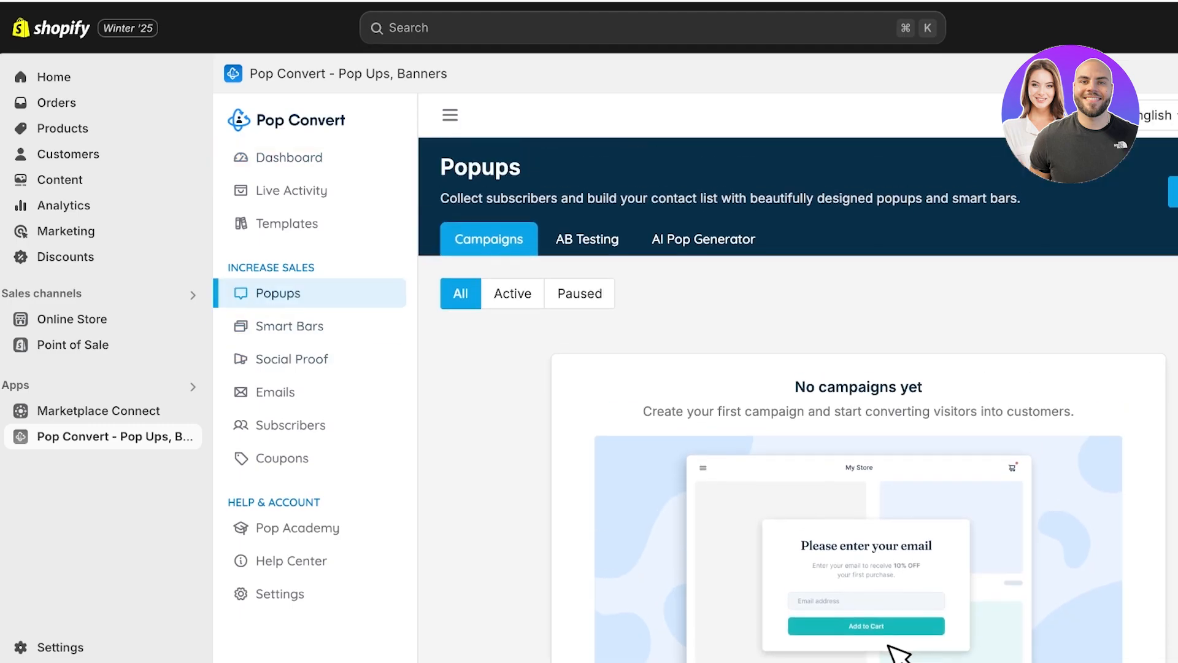
pyautogui.scroll(3, 737, 399)
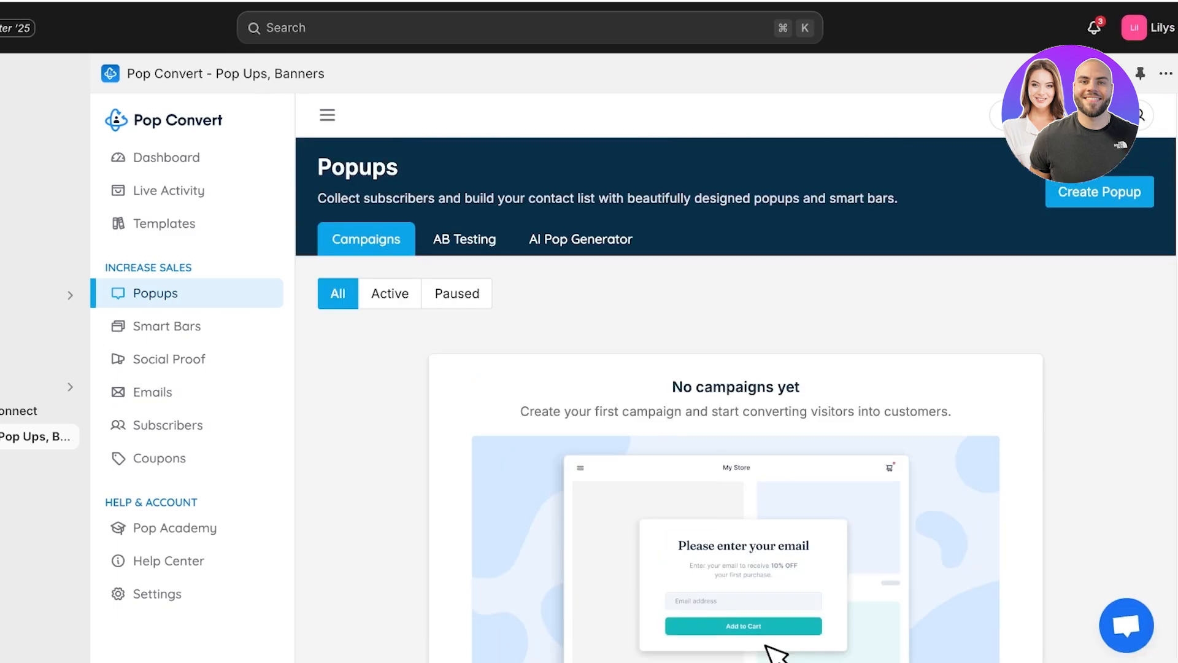
pyautogui.click(1105, 192)
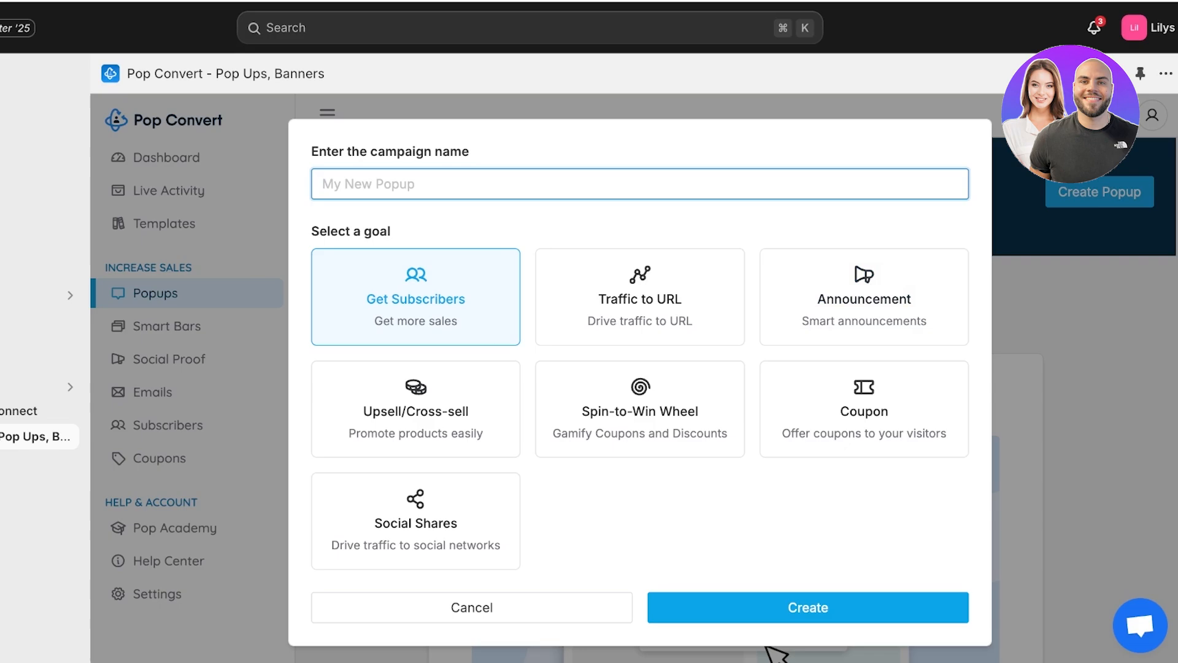
pyautogui.doubleClick(838, 434)
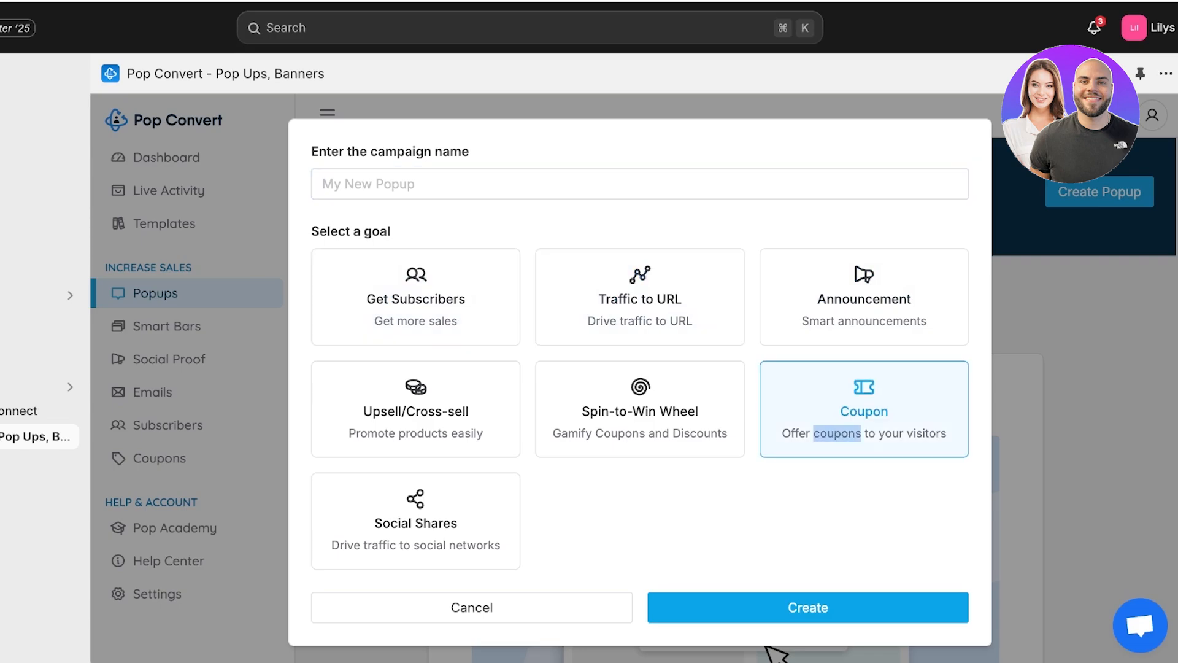
pyautogui.click(838, 434)
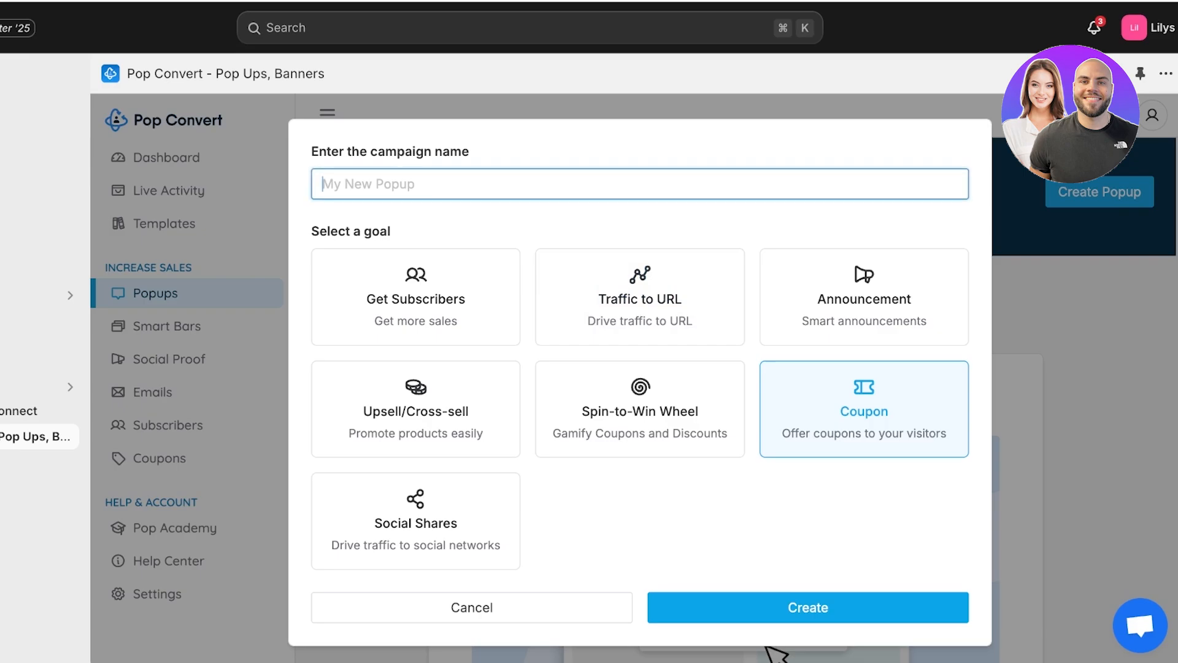
pyautogui.write('Discount')
pyautogui.write('Popup')
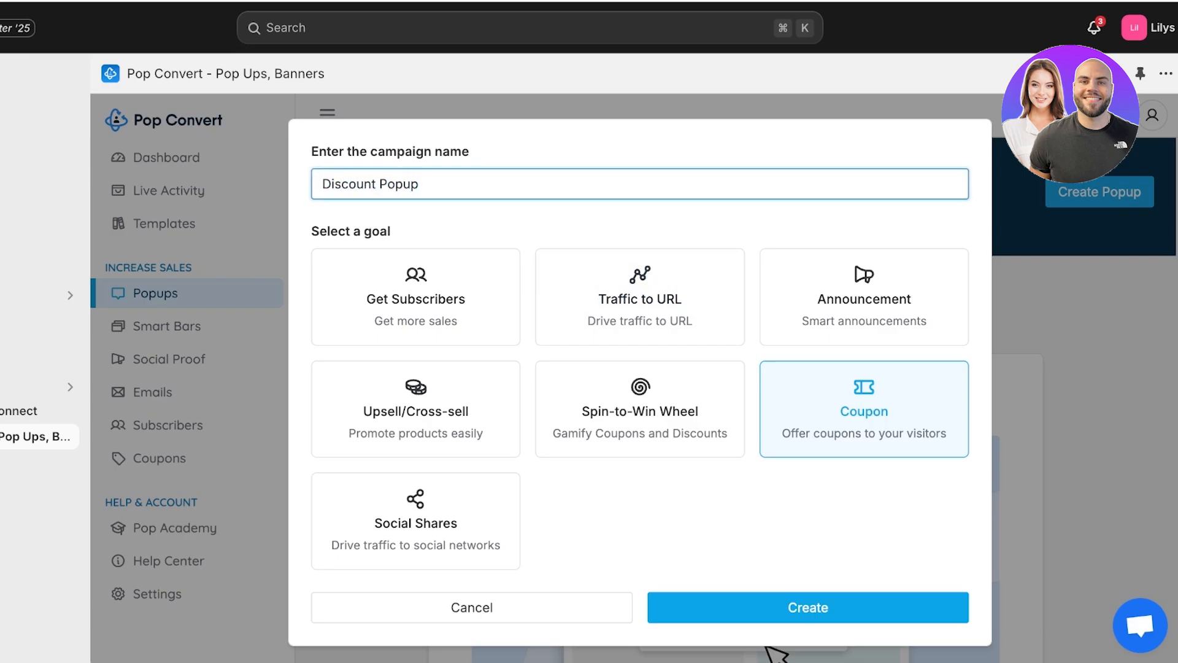
pyautogui.press('Return')
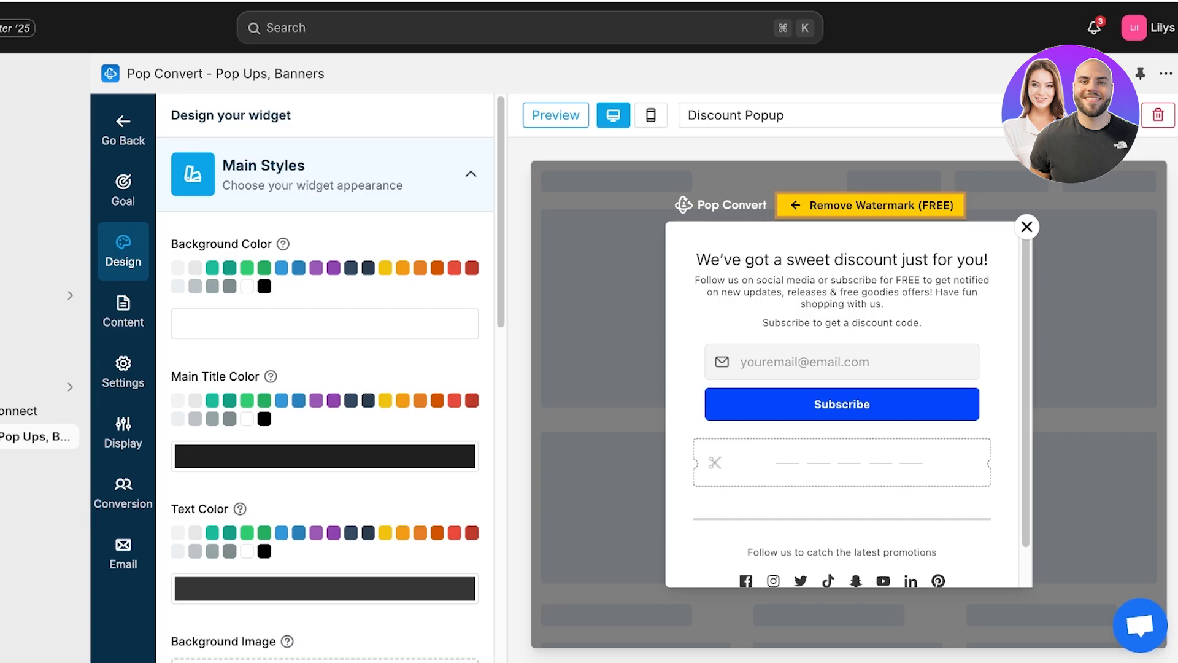
# - Review the campaign's goal options and the Main Styles design settings
pyautogui.click(124, 190)
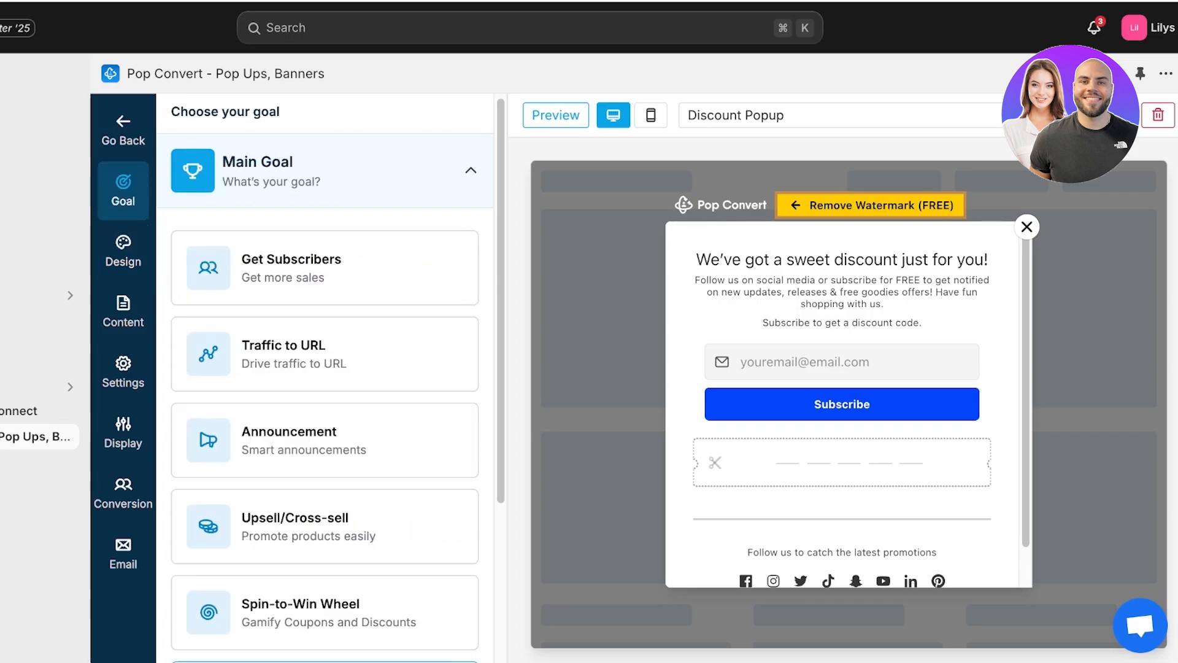
pyautogui.click(123, 252)
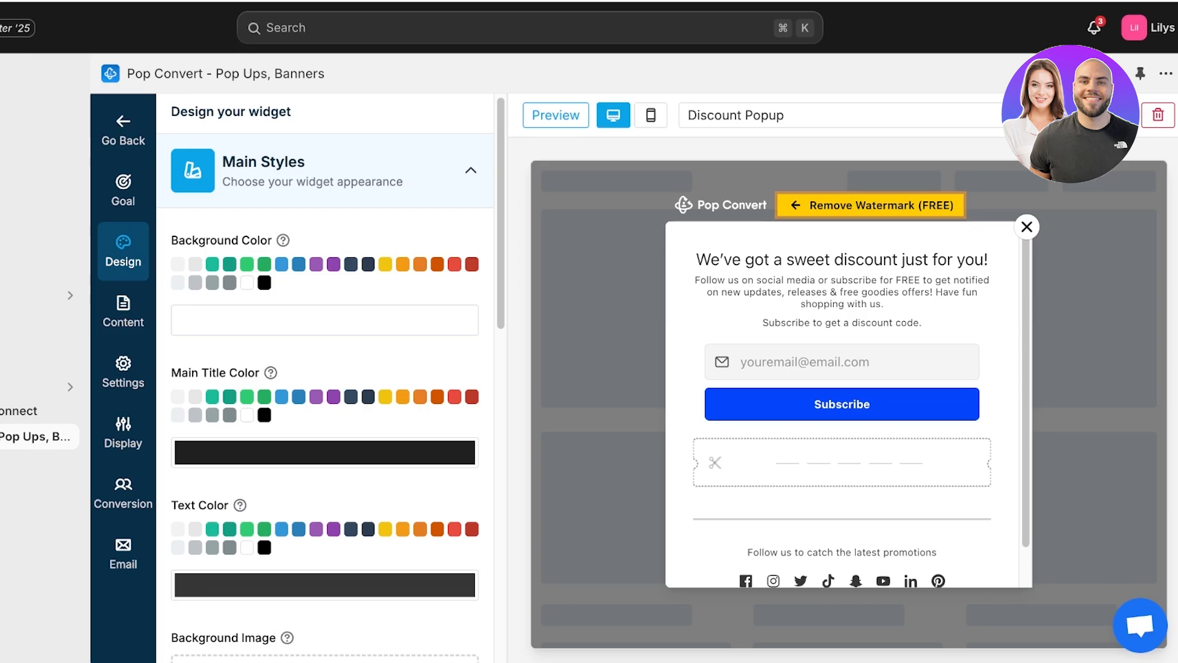
pyautogui.scroll(-4, 326, 369)
pyautogui.scroll(4, 325, 378)
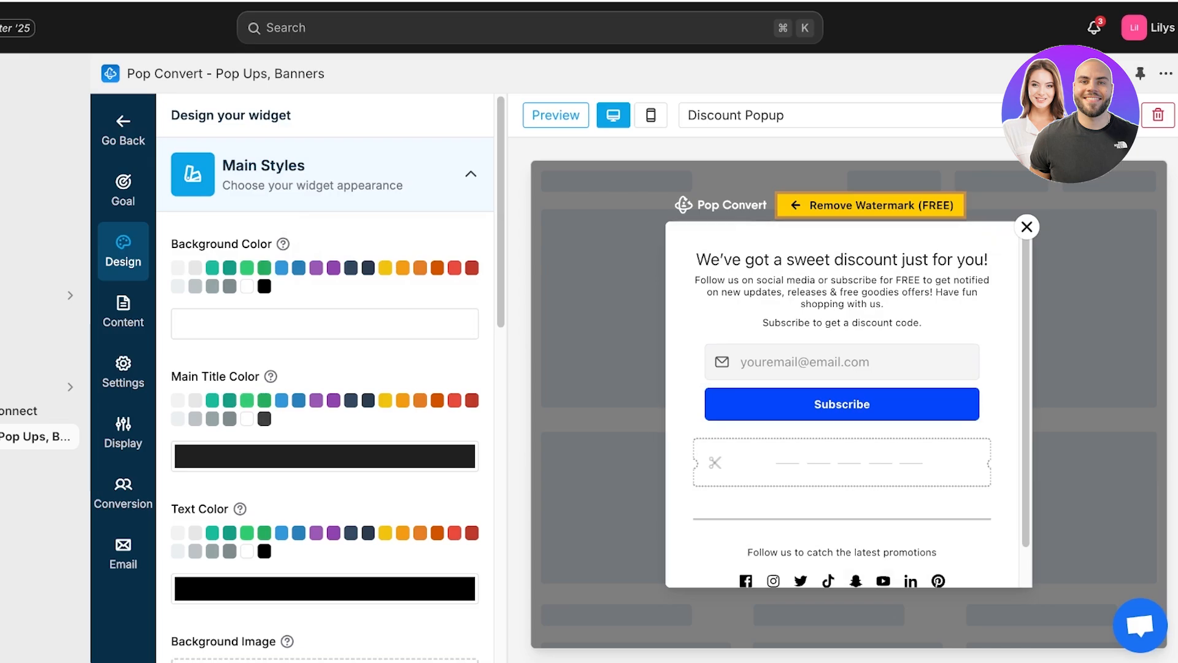
# - Try black for the popup's main title and green, red and dark navy for its text
pyautogui.click(264, 418)
pyautogui.scroll(-1, 294, 423)
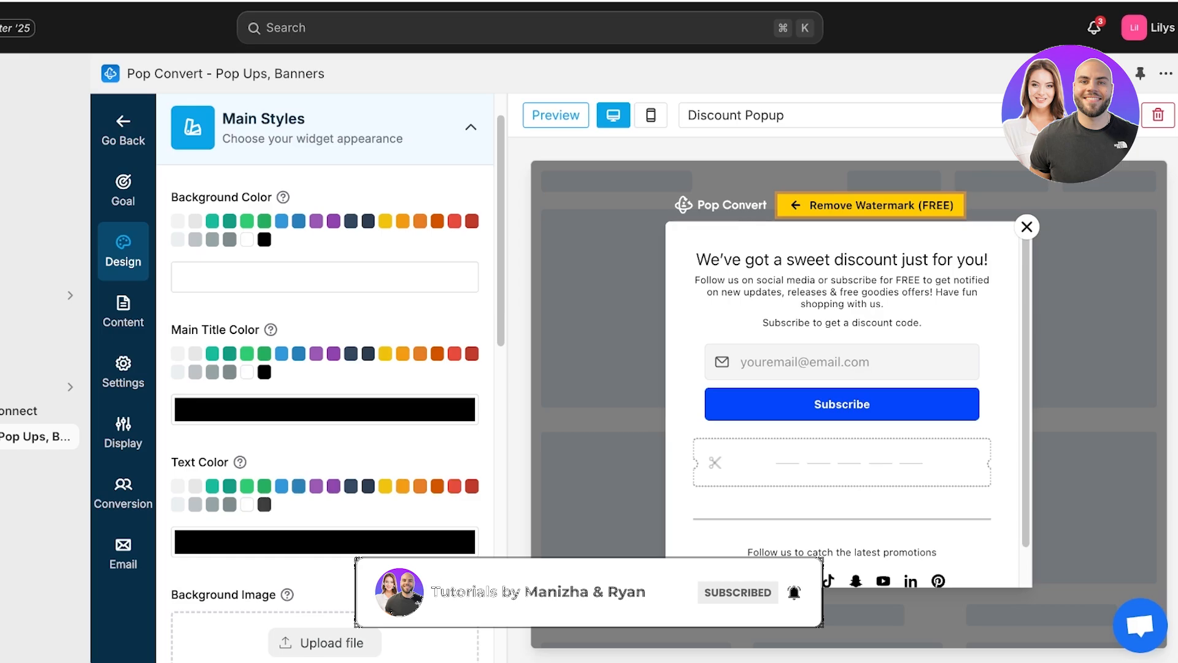
pyautogui.click(229, 487)
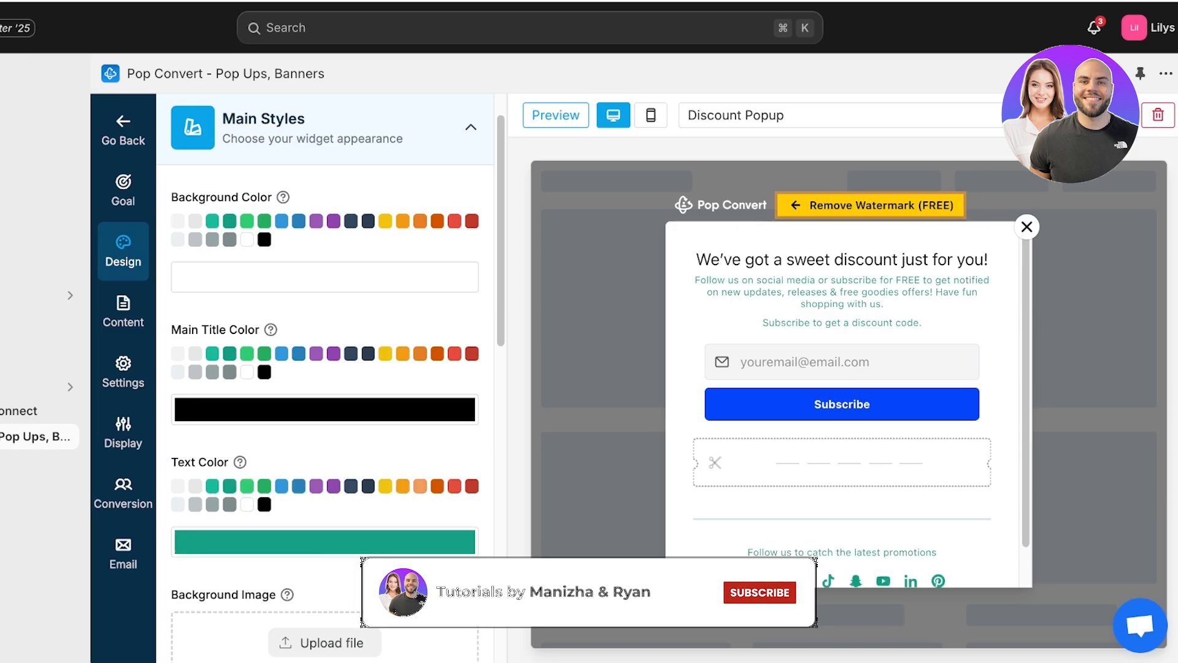
pyautogui.click(472, 486)
pyautogui.scroll(-3, 325, 430)
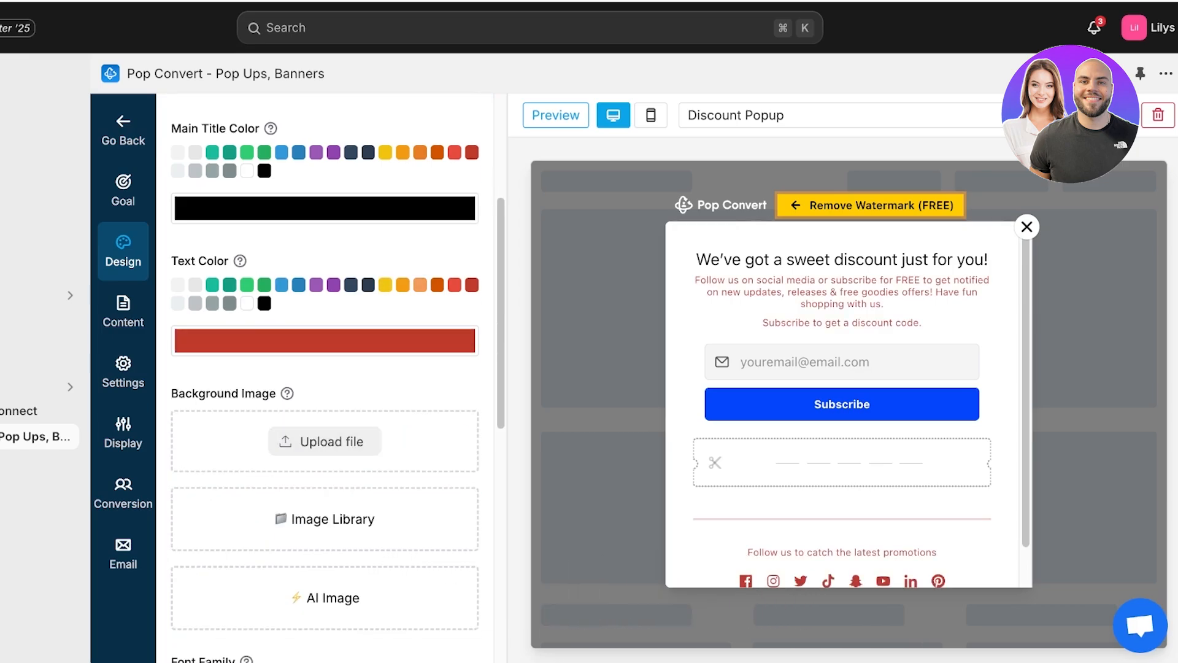
pyautogui.click(368, 284)
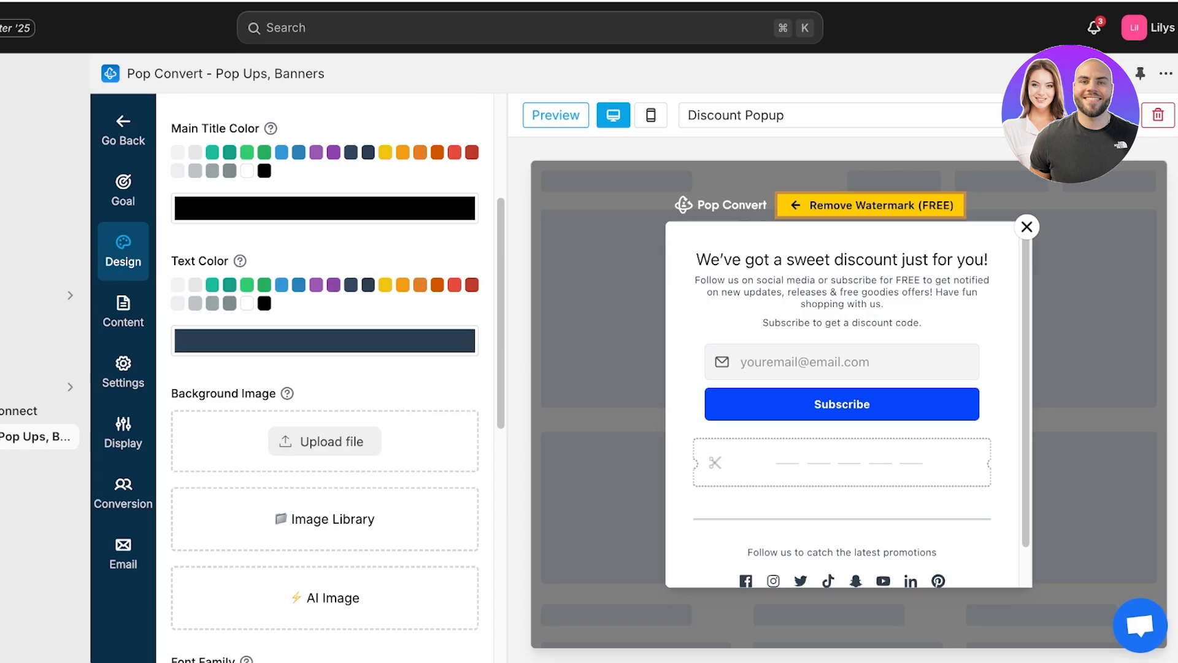
# - Set the popup's text color to black and its main title color to dark slate blue
pyautogui.click(264, 303)
pyautogui.scroll(1, 264, 307)
pyautogui.click(351, 192)
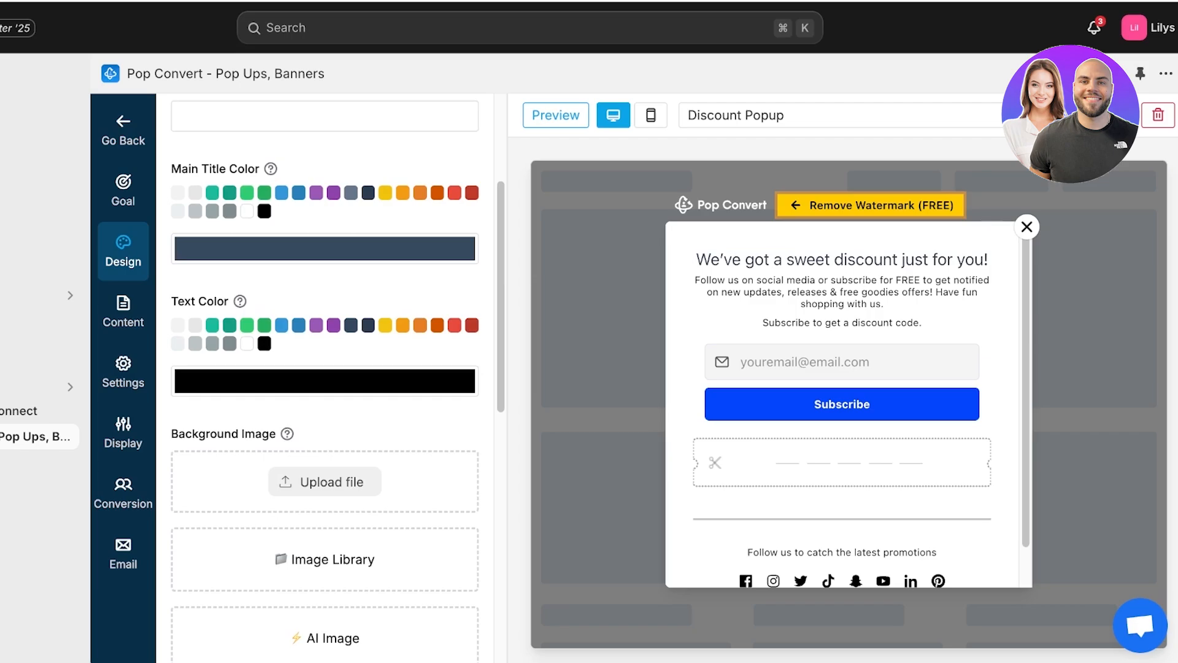
# - Upload Untitled design (1).png from the device as the popup's background image
pyautogui.scroll(-2, 325, 378)
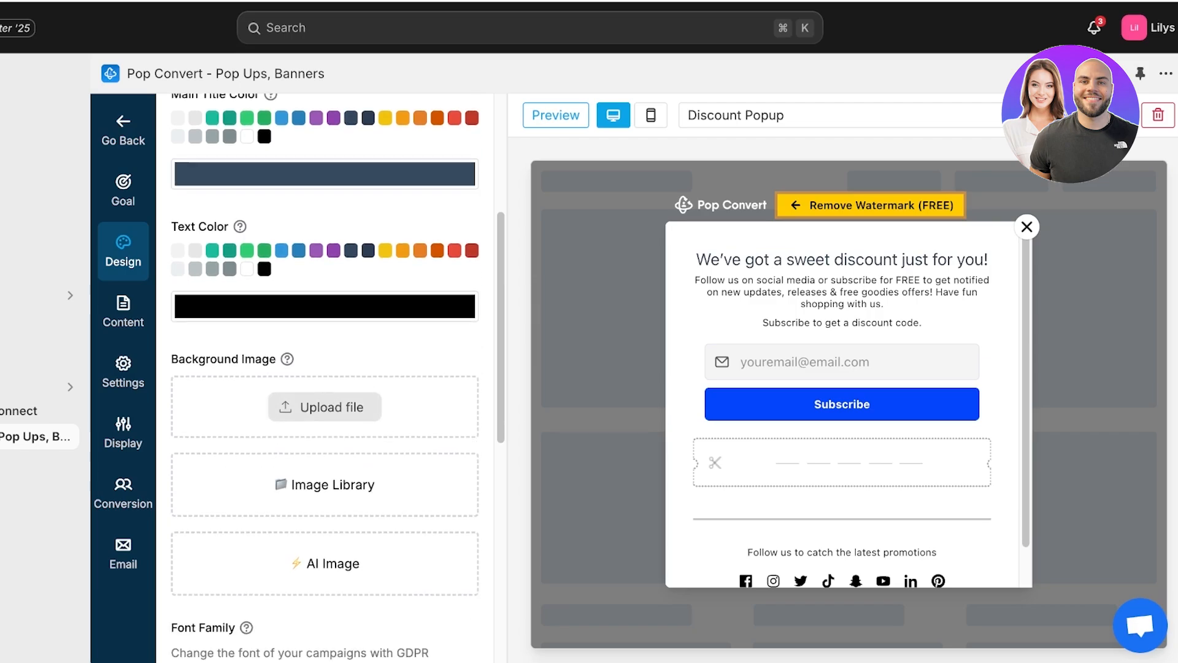
pyautogui.click(325, 407)
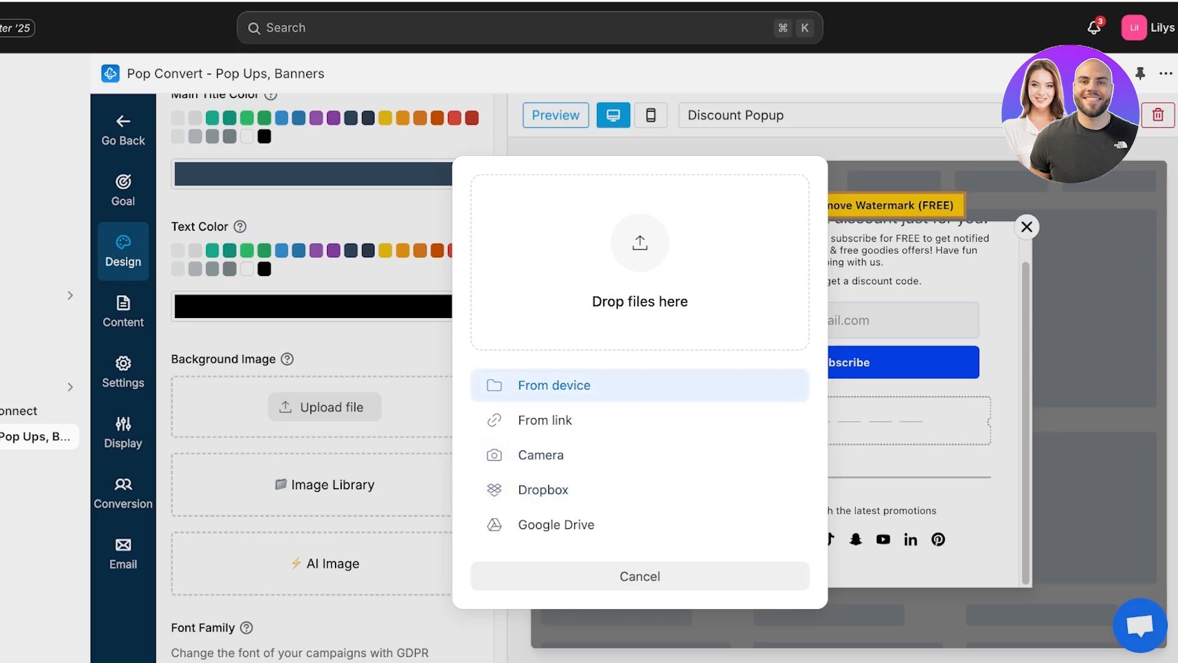
pyautogui.click(555, 386)
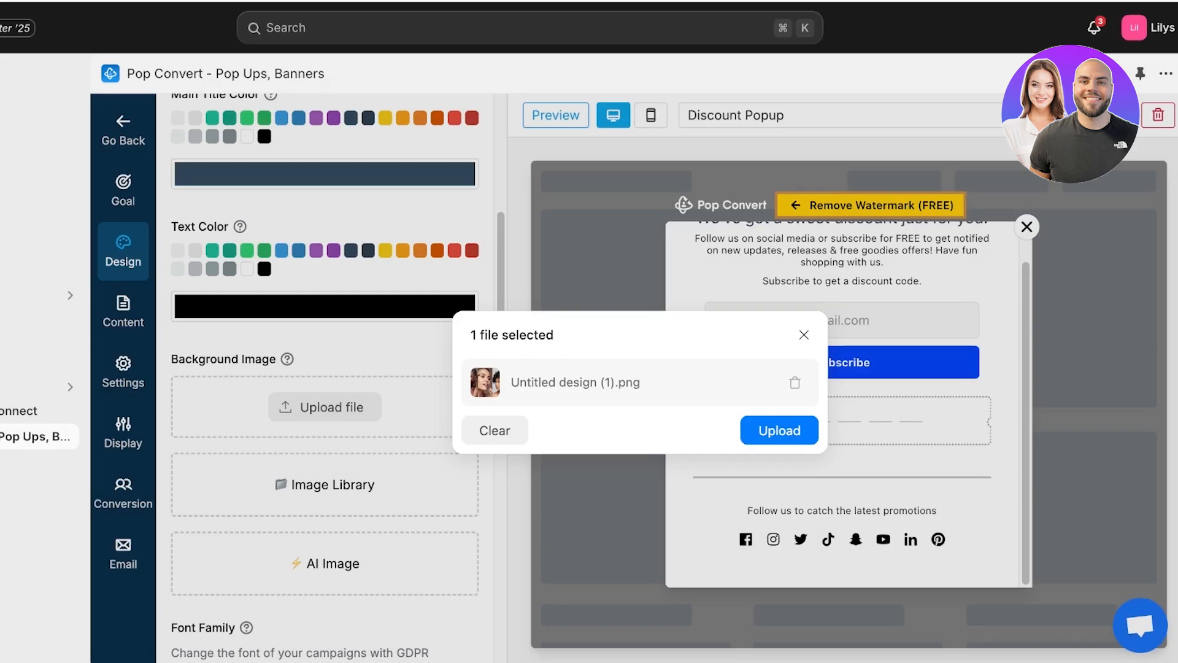
pyautogui.click(779, 431)
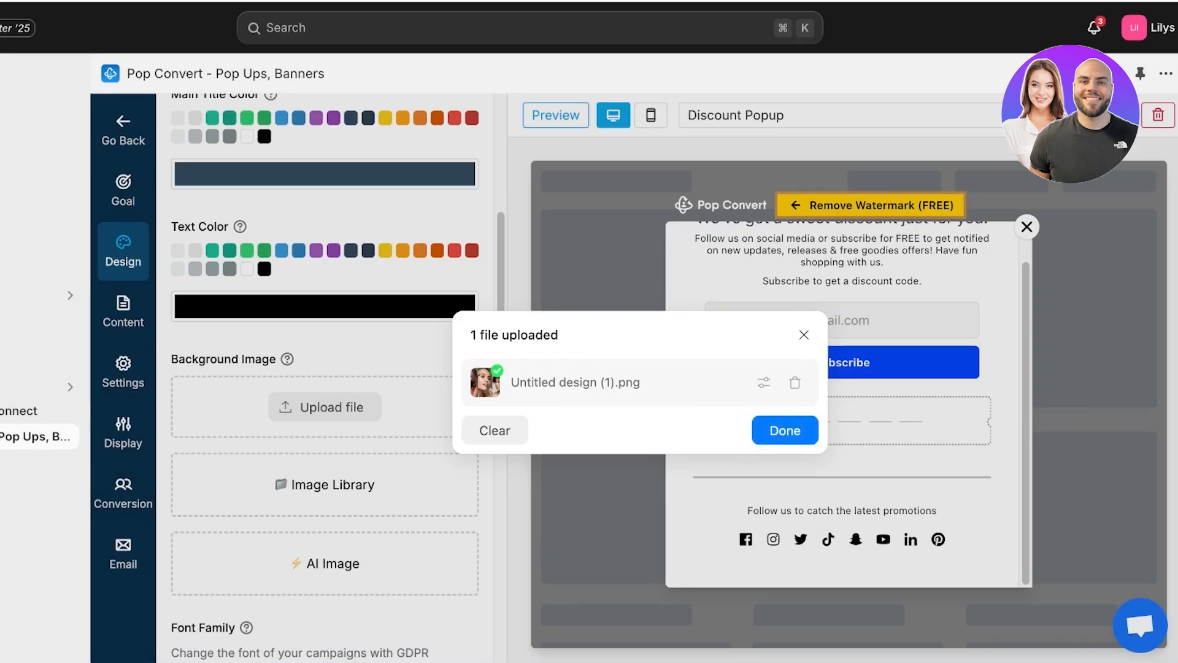
pyautogui.click(785, 431)
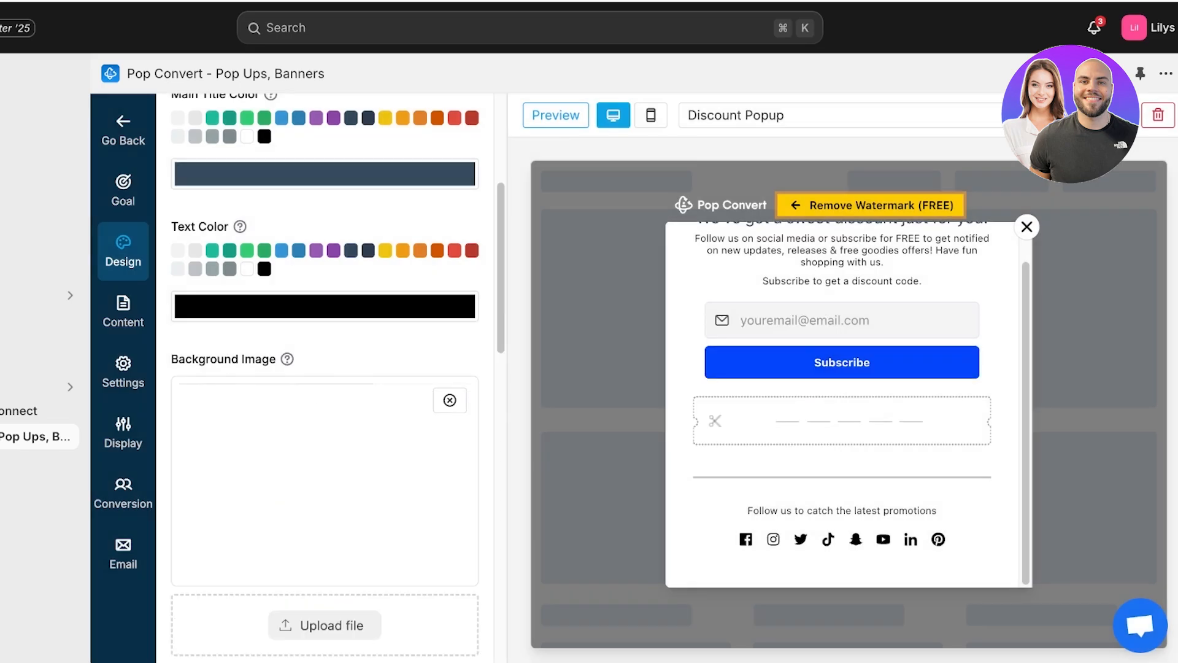
pyautogui.scroll(-4, 325, 381)
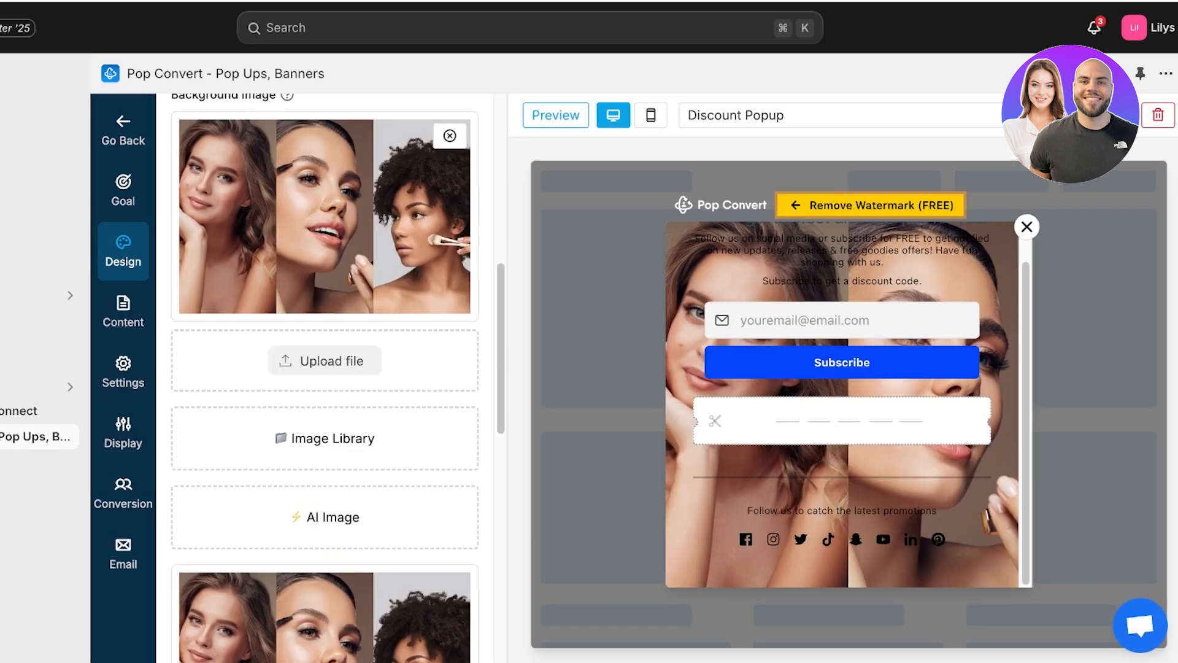
# - Delete the uploaded background image from the popup
pyautogui.scroll(1, 325, 368)
pyautogui.click(450, 166)
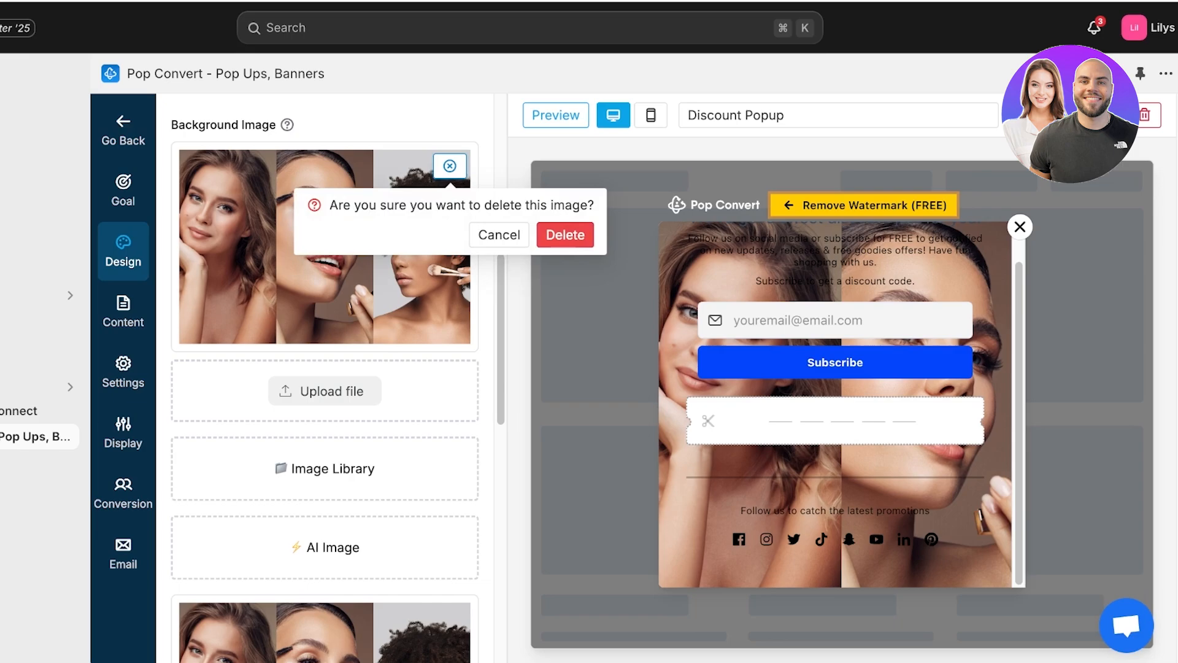
pyautogui.click(565, 235)
pyautogui.scroll(2, 325, 369)
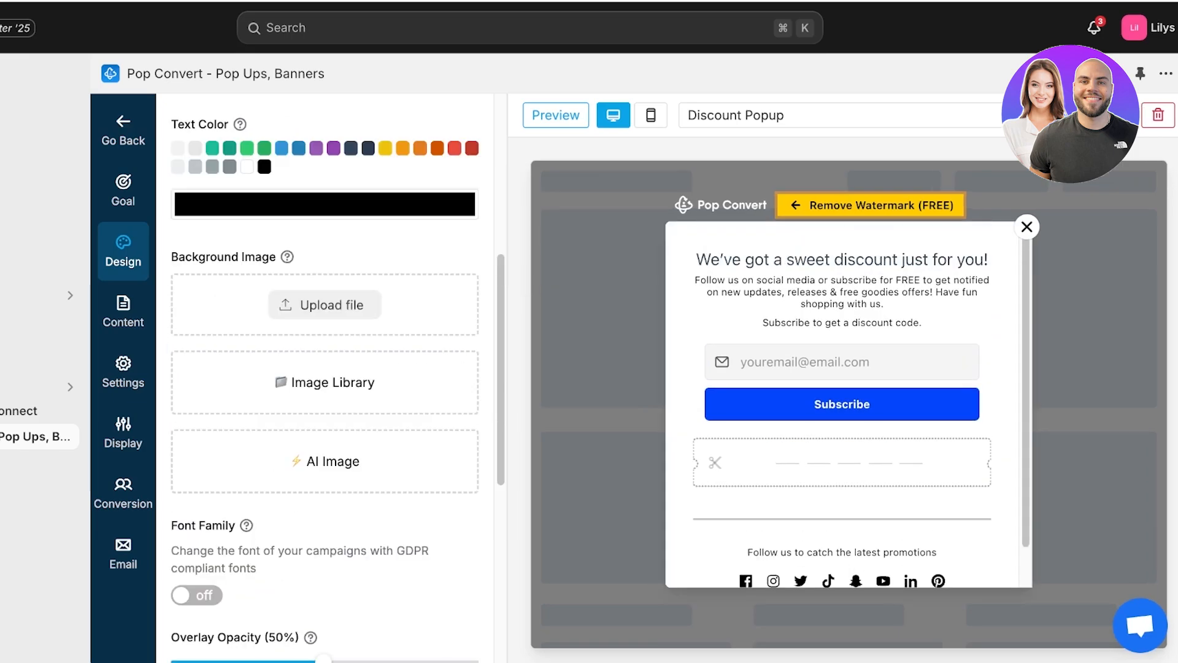
# - Set the popup's overlay opacity to 55%, its padding to 30 px and its maximum width to 555 px
pyautogui.scroll(-5, 307, 381)
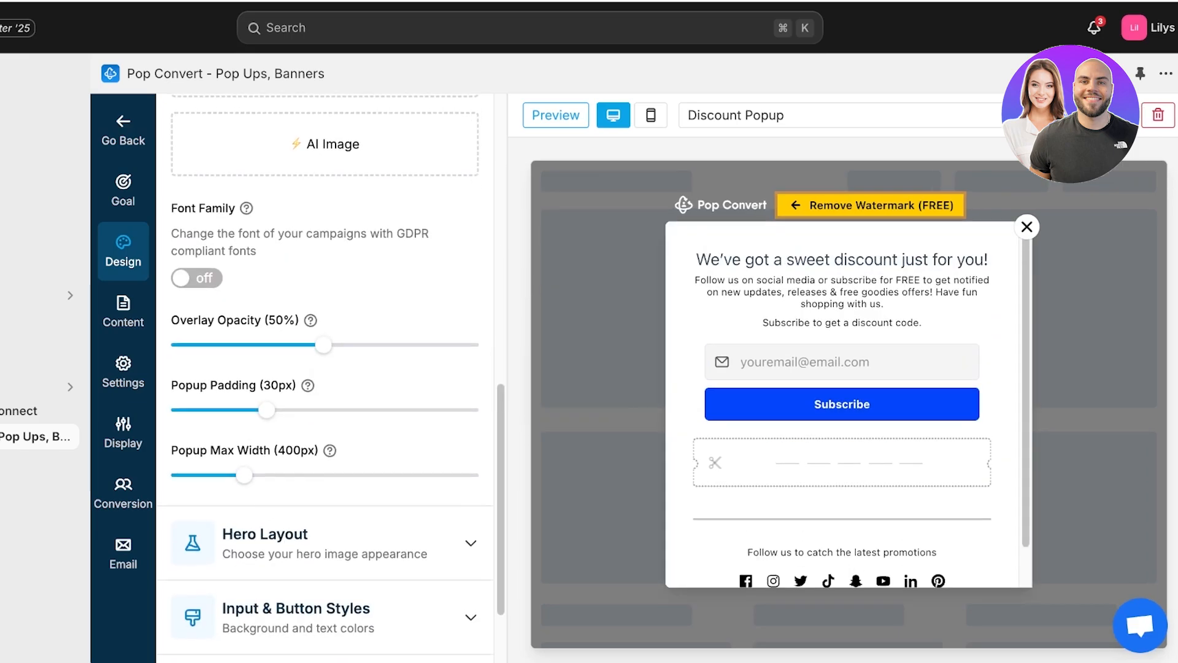
pyautogui.moveTo(323, 345)
pyautogui.mouseDown()
pyautogui.moveTo(259, 345)
pyautogui.moveTo(340, 345)
pyautogui.mouseUp()
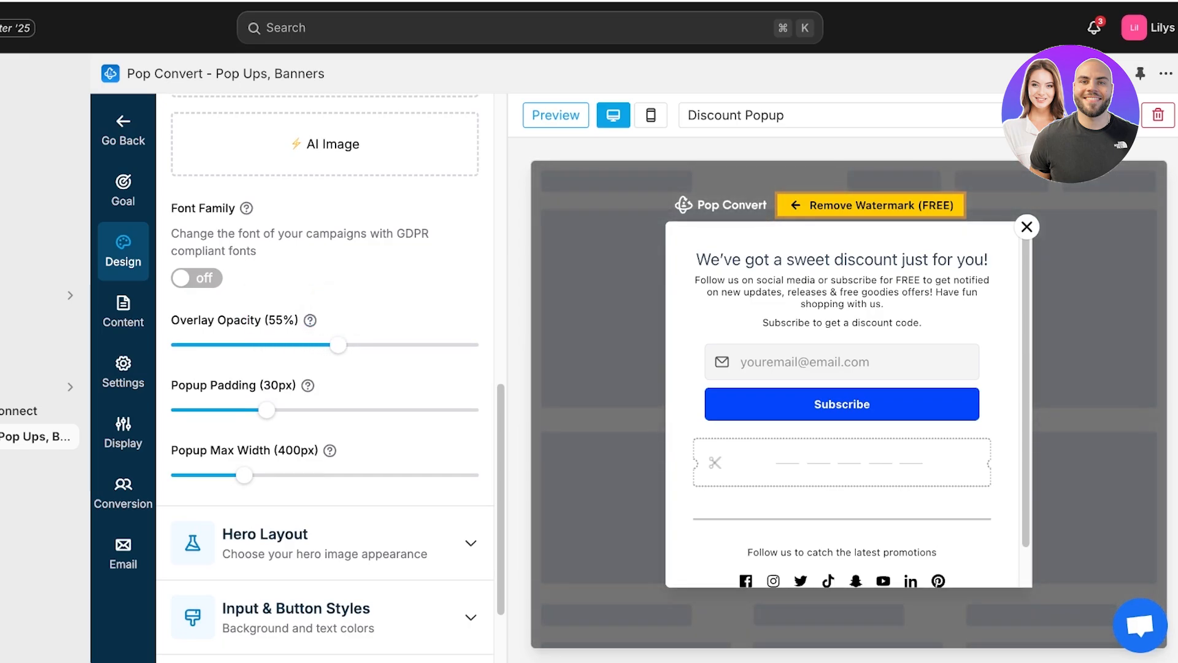
pyautogui.moveTo(267, 410)
pyautogui.mouseDown()
pyautogui.moveTo(369, 410)
pyautogui.moveTo(178, 410)
pyautogui.moveTo(266, 410)
pyautogui.mouseUp()
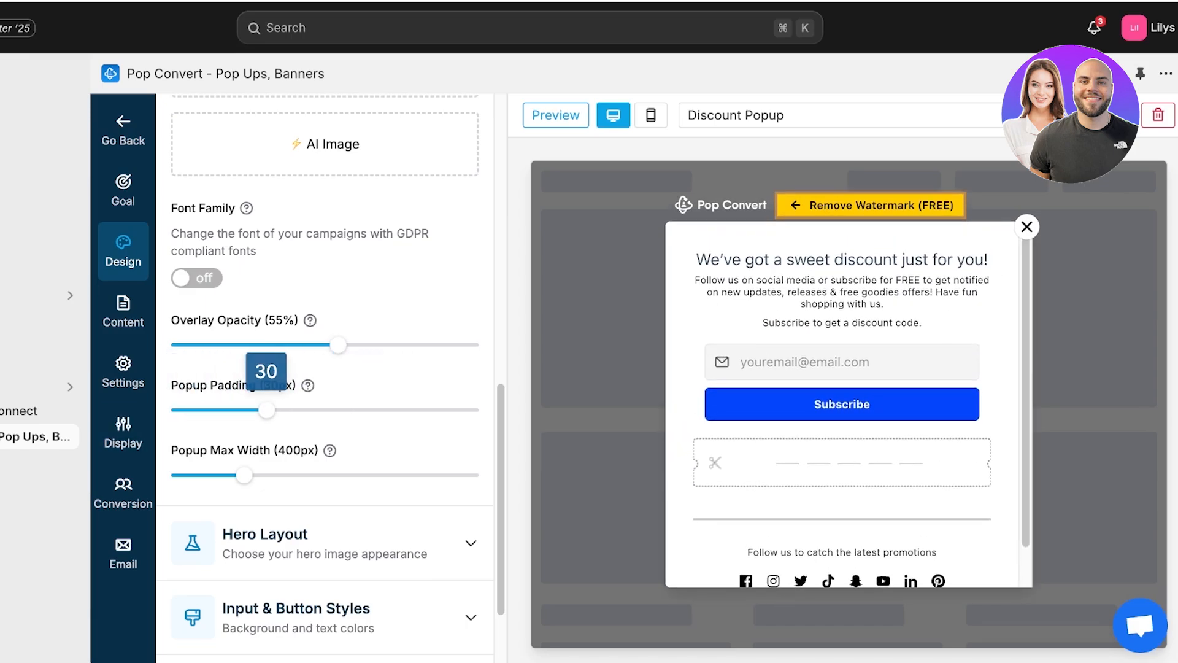
pyautogui.moveTo(244, 475); pyautogui.dragTo(332, 475)
# - Set the popup's hero layout to Top with a hero padding of 42
pyautogui.scroll(-2, 332, 430)
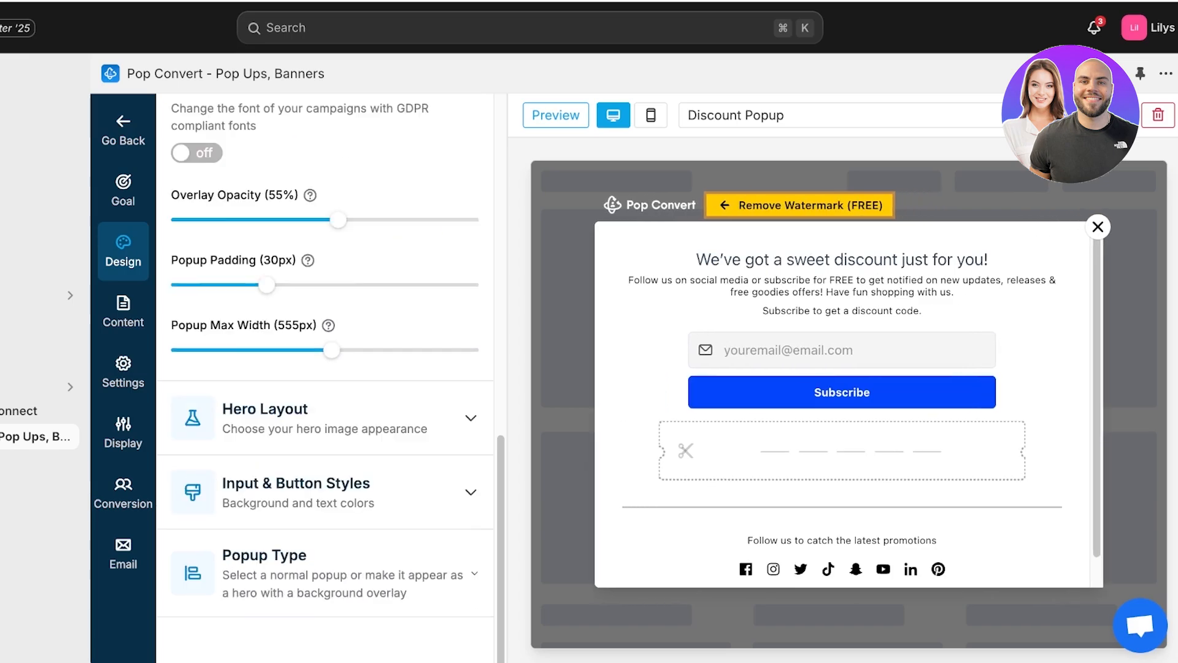
pyautogui.click(393, 413)
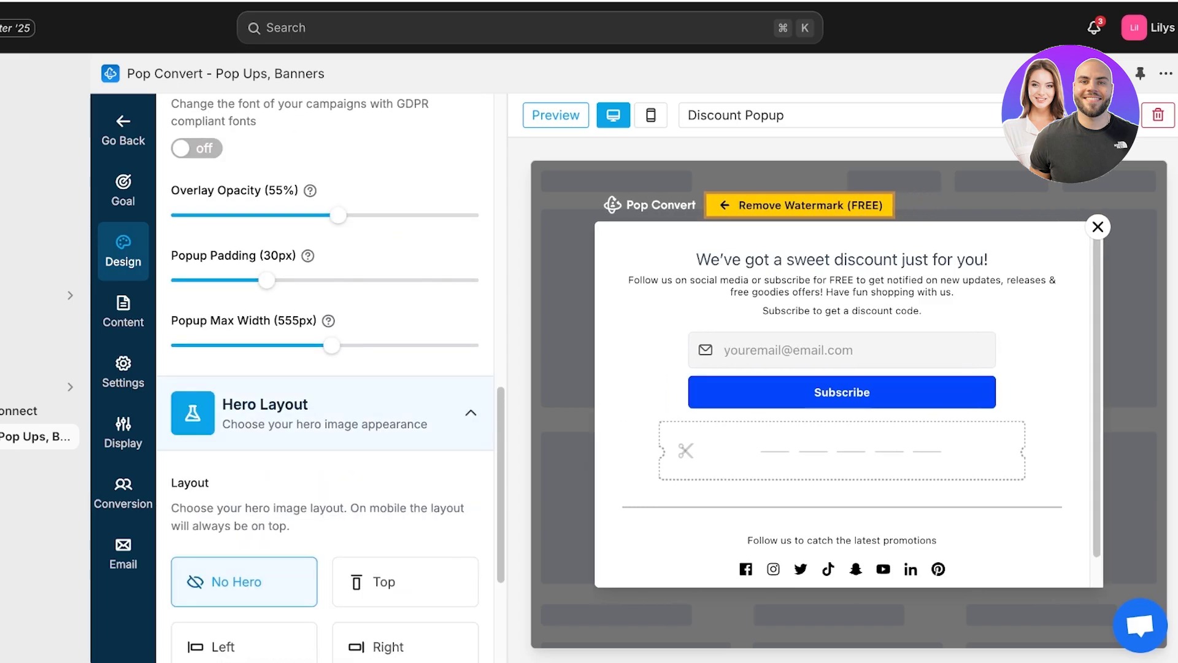
pyautogui.scroll(-4, 393, 413)
pyautogui.click(405, 338)
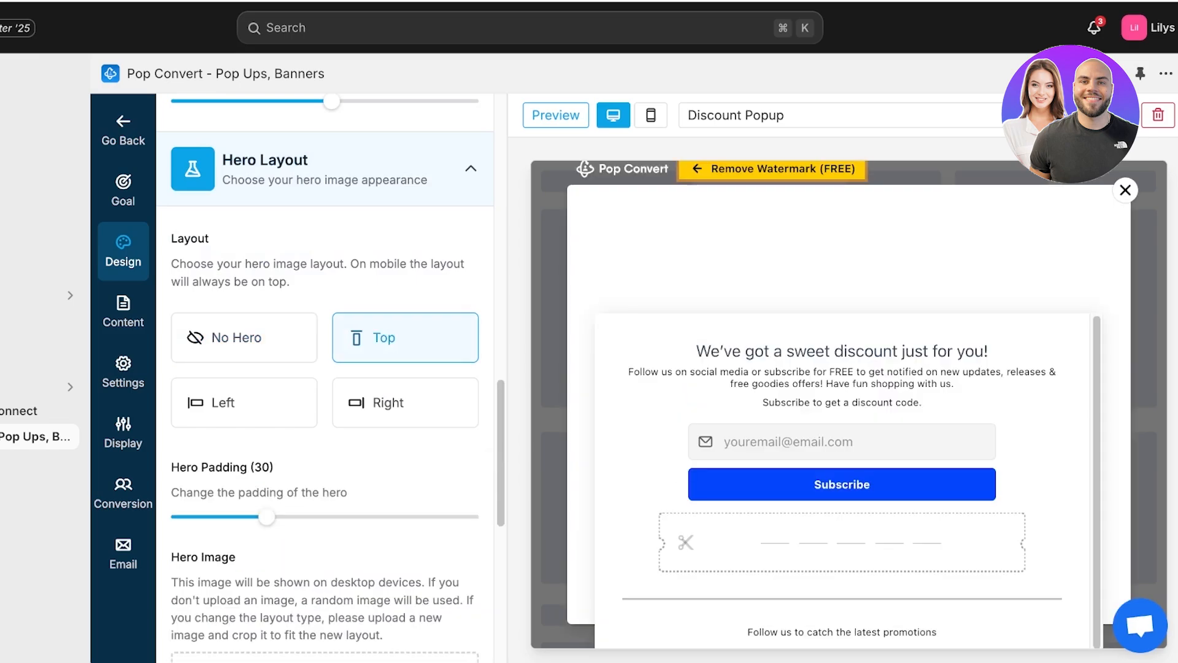
pyautogui.click(405, 403)
pyautogui.click(245, 402)
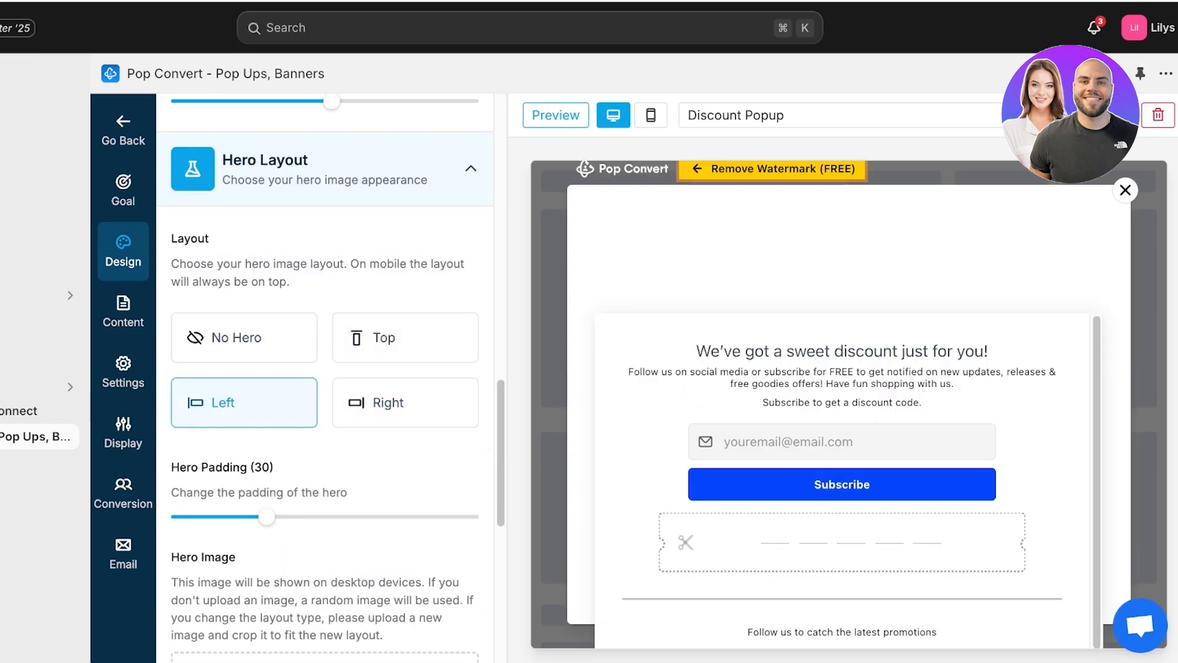
pyautogui.click(405, 337)
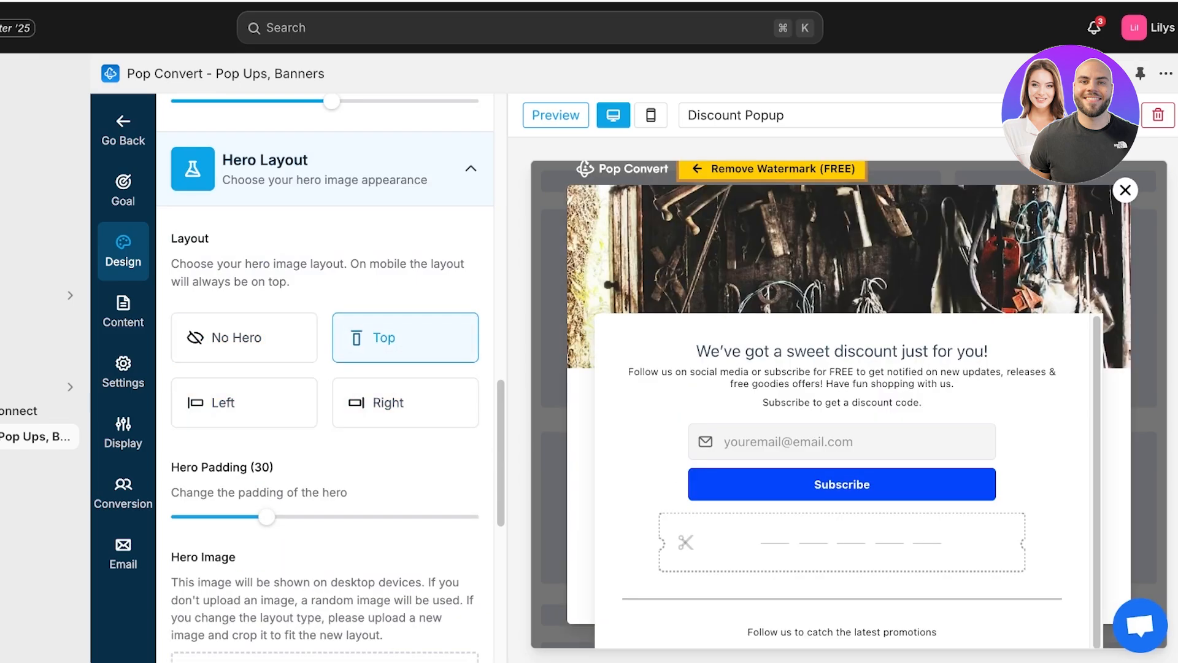
pyautogui.moveTo(266, 516); pyautogui.dragTo(300, 516)
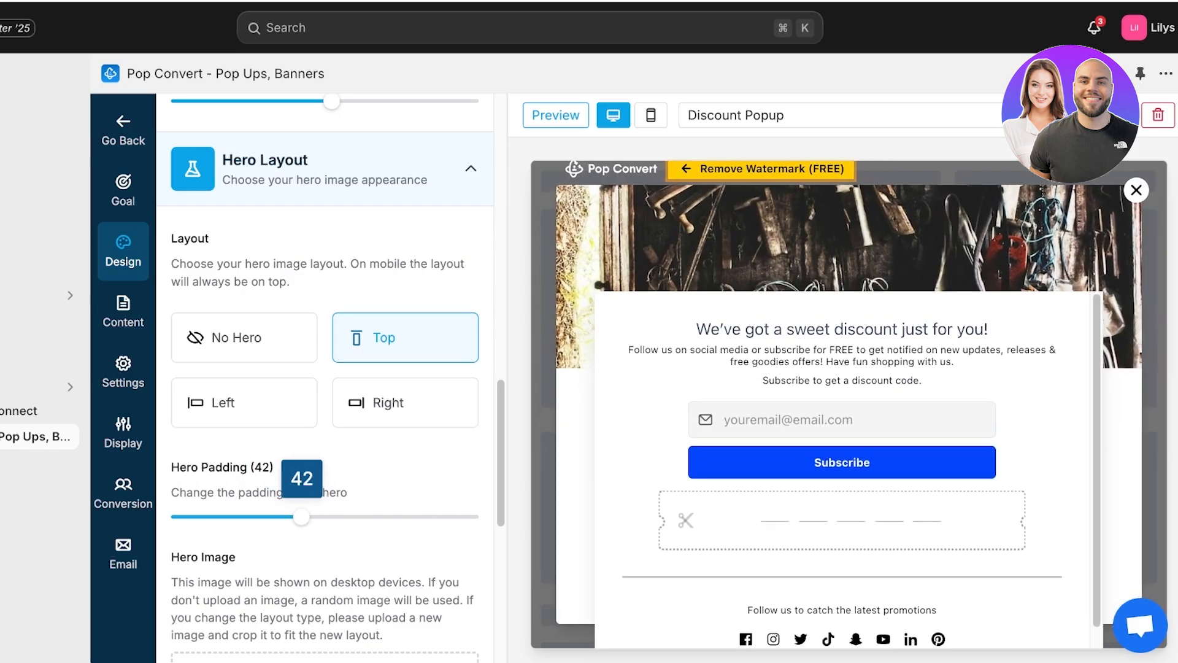
pyautogui.click(405, 402)
pyautogui.click(244, 403)
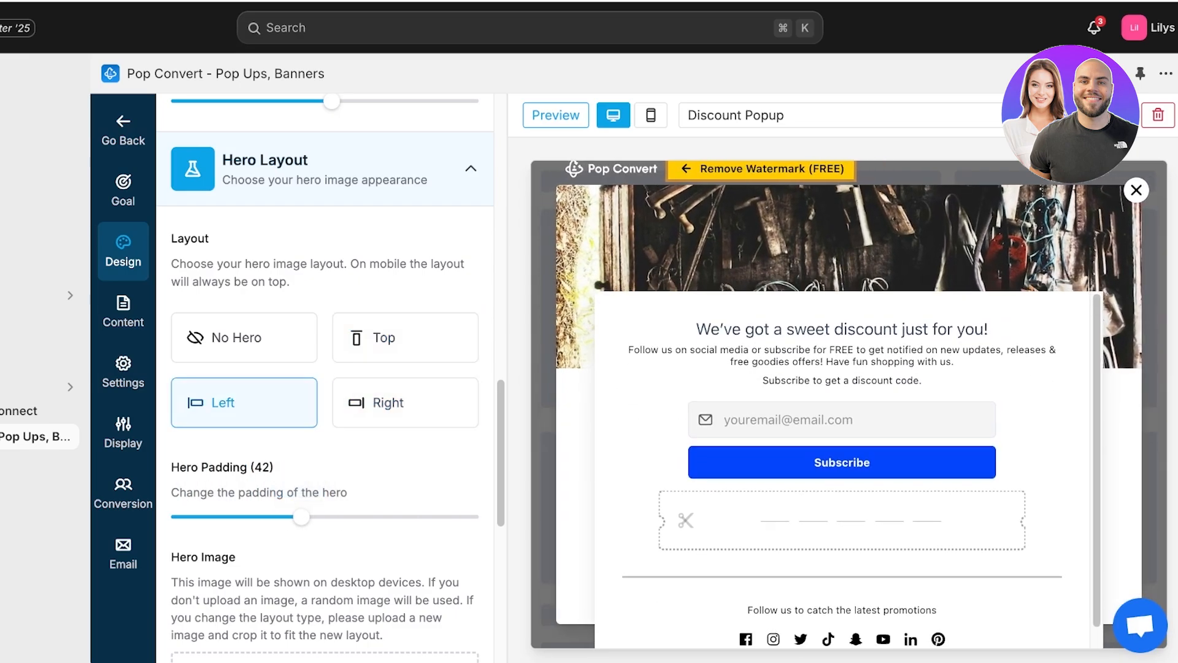
pyautogui.click(405, 337)
# - Upload Untitled design (1).png from the device as the popup's hero image
pyautogui.scroll(-5, 325, 368)
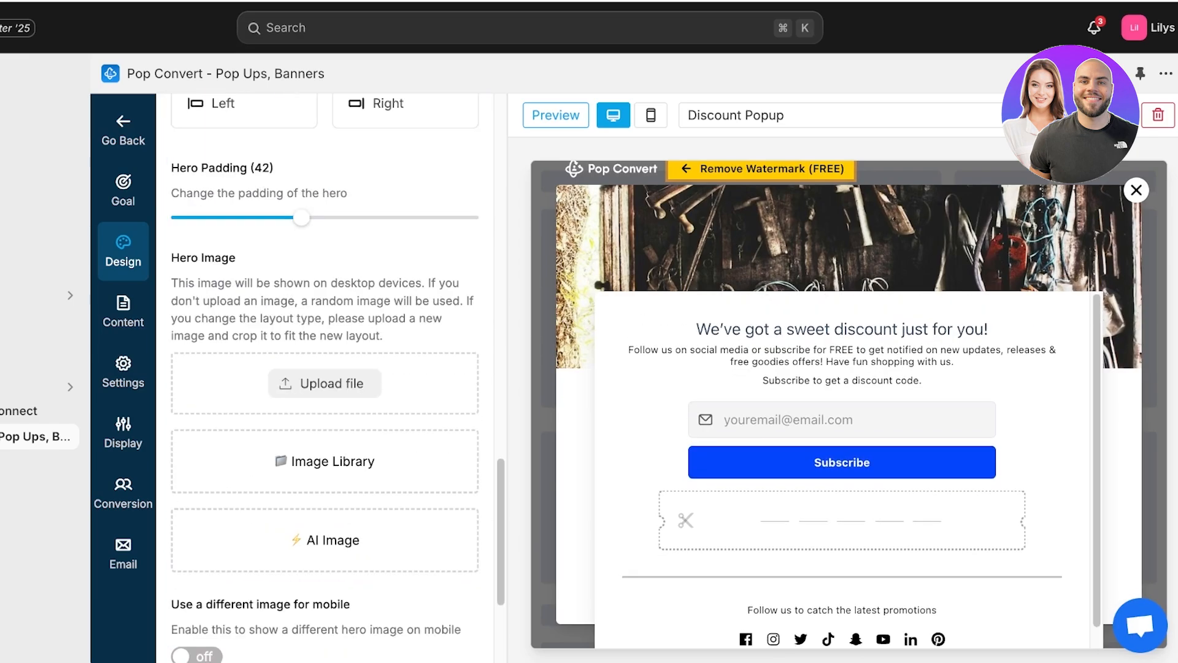
pyautogui.scroll(-4, 325, 369)
pyautogui.scroll(10, 326, 368)
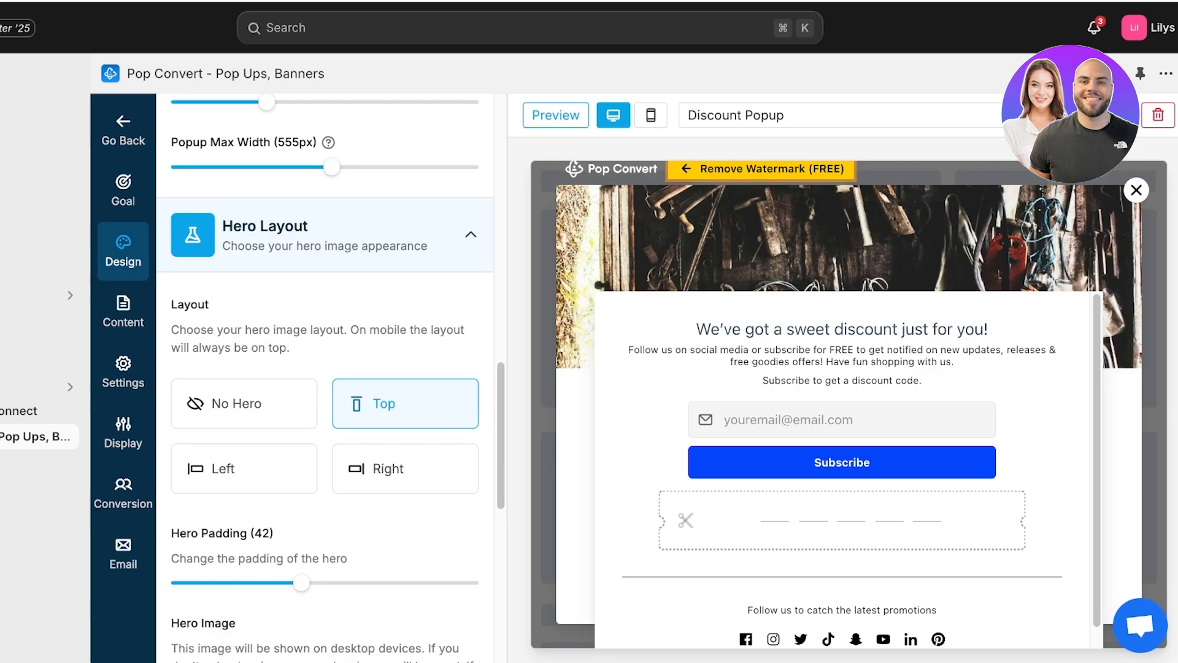
pyautogui.scroll(-4, 325, 368)
pyautogui.click(325, 548)
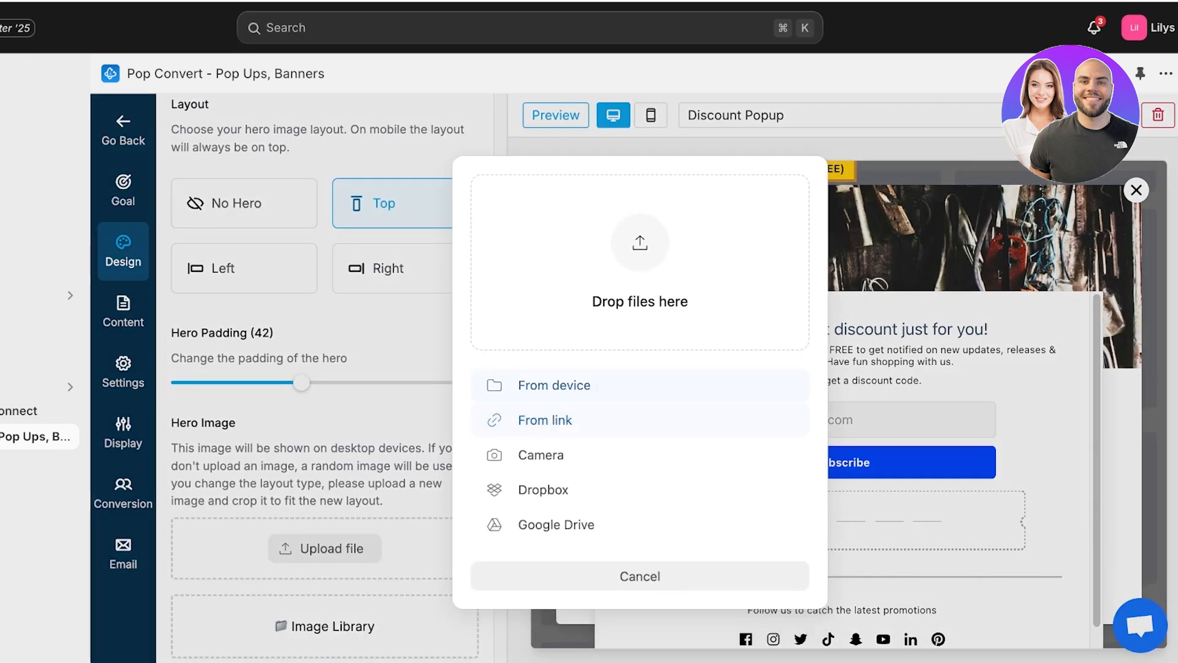
pyautogui.click(554, 386)
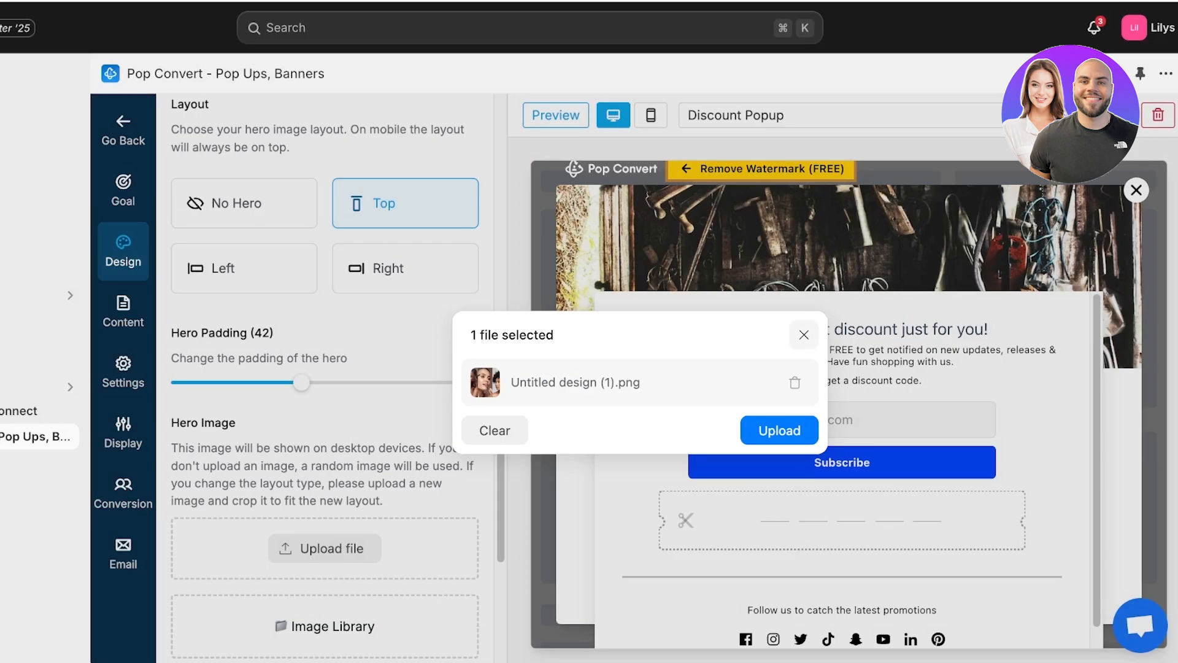
pyautogui.click(779, 431)
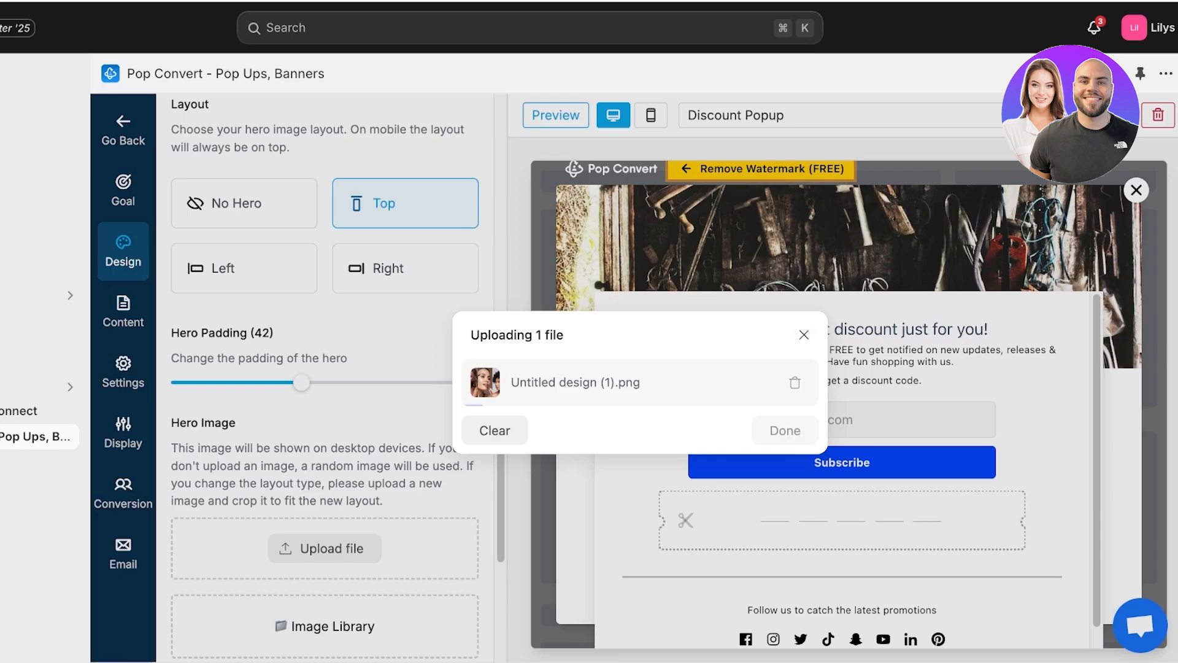
pyautogui.click(783, 430)
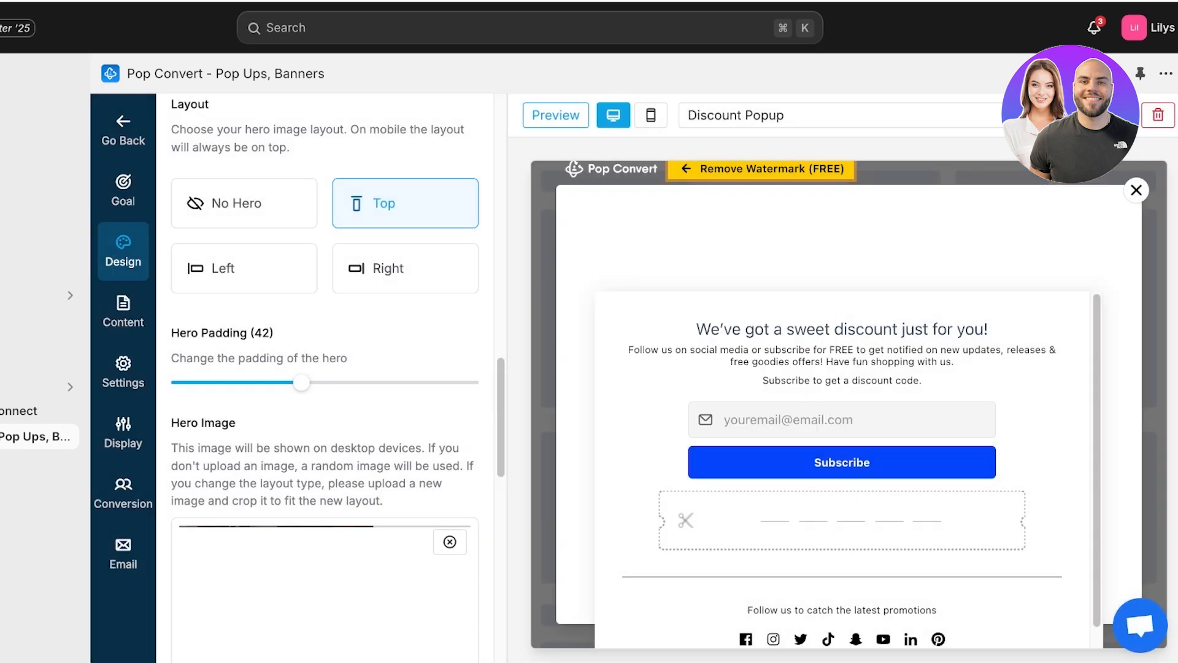
# - Reduce the popup's maximum width to make the popup noticeably narrower
pyautogui.scroll(4, 326, 378)
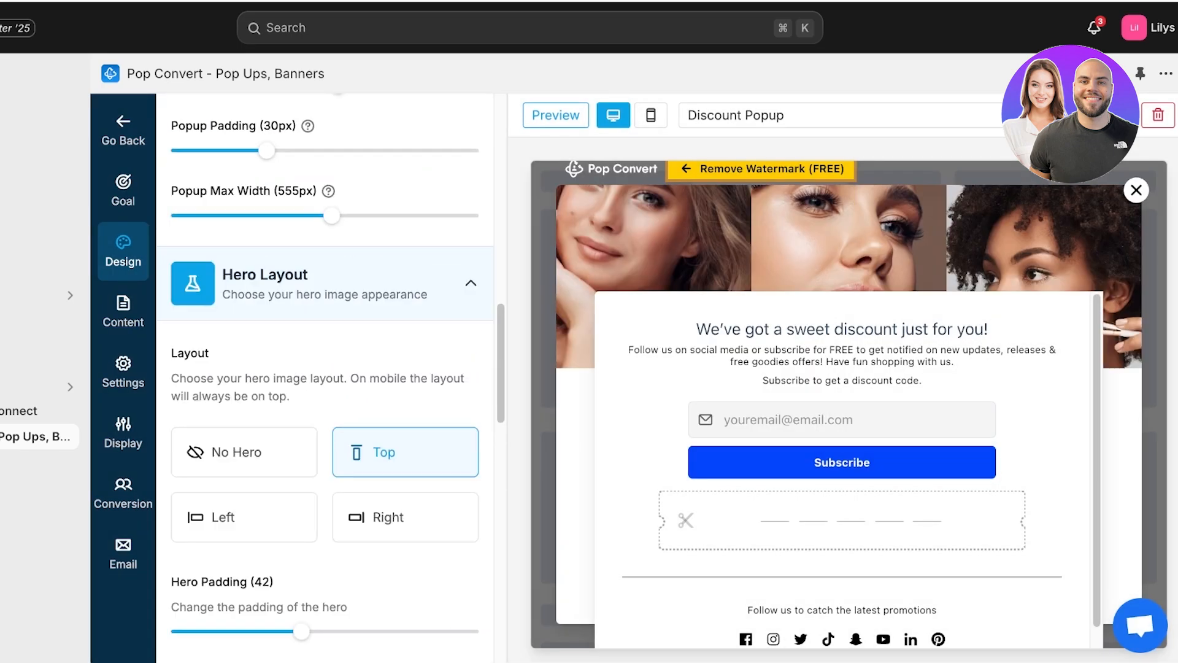
pyautogui.moveTo(332, 216); pyautogui.dragTo(249, 216)
# - Set the popup's button background color to dark red and open the popup type options
pyautogui.scroll(-15, 325, 378)
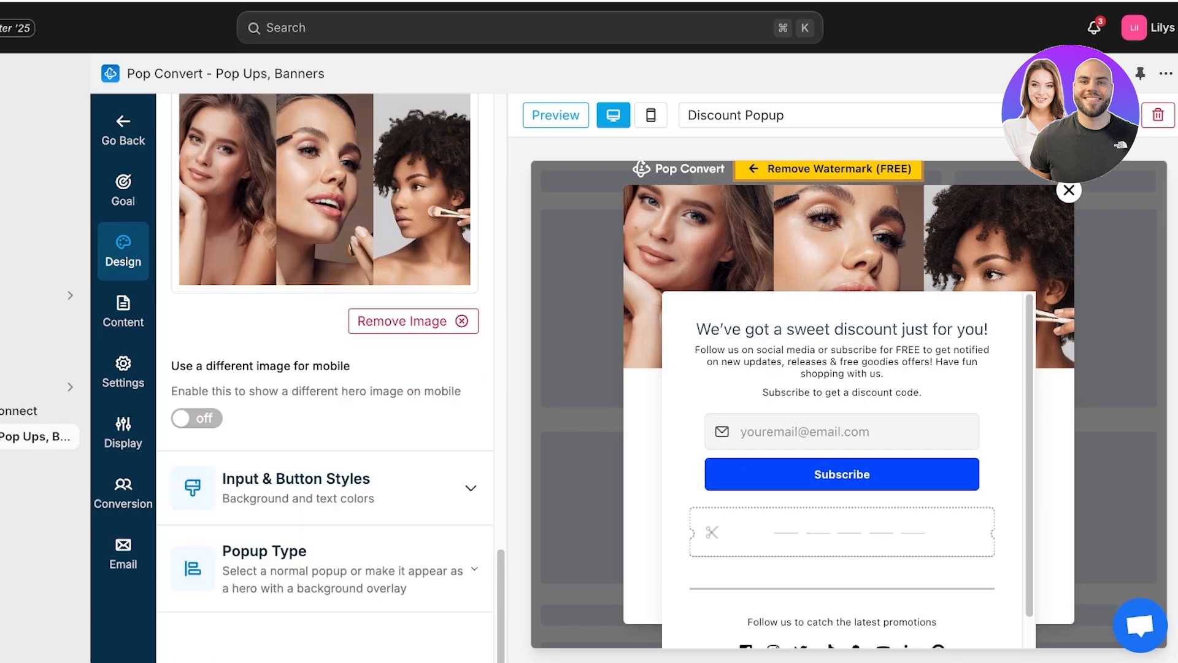
pyautogui.click(326, 488)
pyautogui.scroll(-3, 325, 488)
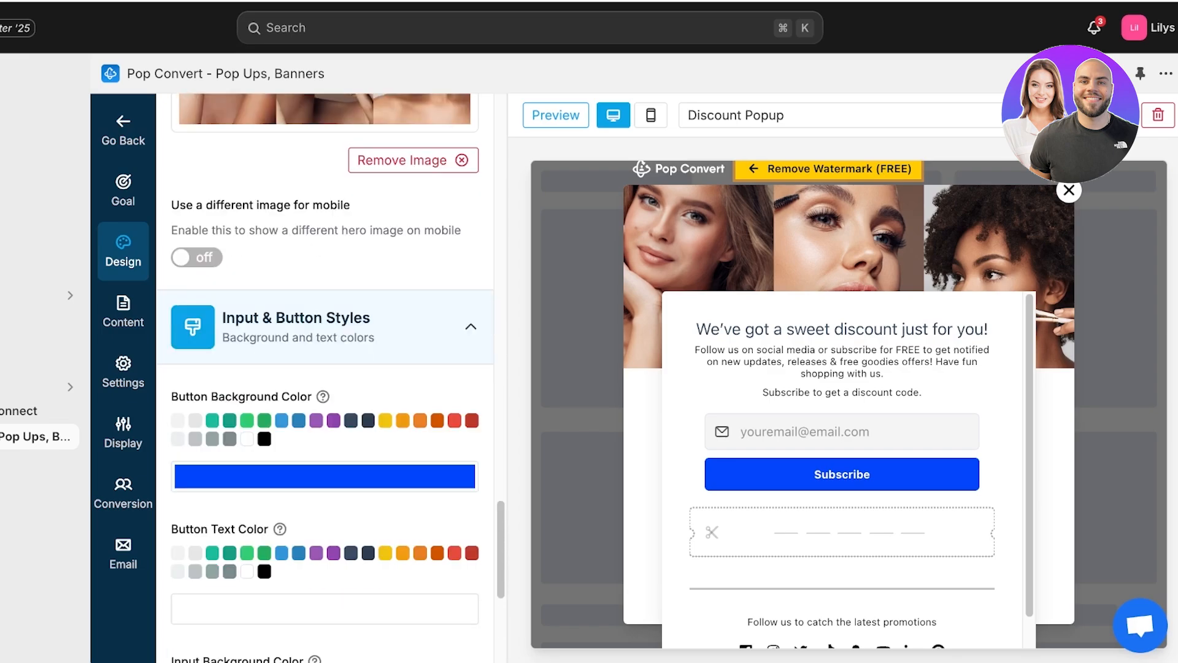
pyautogui.scroll(-2, 326, 374)
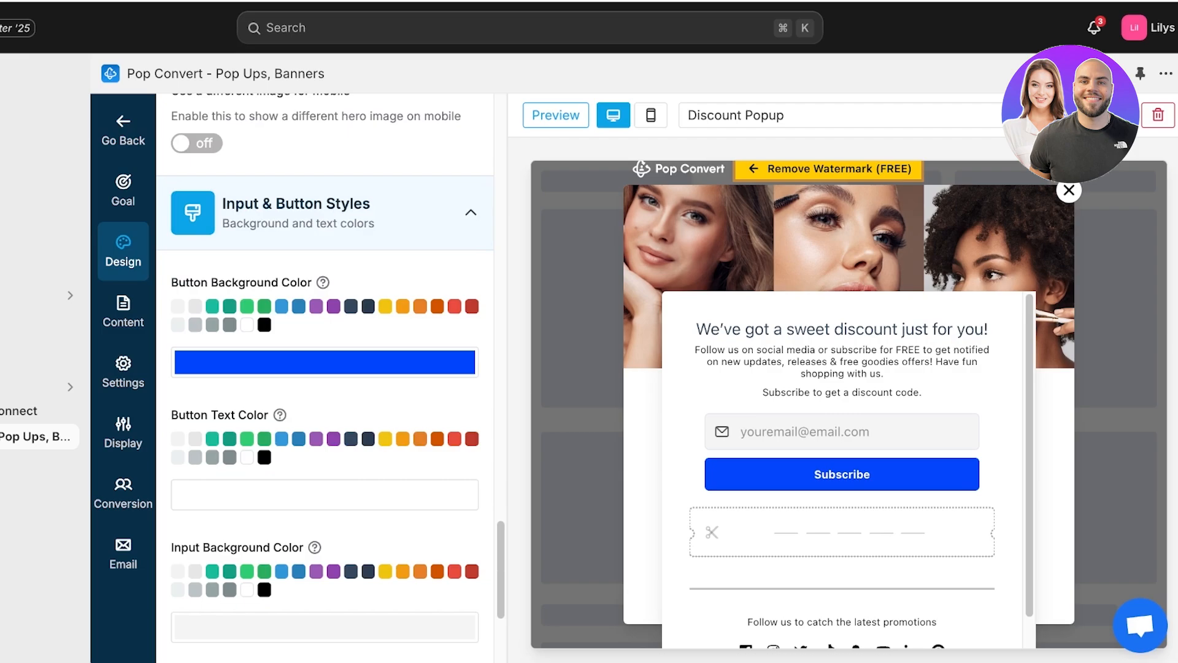
pyautogui.click(471, 305)
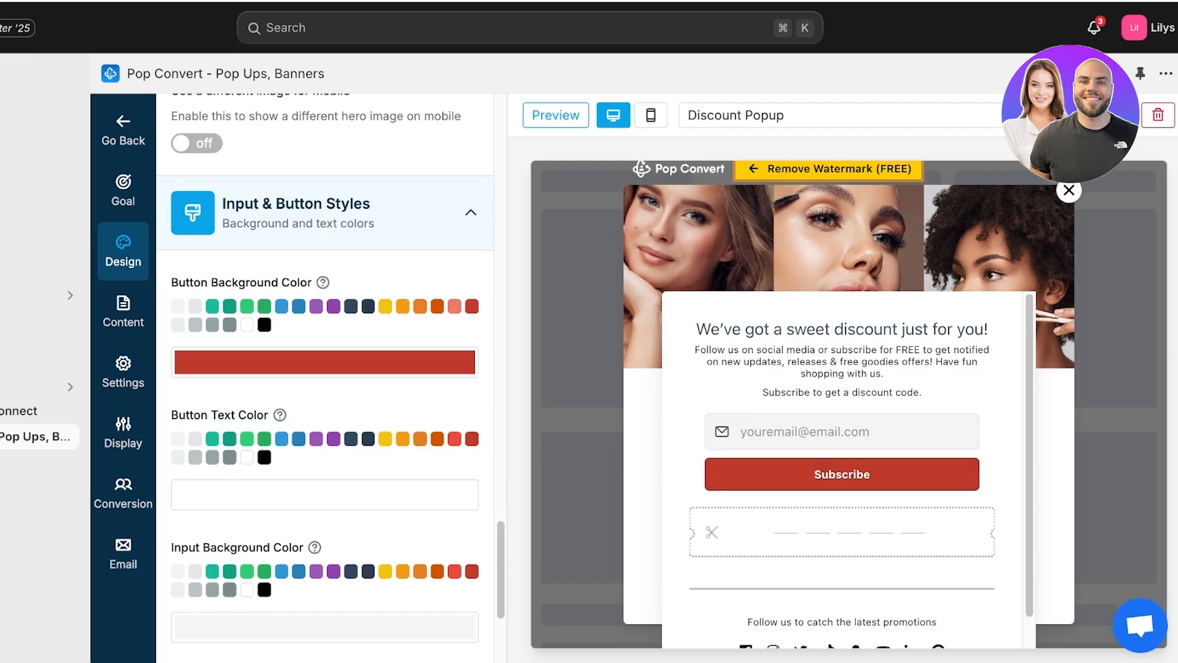
pyautogui.scroll(-1, 326, 375)
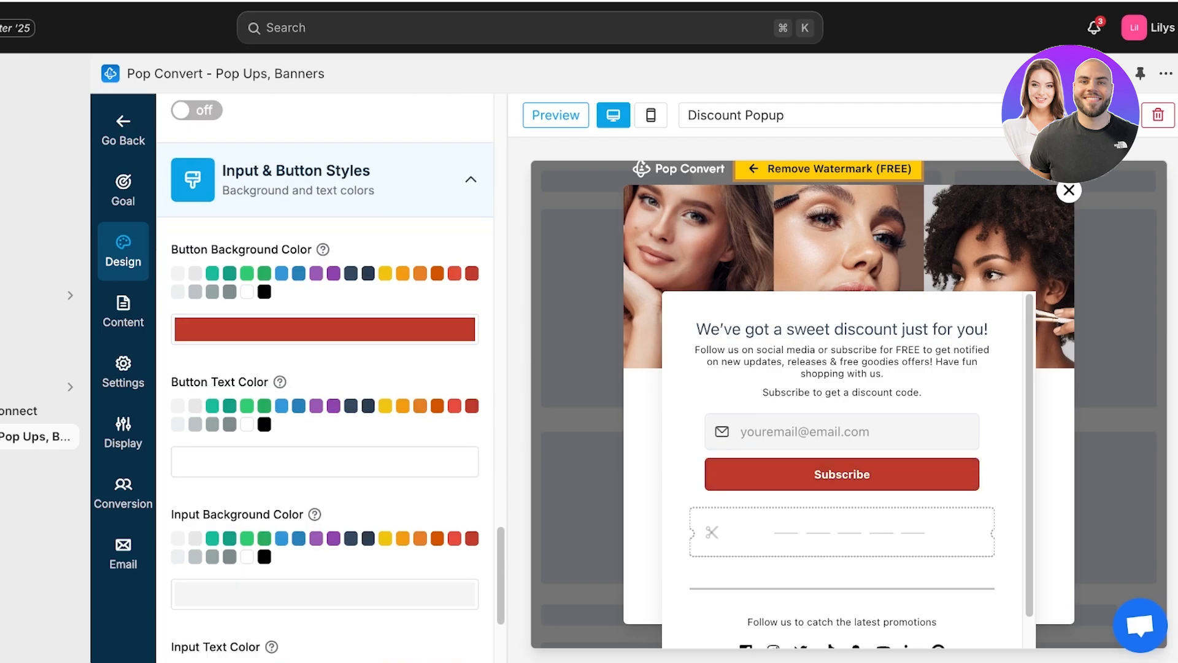
pyautogui.scroll(-4, 325, 374)
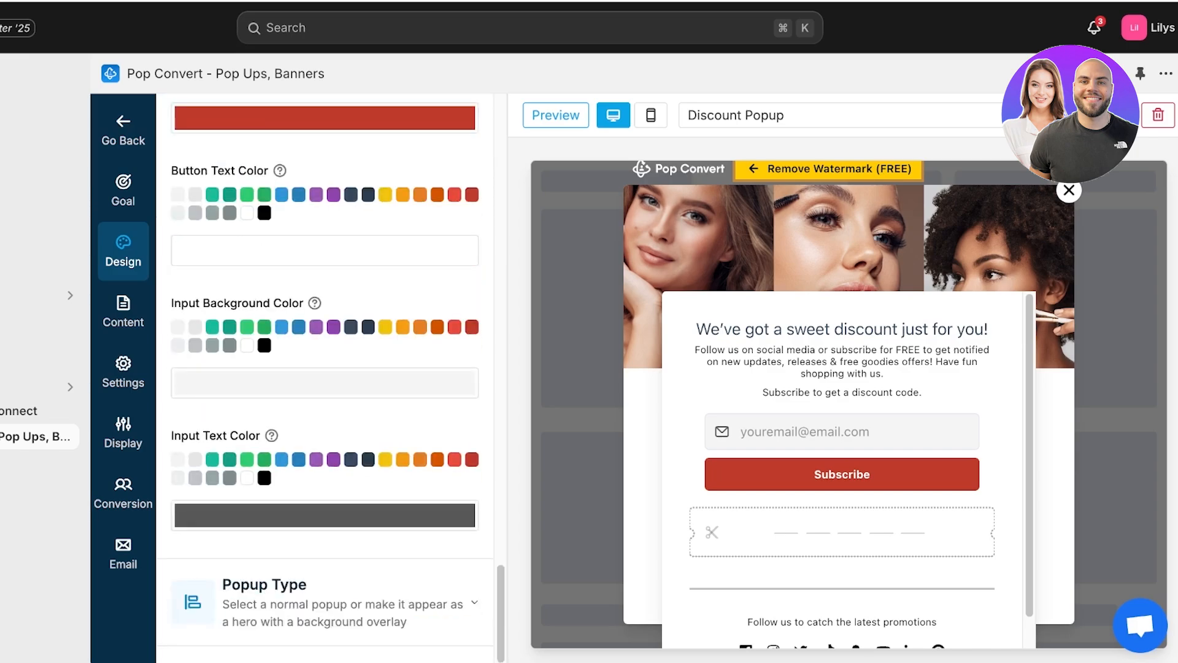
pyautogui.scroll(-1, 282, 454)
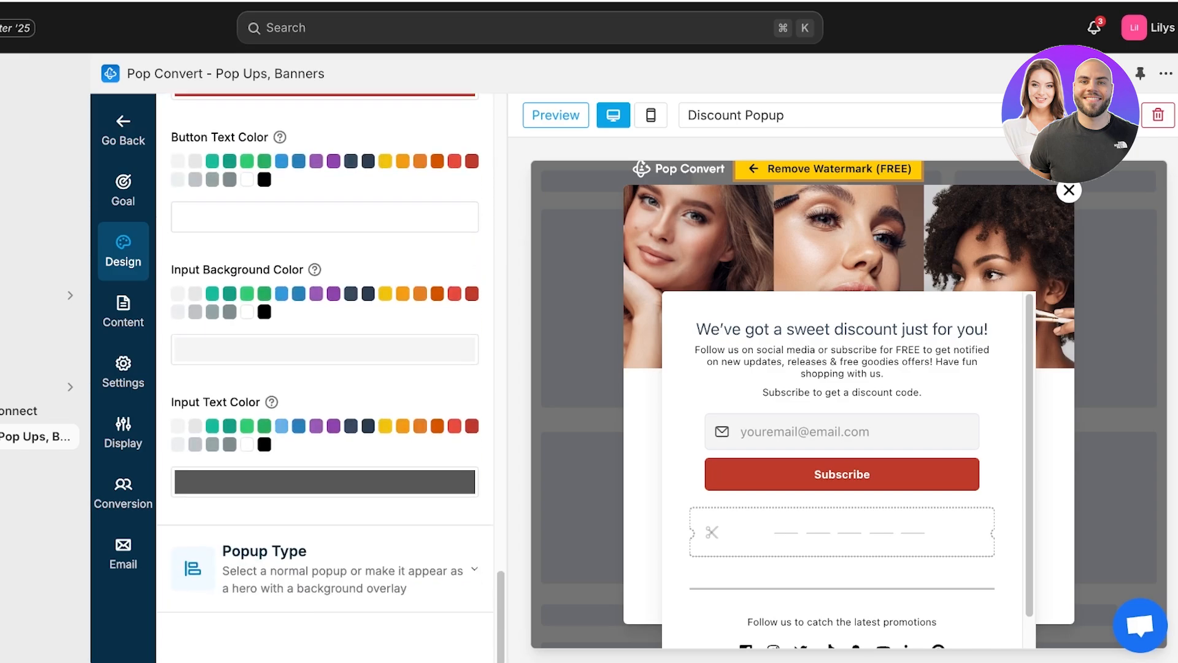
pyautogui.click(343, 569)
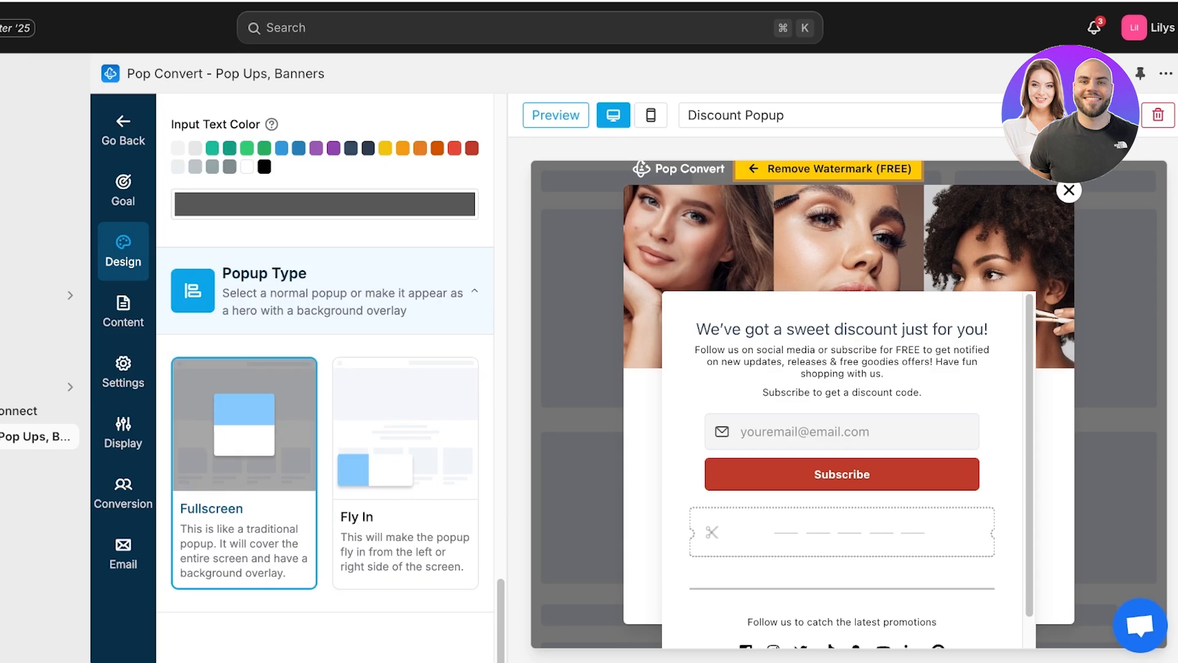
# - Replace the heading in the popup's main content with "Subscribe to get a 5% off coupon"
pyautogui.scroll(10, 313, 360)
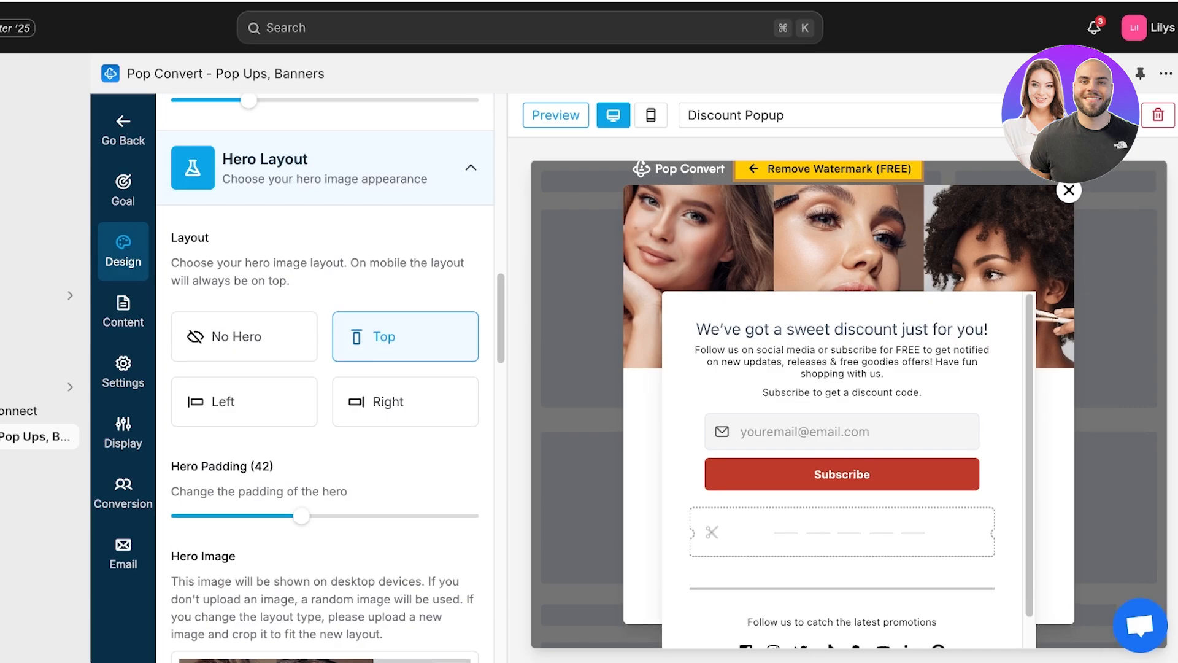
pyautogui.click(123, 311)
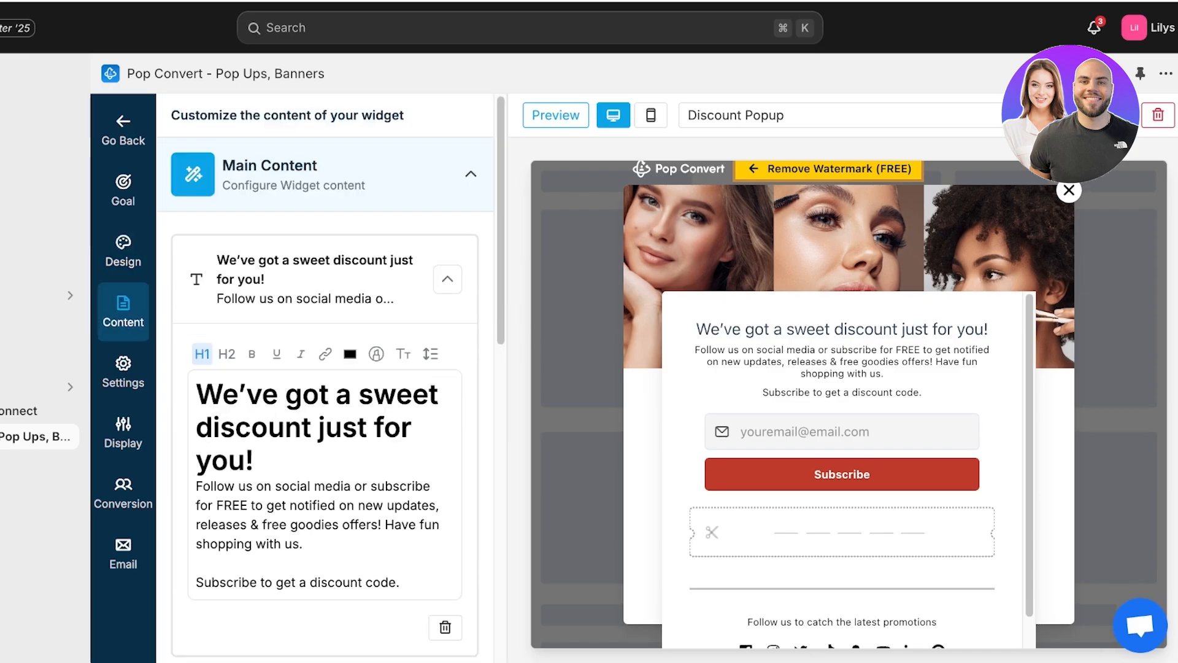
pyautogui.tripleClick(316, 426)
pyautogui.write('G')
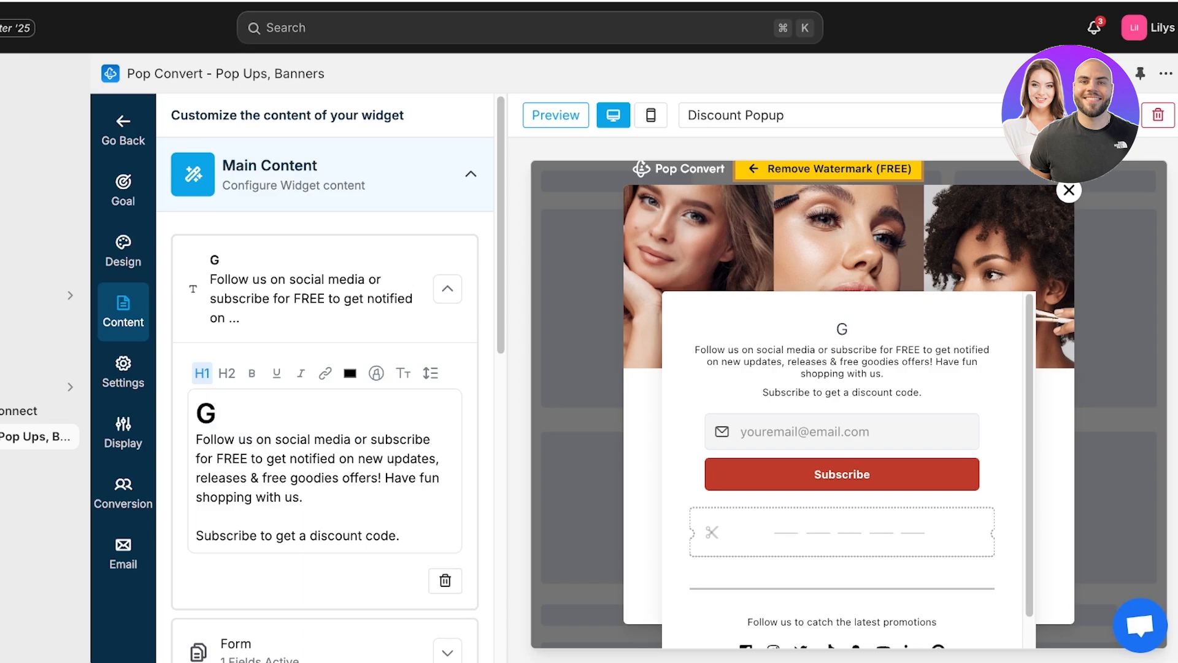
pyautogui.press('BackSpace')
pyautogui.write('SUB')
pyautogui.press('BackSpace')
pyautogui.press('BackSpace')
pyautogui.write('ubscr')
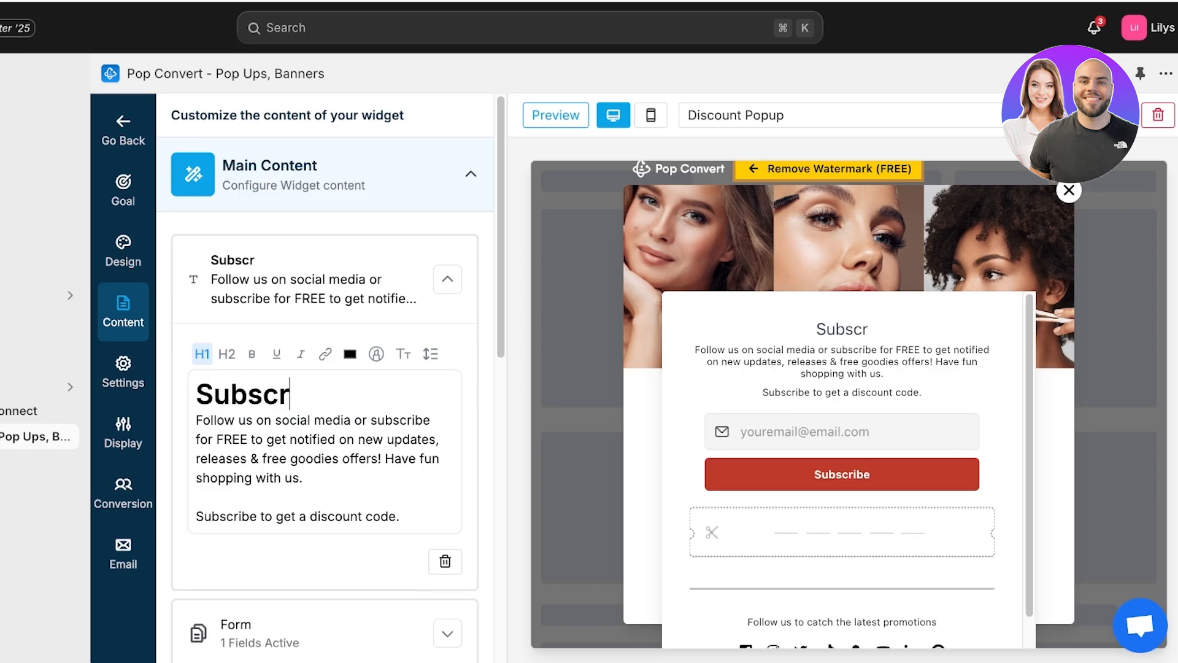
pyautogui.write('ibe to get ')
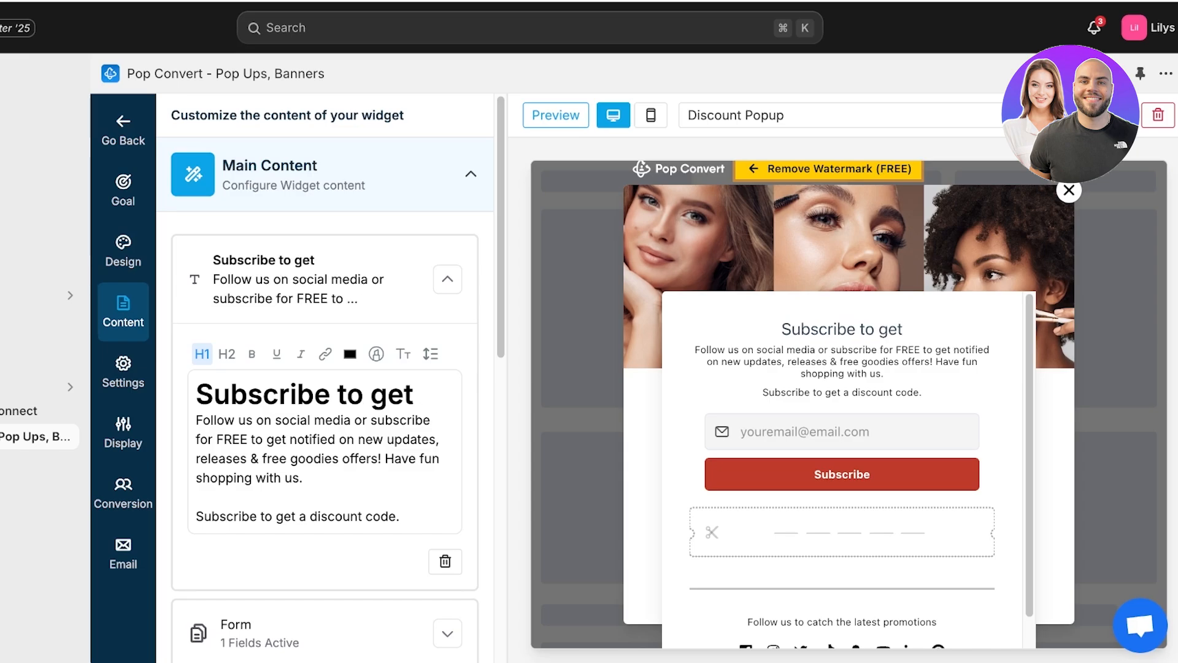
pyautogui.write('a 5% o')
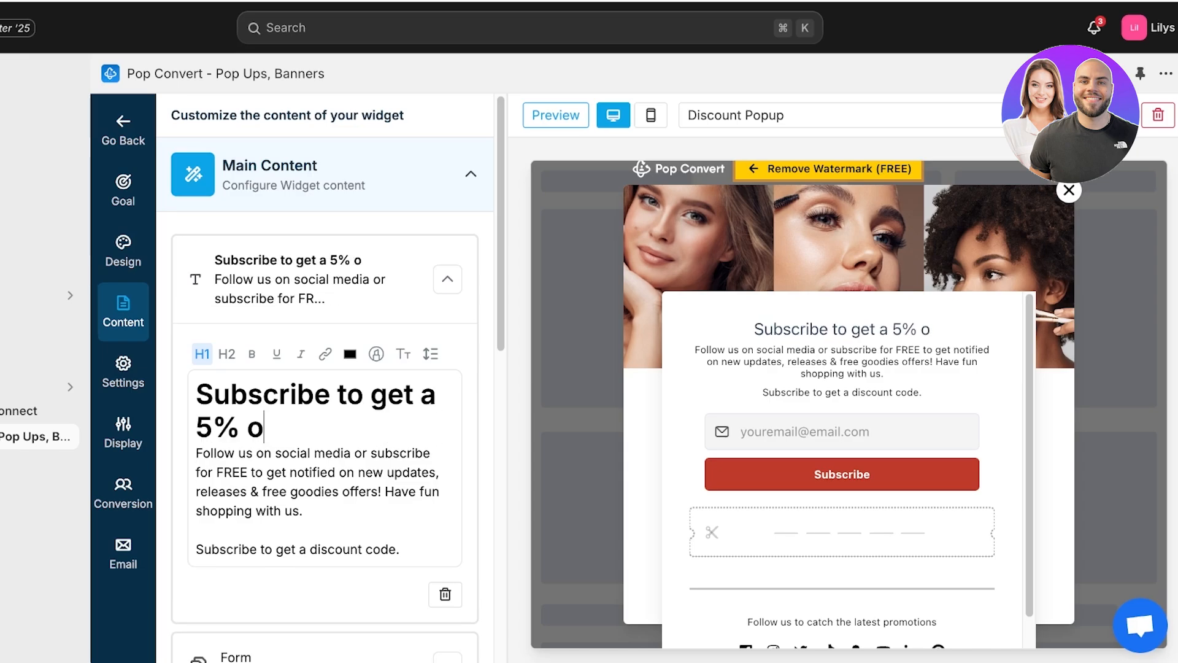
pyautogui.write('ff coupon')
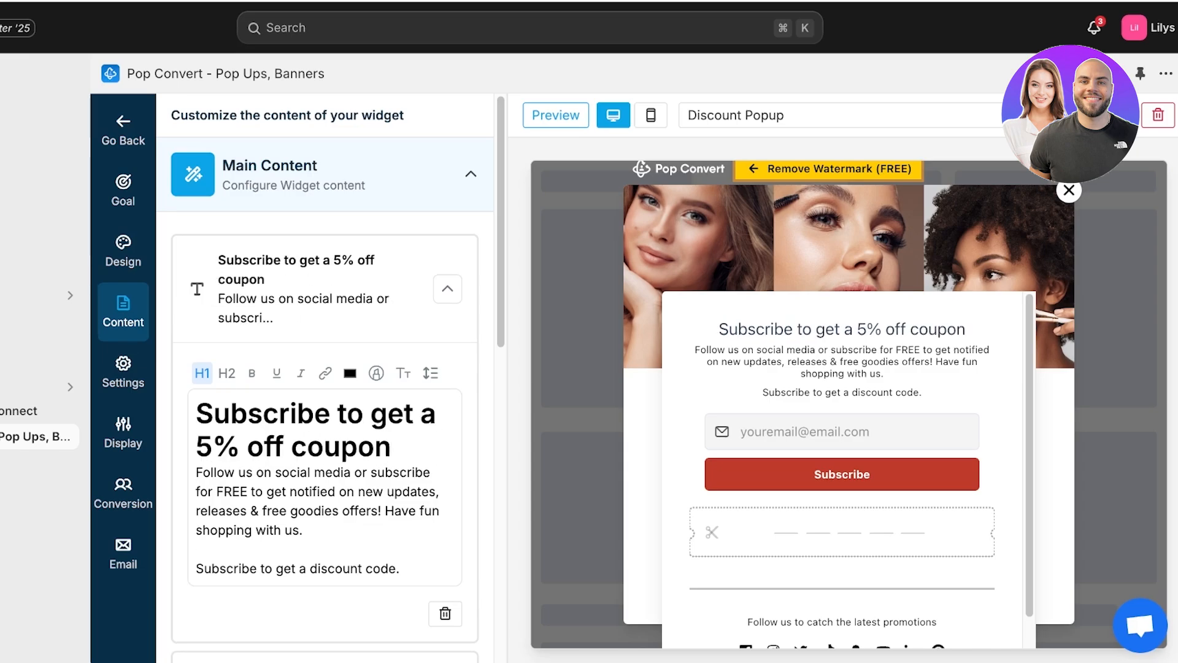
# - Remove the social media mention from the popup's body text so the paragraph begins with "Subscribe for FREE to get notified"
pyautogui.moveTo(197, 473); pyautogui.dragTo(298, 473)
pyautogui.doubleClick(357, 447)
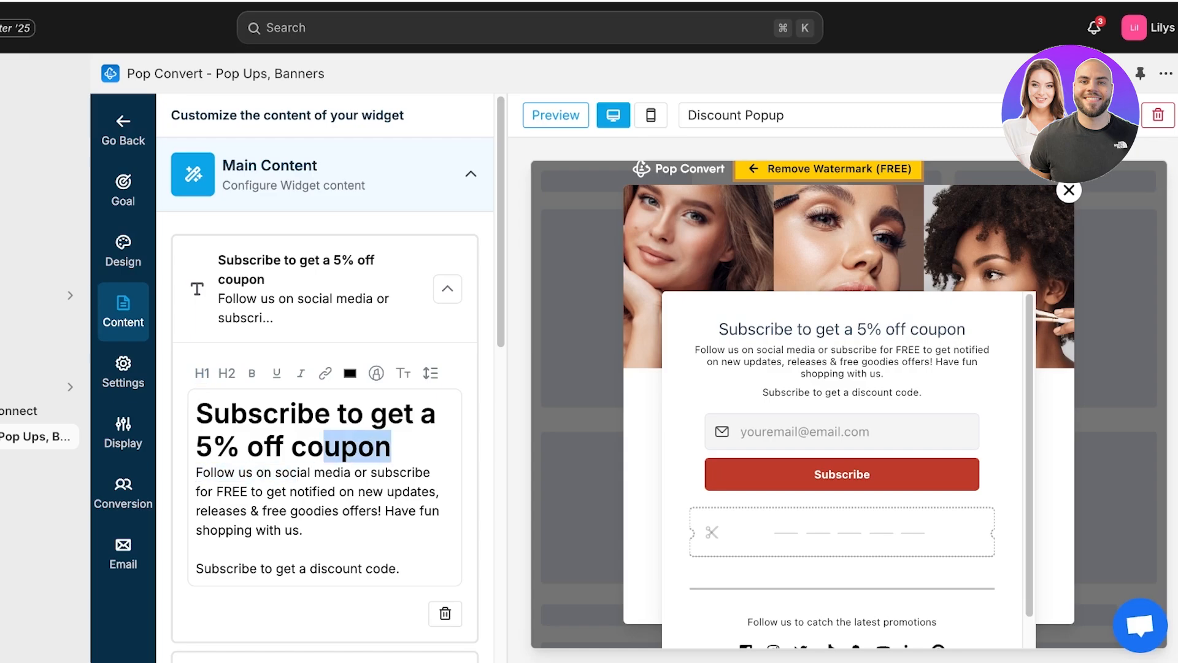
pyautogui.click(325, 473)
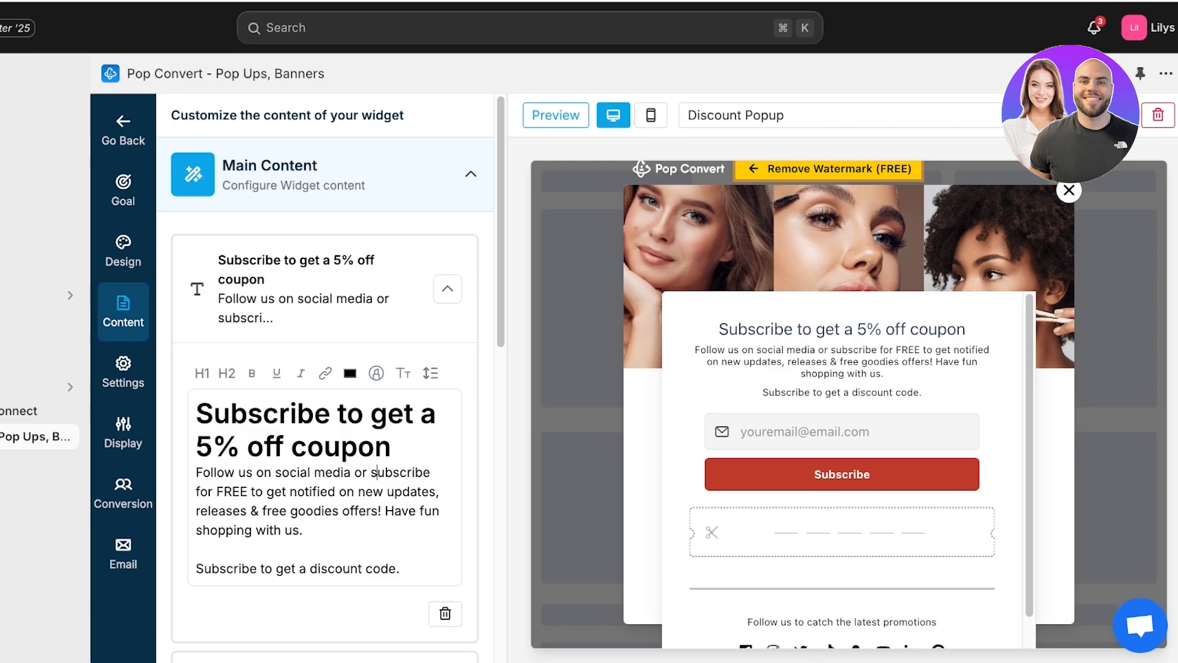
pyautogui.moveTo(377, 473); pyautogui.dragTo(196, 473)
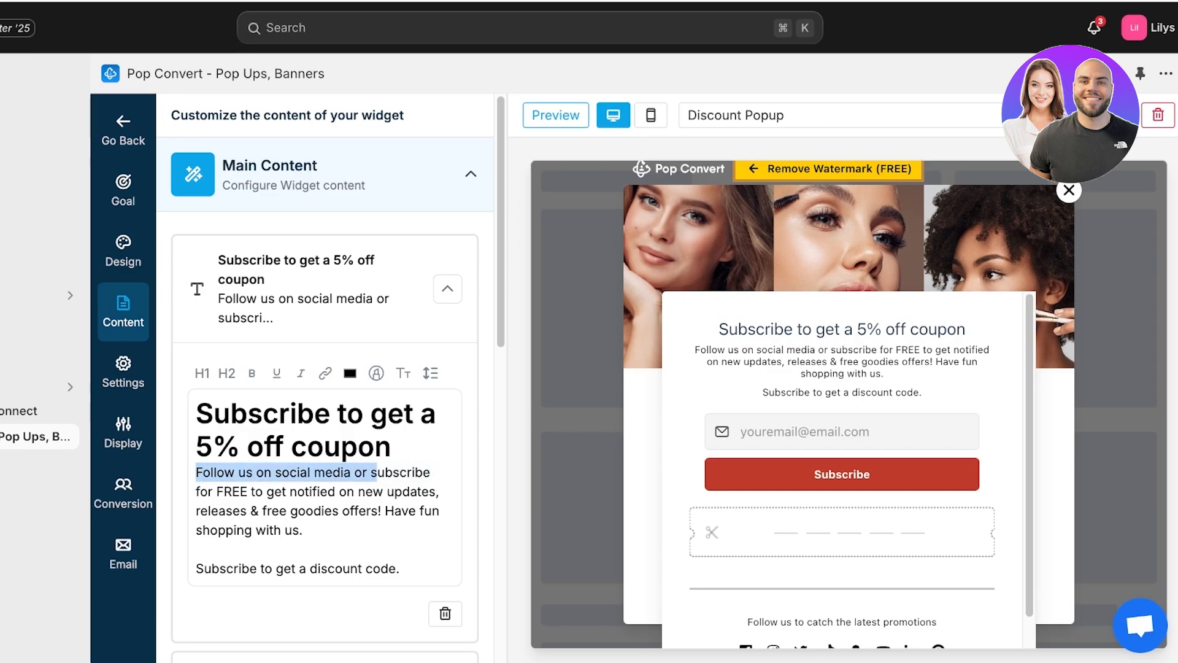
pyautogui.write('S')
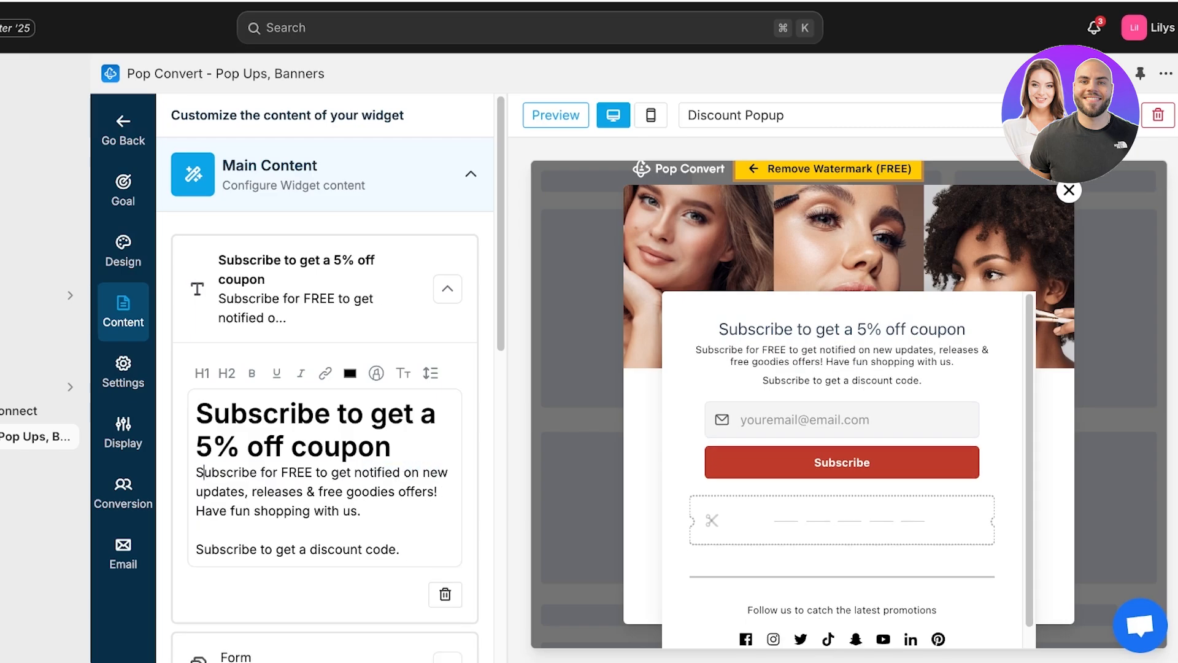
pyautogui.tripleClick(324, 510)
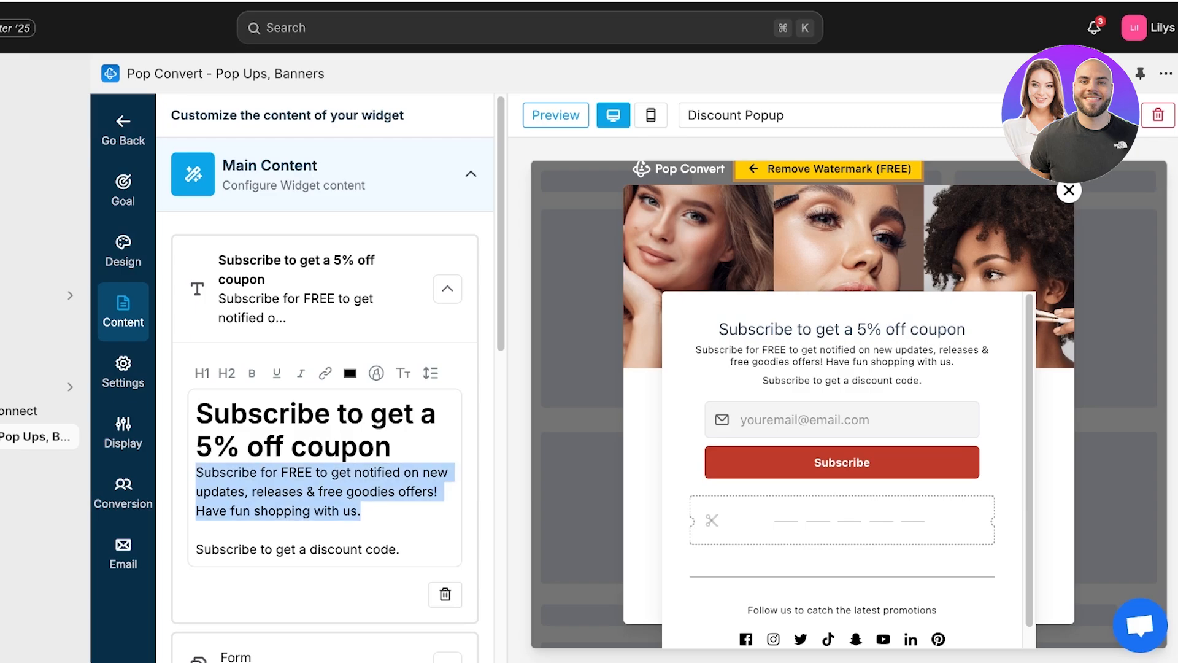
pyautogui.click(324, 511)
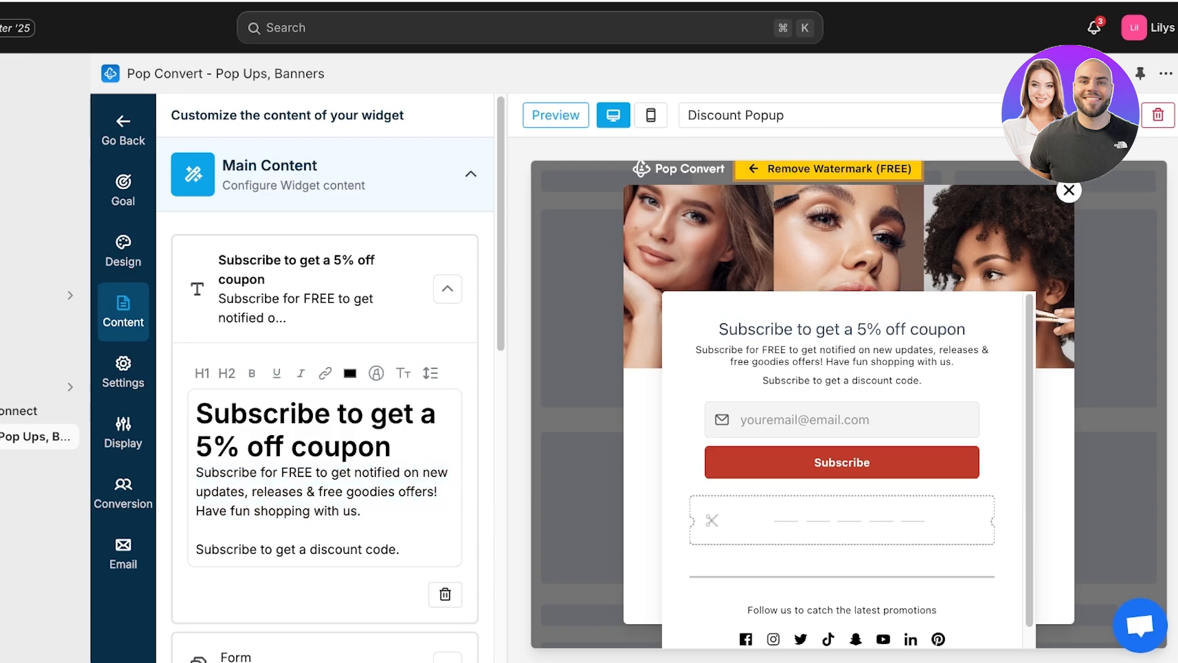
# - Make the popup heading "Subscribe to get a 5% off coupon" bold, keeping it at the H1 level
pyautogui.tripleClick(293, 430)
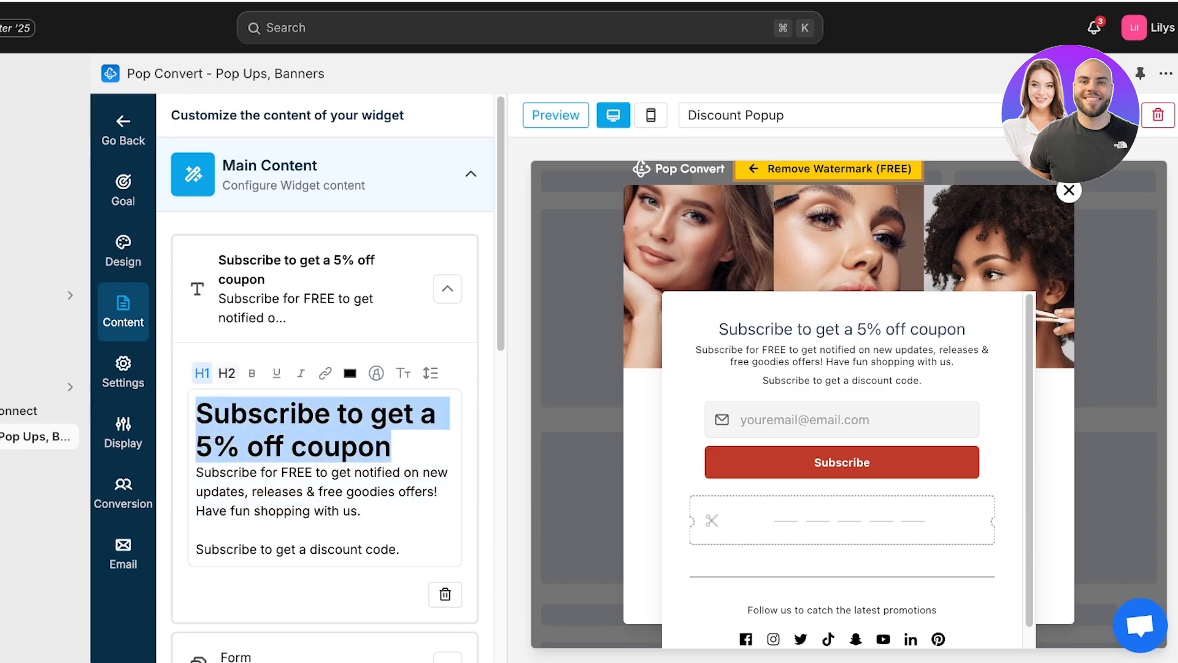
pyautogui.click(226, 373)
pyautogui.click(202, 373)
pyautogui.click(251, 373)
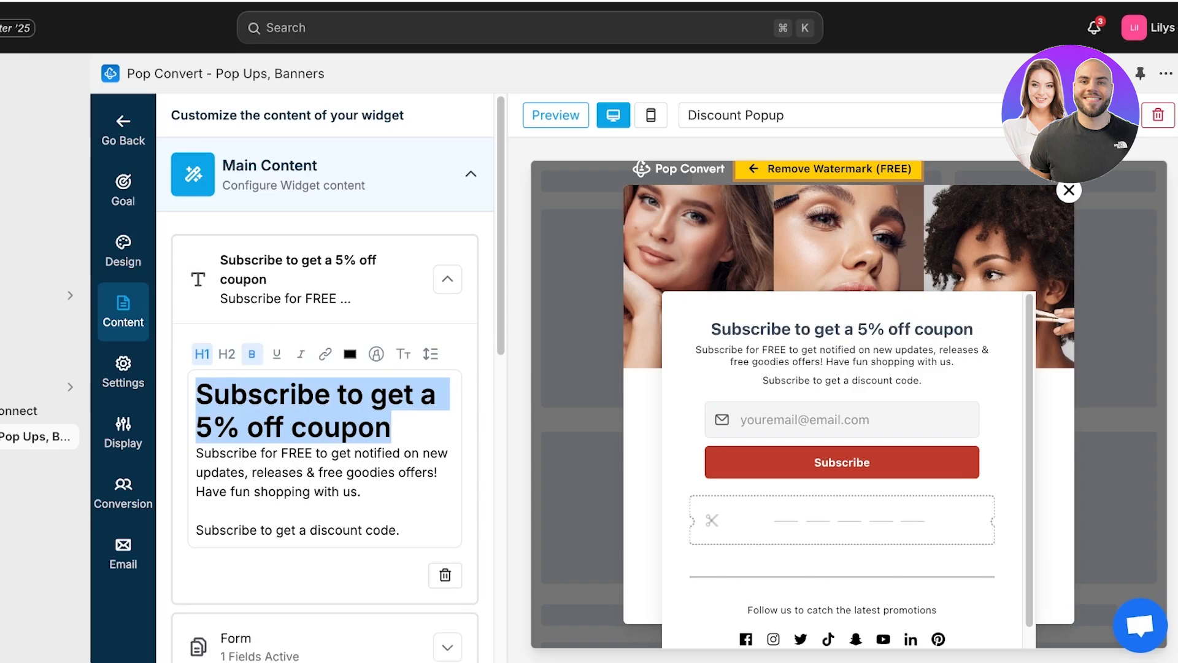
# - Delete the line "Subscribe to get a discount code." with its trailing blank lines and insert a blank line between the heading and the paragraph
pyautogui.click(198, 510)
pyautogui.moveTo(400, 530); pyautogui.dragTo(196, 531)
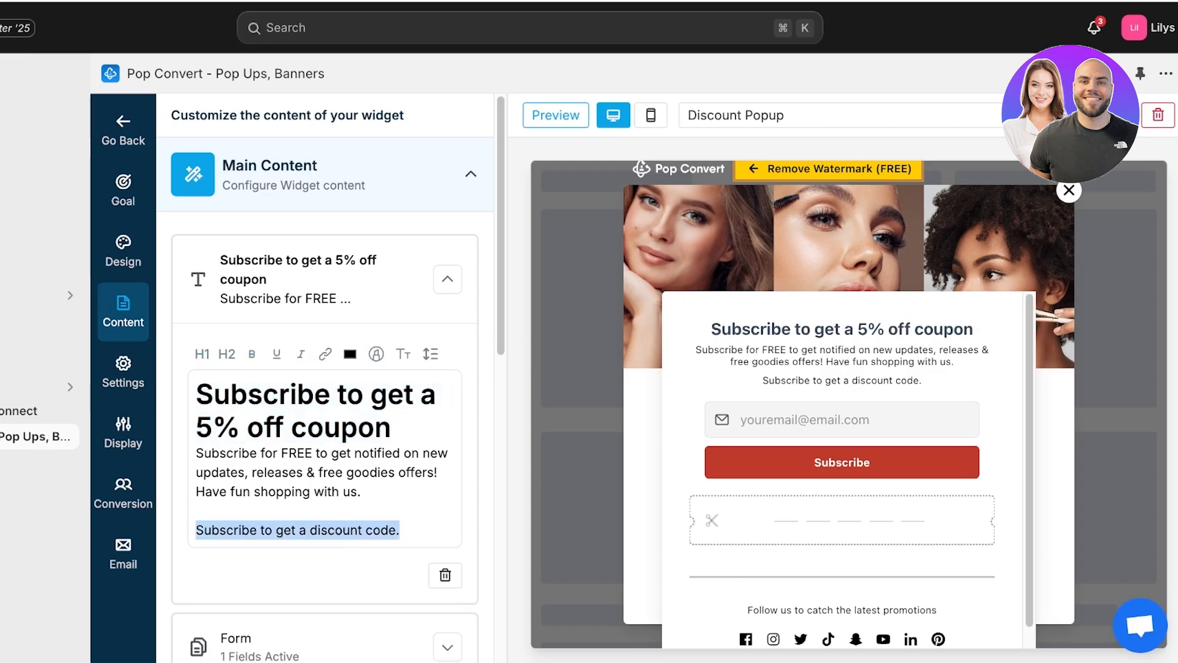
pyautogui.press('BackSpace')
pyautogui.press('Return')
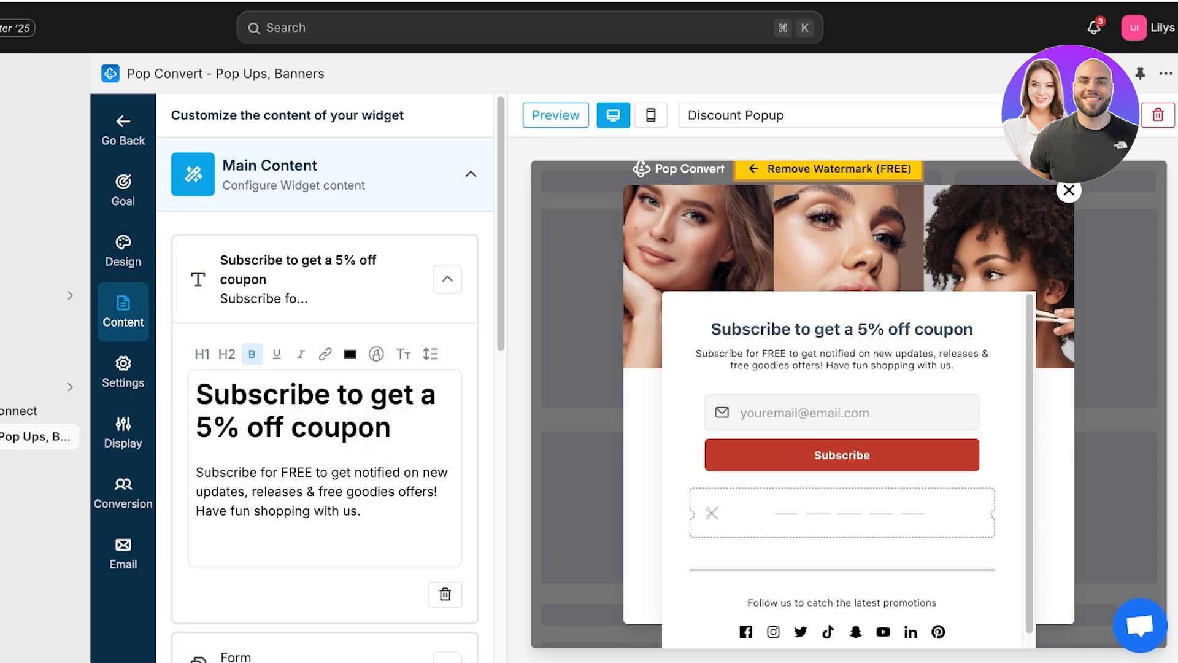
pyautogui.scroll(-4, 325, 454)
pyautogui.click(198, 306)
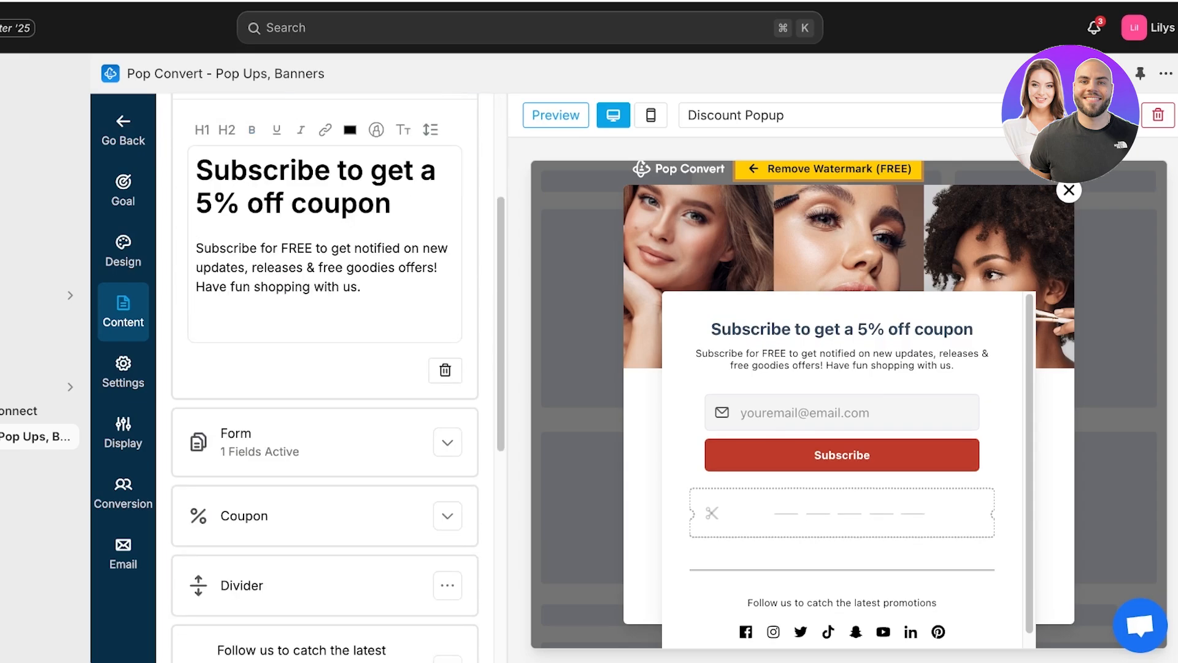
pyautogui.press('BackSpace')
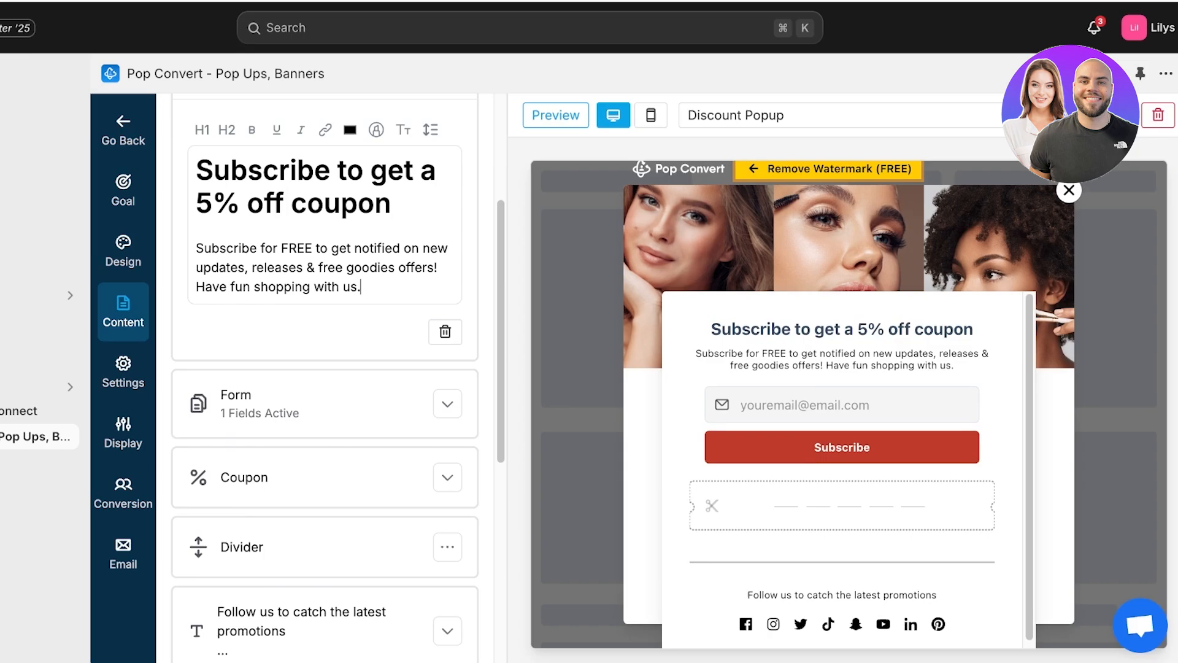
# - Expand the popup's Form block and review its contact fields and submit button label
pyautogui.click(447, 404)
pyautogui.scroll(-3, 326, 405)
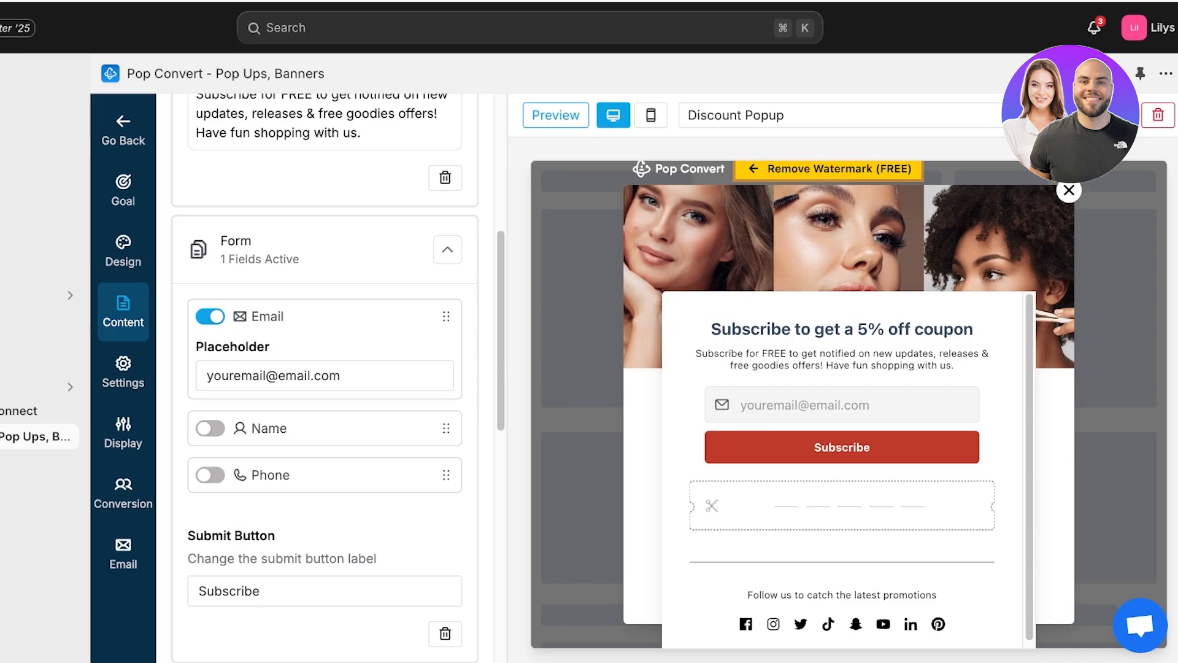
pyautogui.scroll(-6, 326, 369)
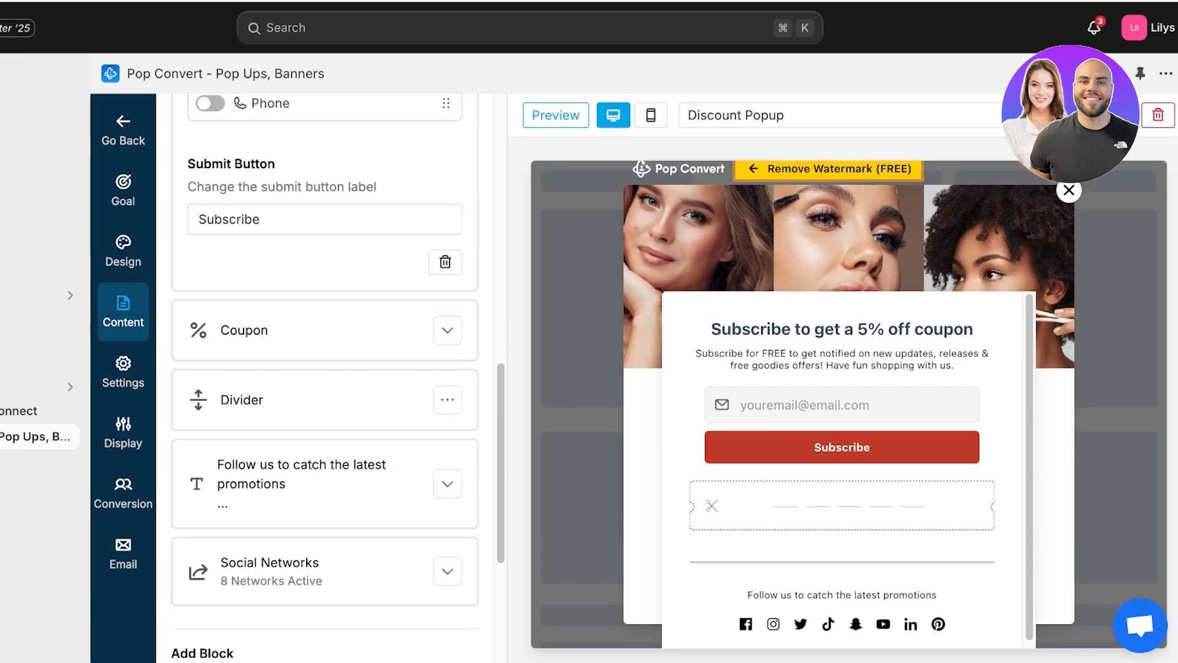
# - Start a new coupon from the popup's Coupon block and title it "subscriptin disovunt"
pyautogui.click(447, 331)
pyautogui.click(243, 477)
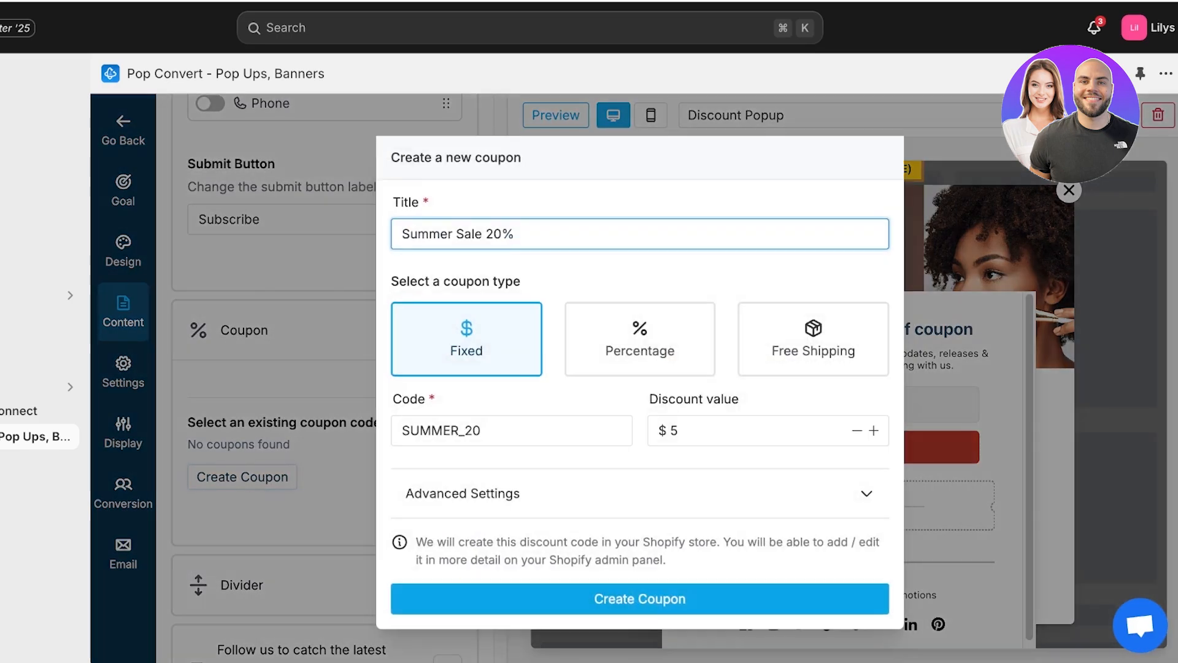
pyautogui.press('super+a')
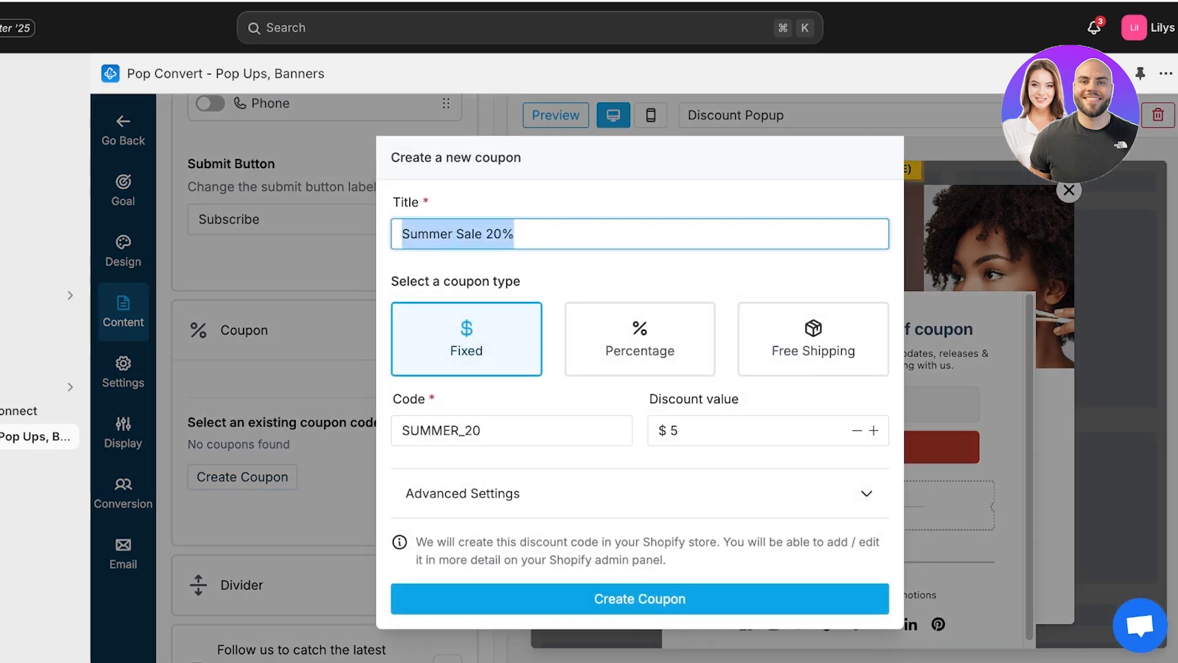
pyautogui.write('subscr')
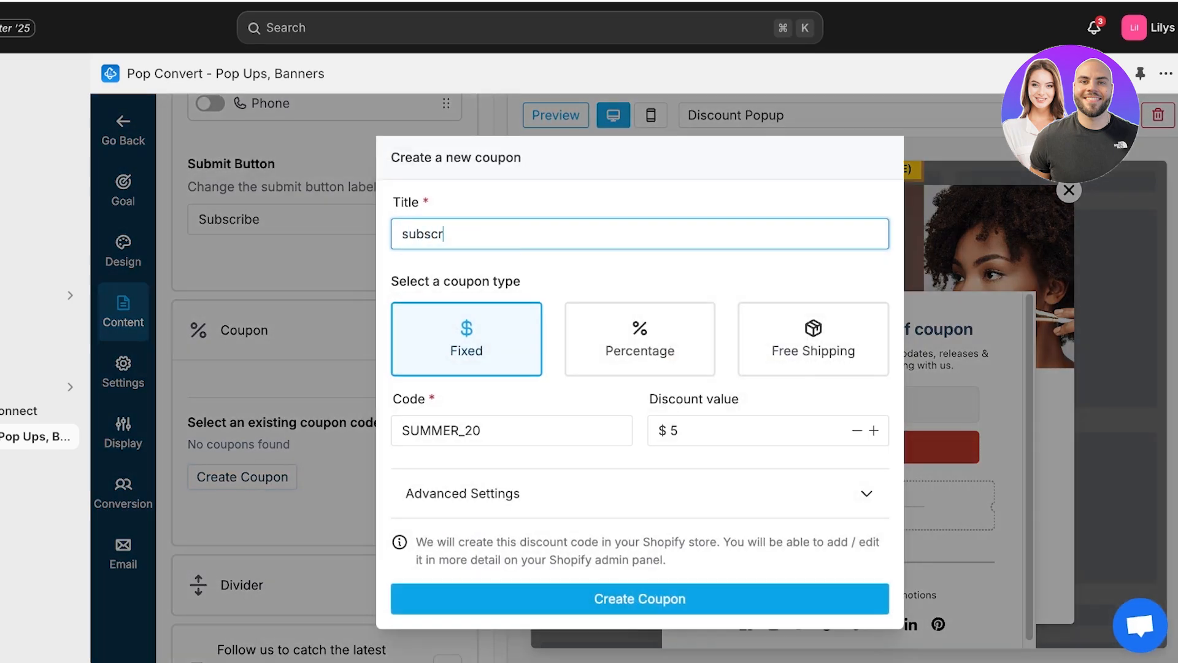
pyautogui.write('iptin disovunt')
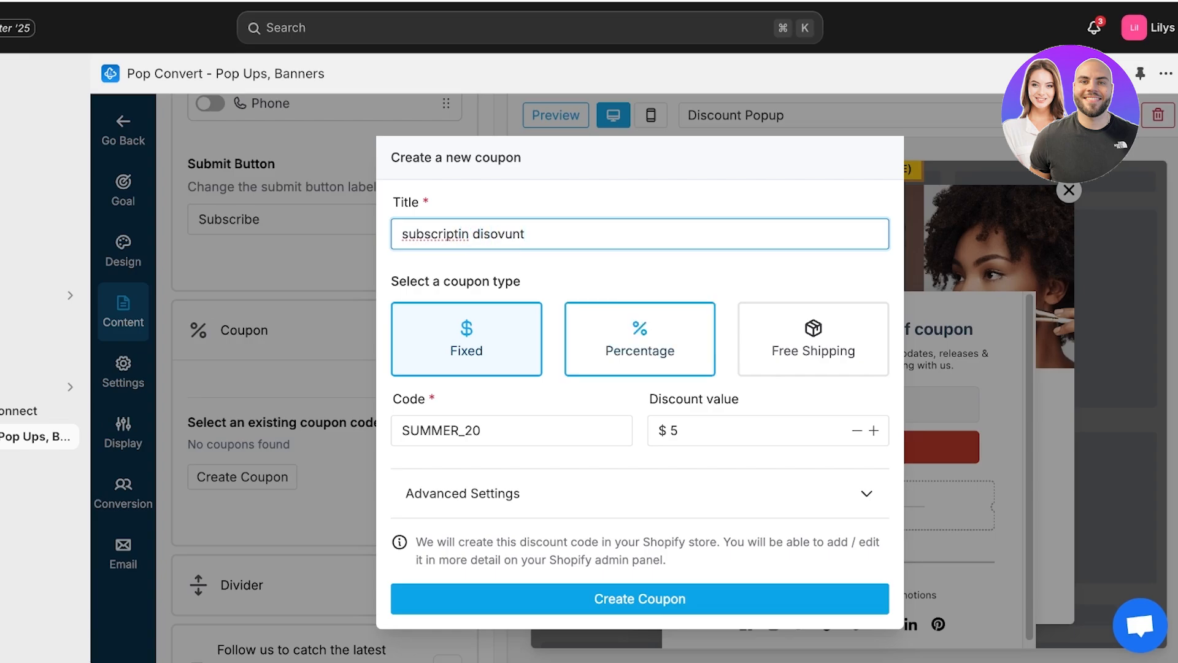
# - Set the new coupon's type to Percentage and its code to DISCOUNT5
pyautogui.click(640, 339)
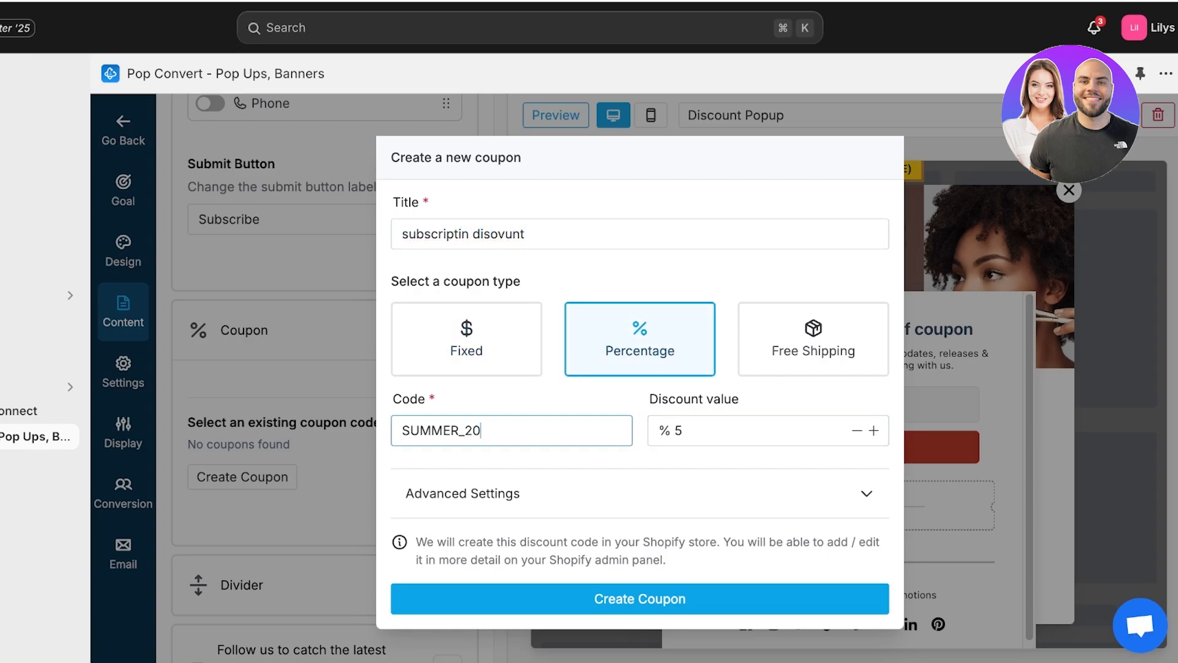
pyautogui.doubleClick(457, 431)
pyautogui.write('DIS')
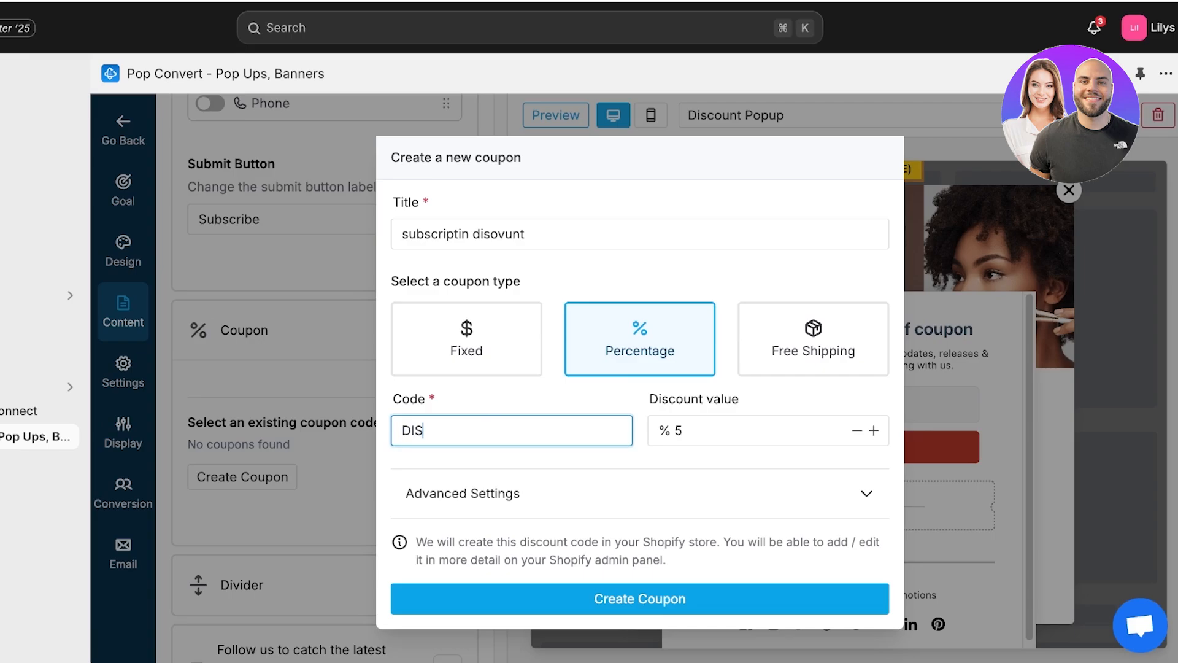
pyautogui.write('COUNT5')
# - Check the coupon's advanced settings, keep it applied to all products, and create the coupon
pyautogui.click(640, 494)
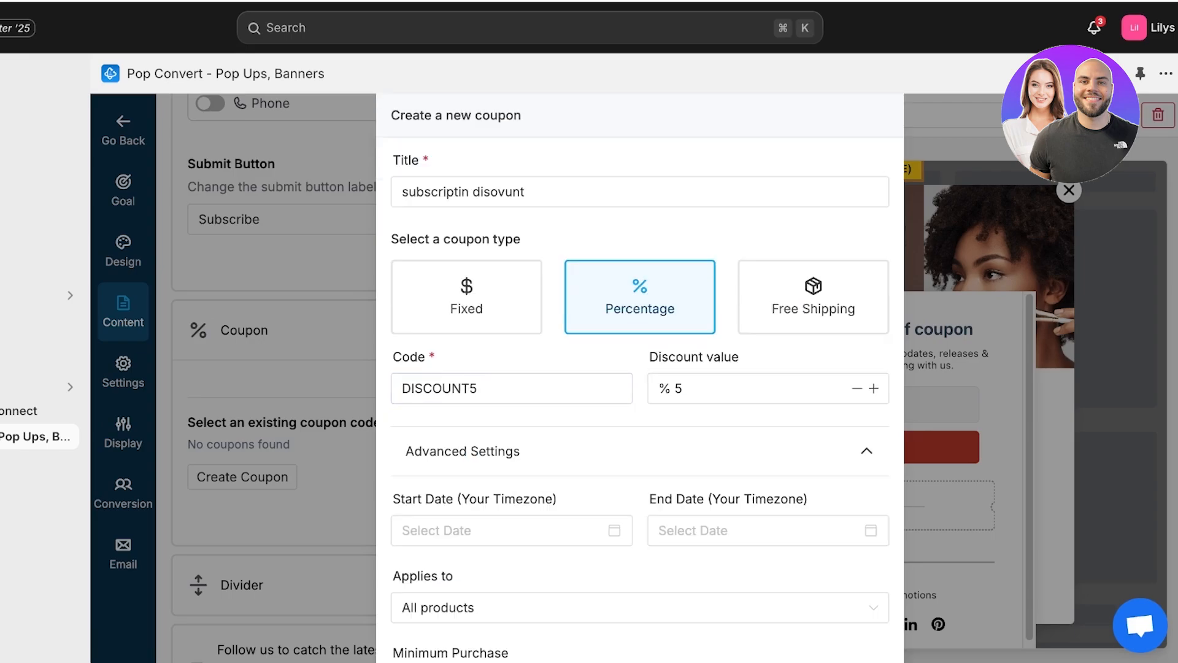
pyautogui.scroll(-3, 640, 460)
pyautogui.click(640, 461)
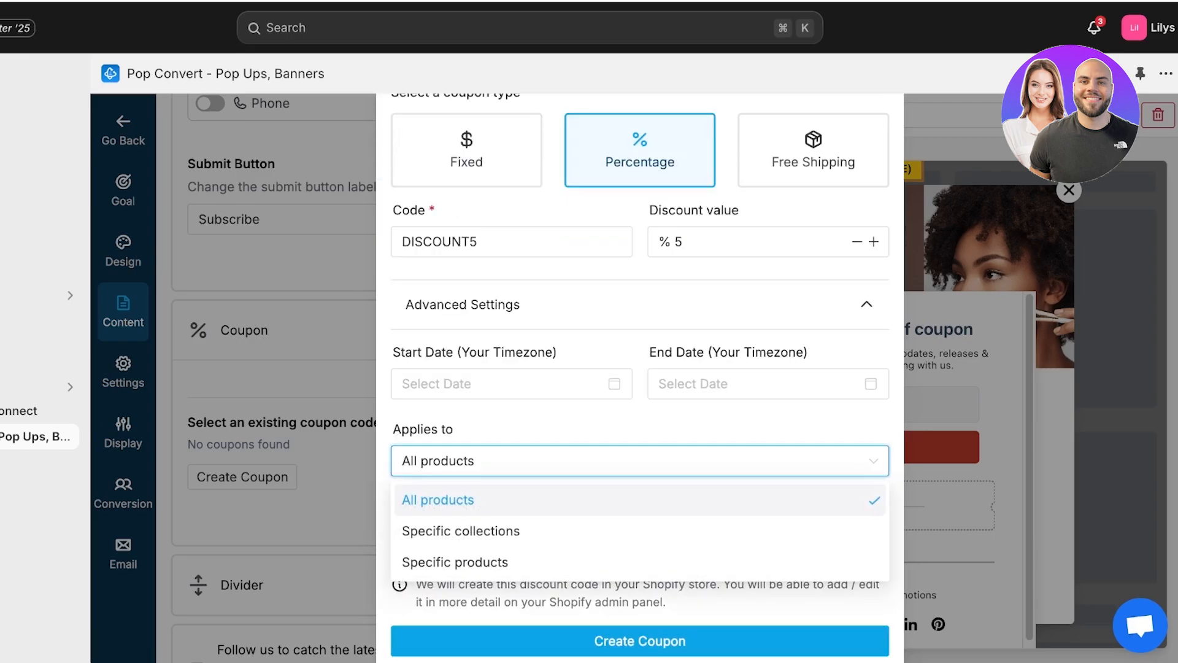
pyautogui.press('Escape')
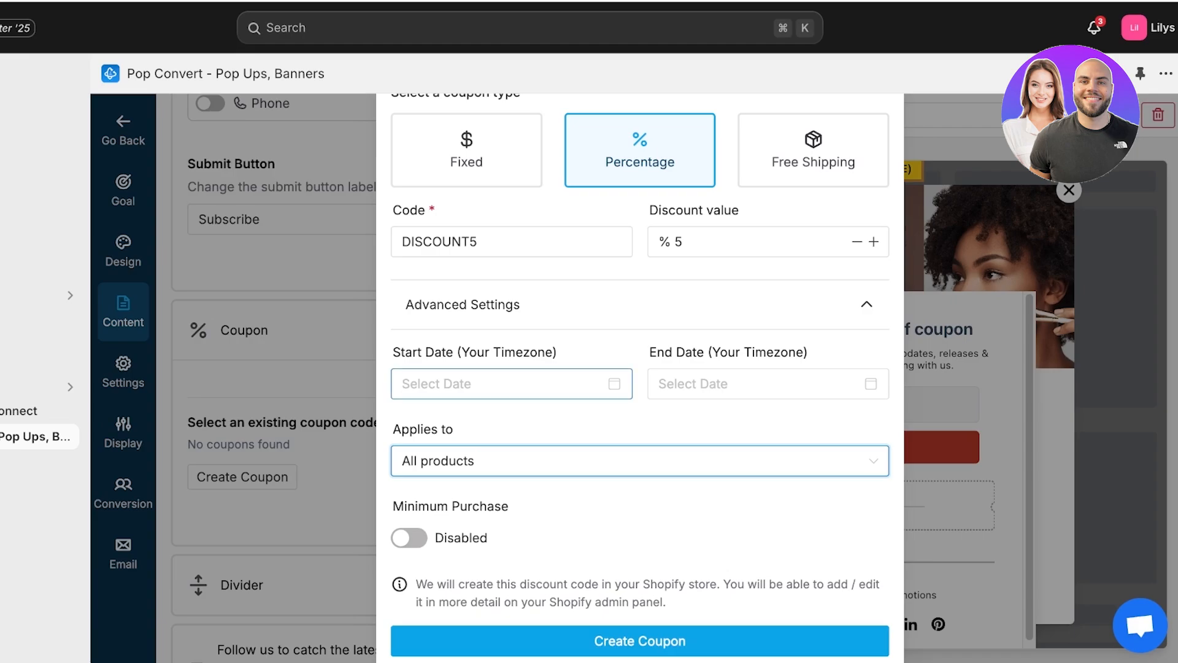
pyautogui.click(640, 641)
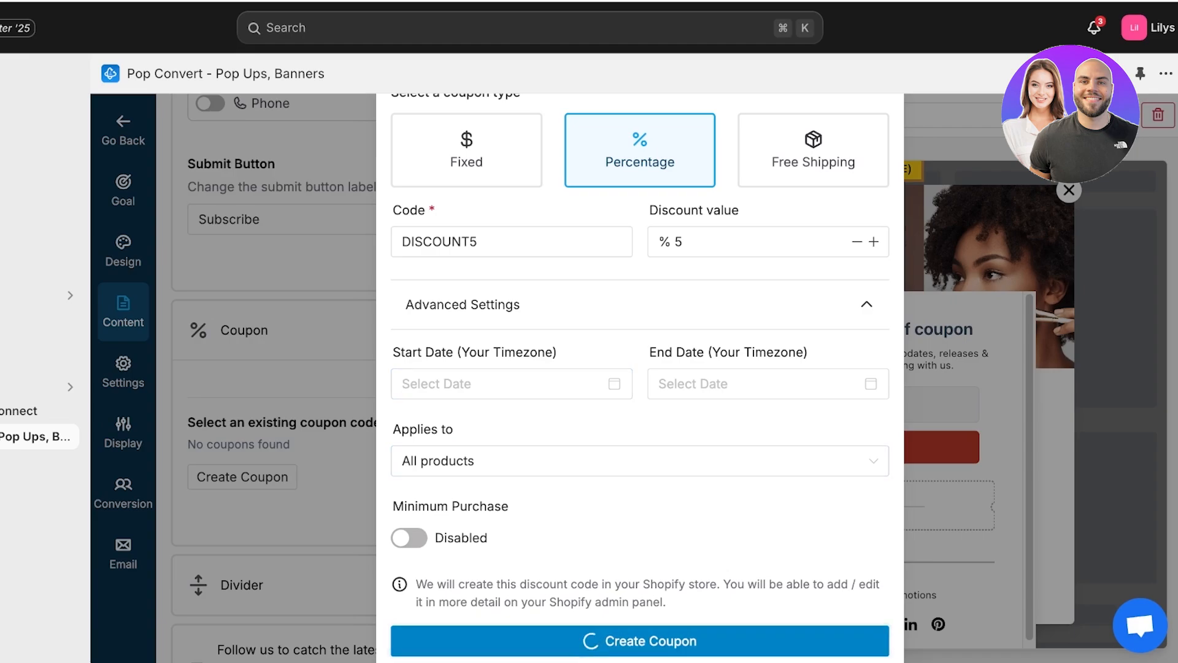
# - Review the remaining content blocks and the campaign's Settings, Display, Conversion, Email and Goal sections
pyautogui.scroll(-5, 325, 377)
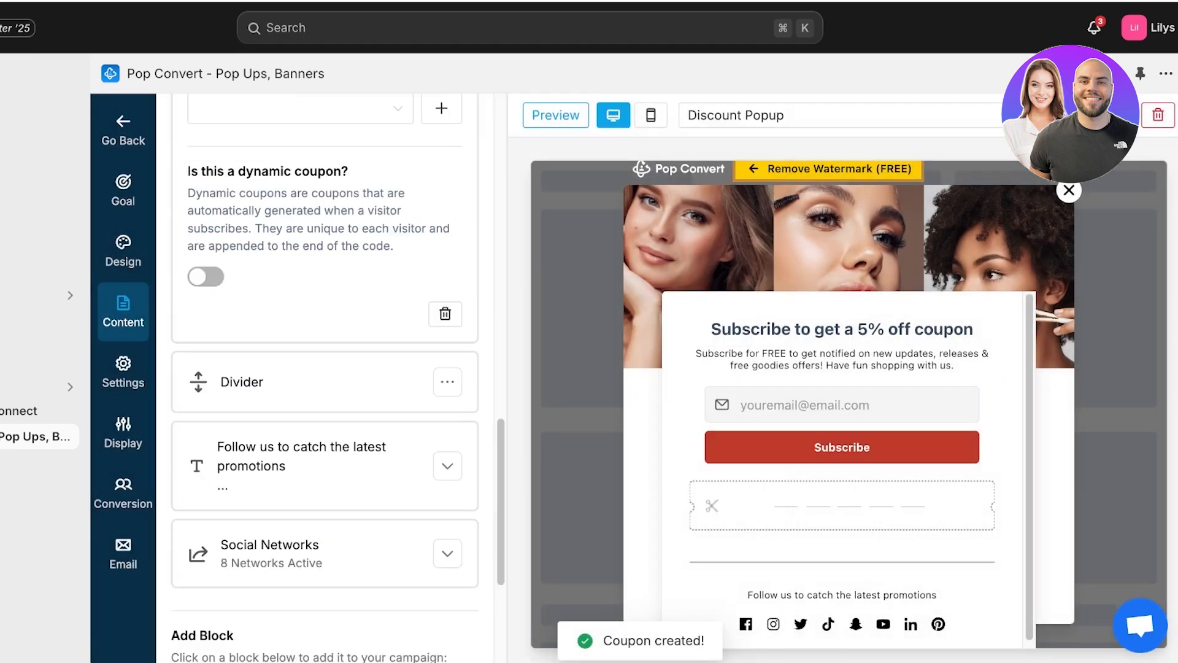
pyautogui.scroll(-4, 285, 430)
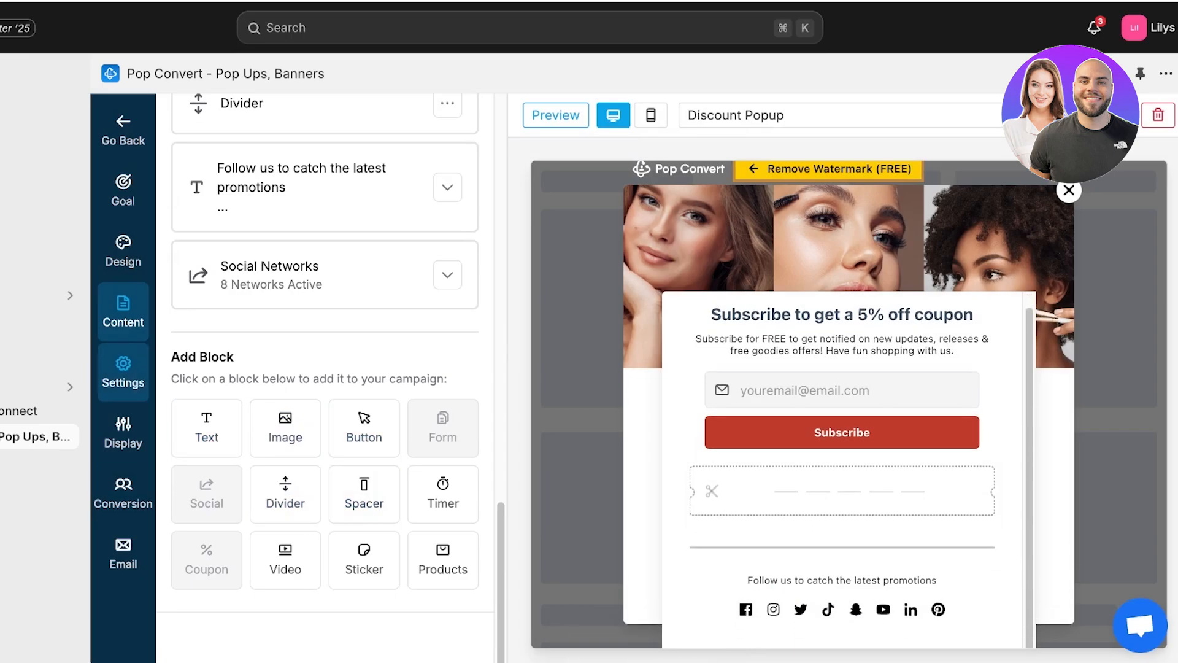
pyautogui.click(123, 371)
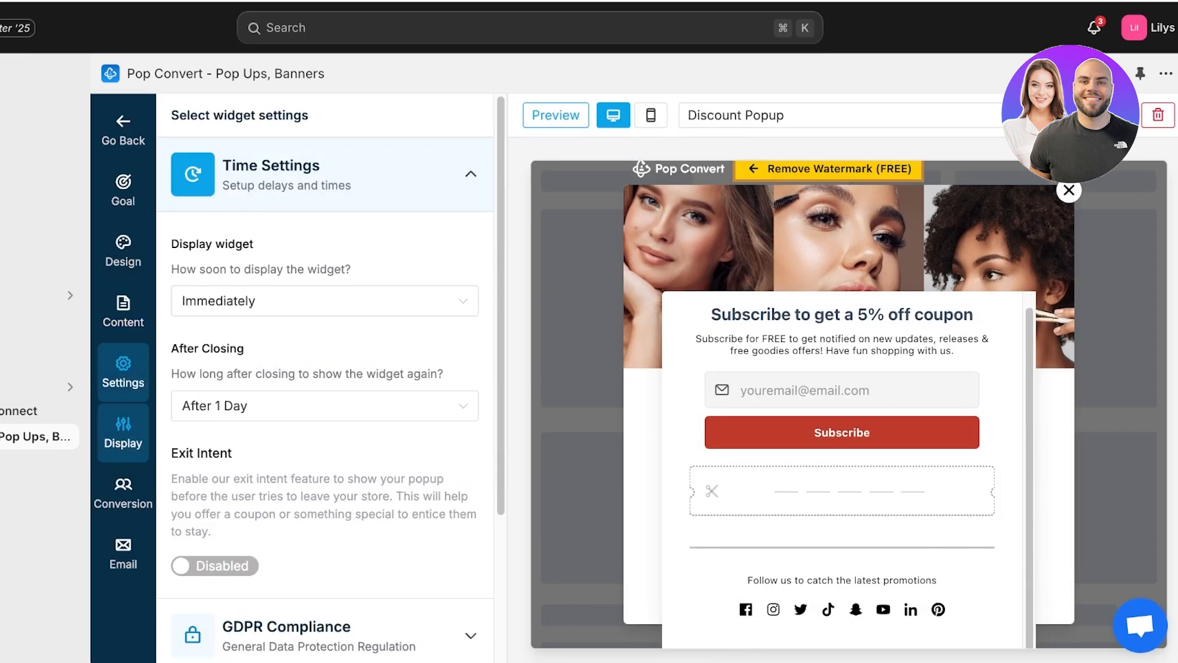
pyautogui.click(123, 433)
pyautogui.click(123, 493)
pyautogui.click(122, 553)
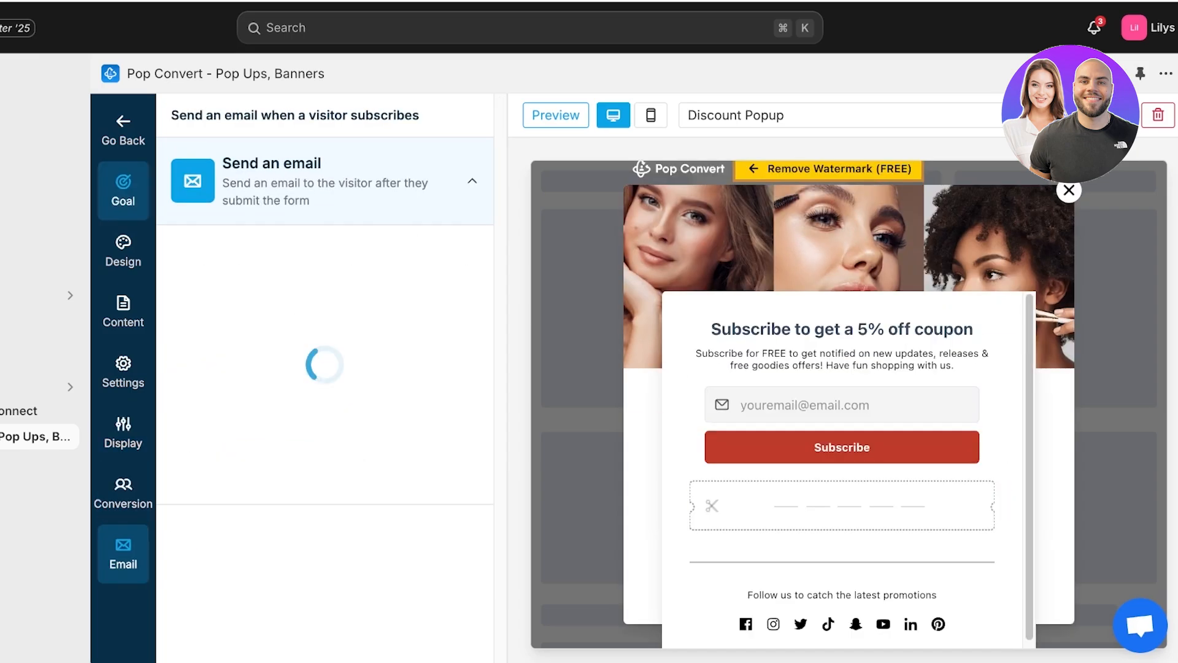
pyautogui.click(123, 191)
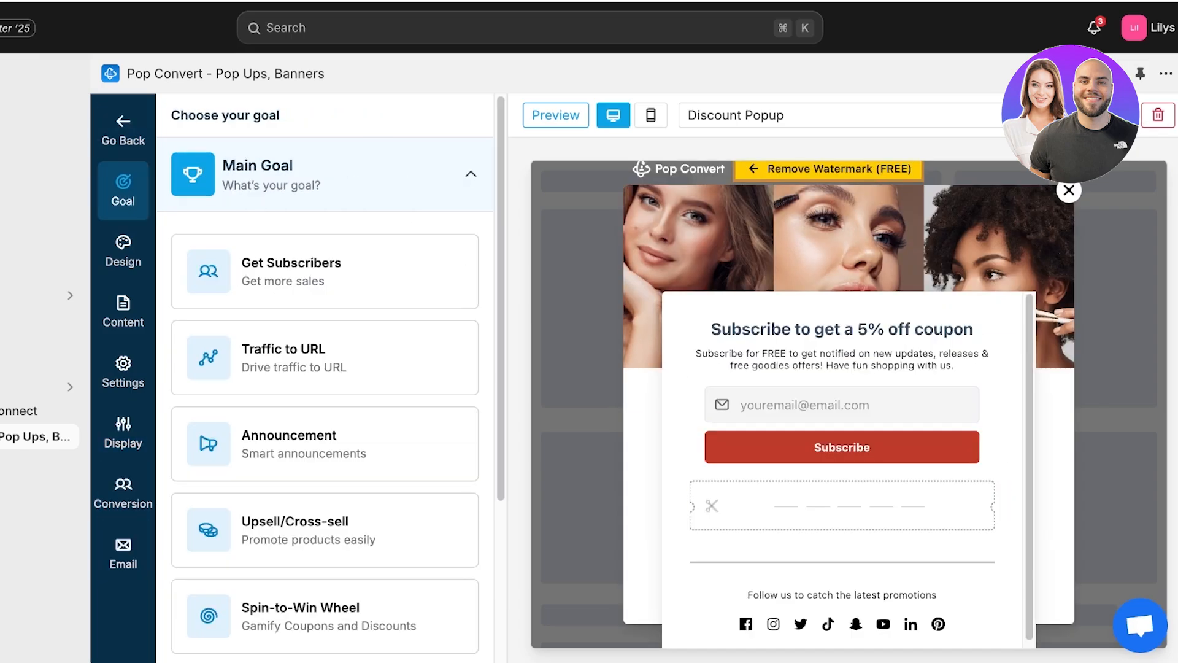
# - Save the Discount Popup campaign
pyautogui.click(1081, 115)
pyautogui.click(1092, 185)
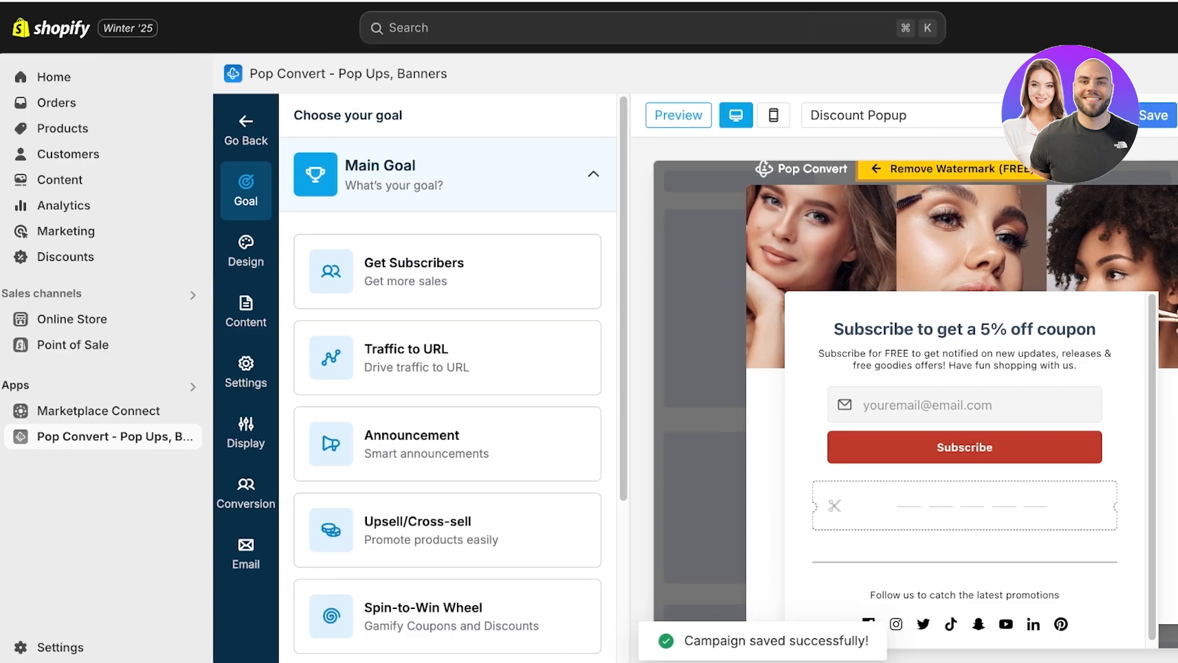
# - Open the live online store and check how the discount popup appears over the home page
pyautogui.click(189, 319)
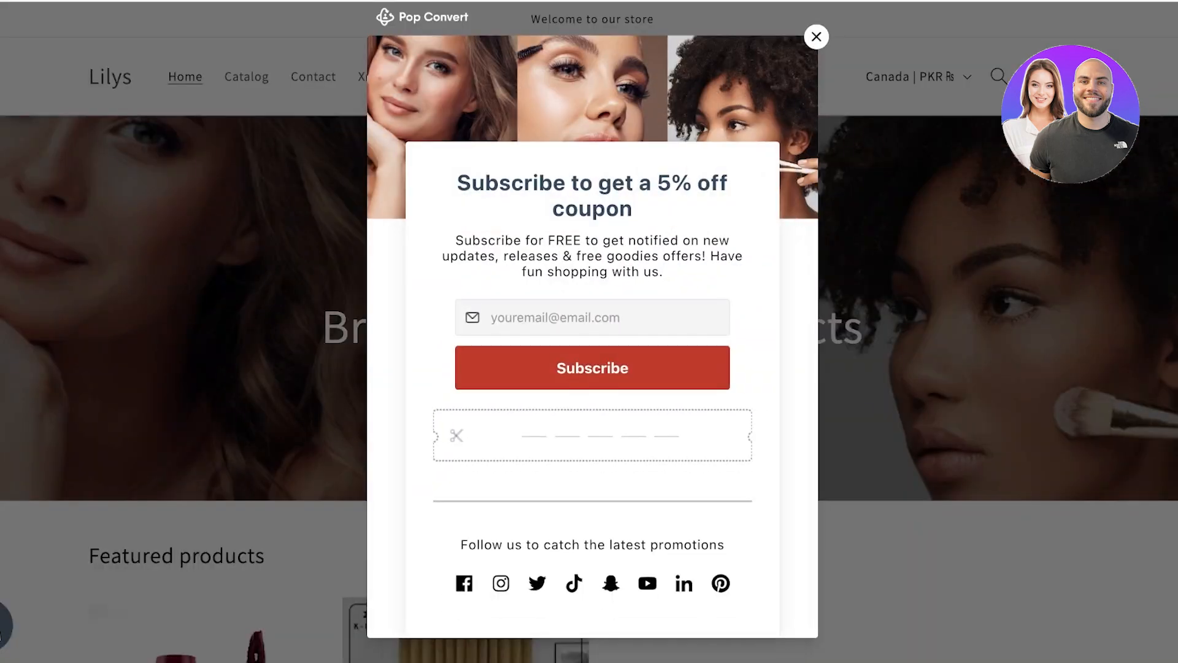
pyautogui.scroll(-4, 590, 331)
pyautogui.scroll(4, 590, 332)
pyautogui.scroll(-1, 589, 332)
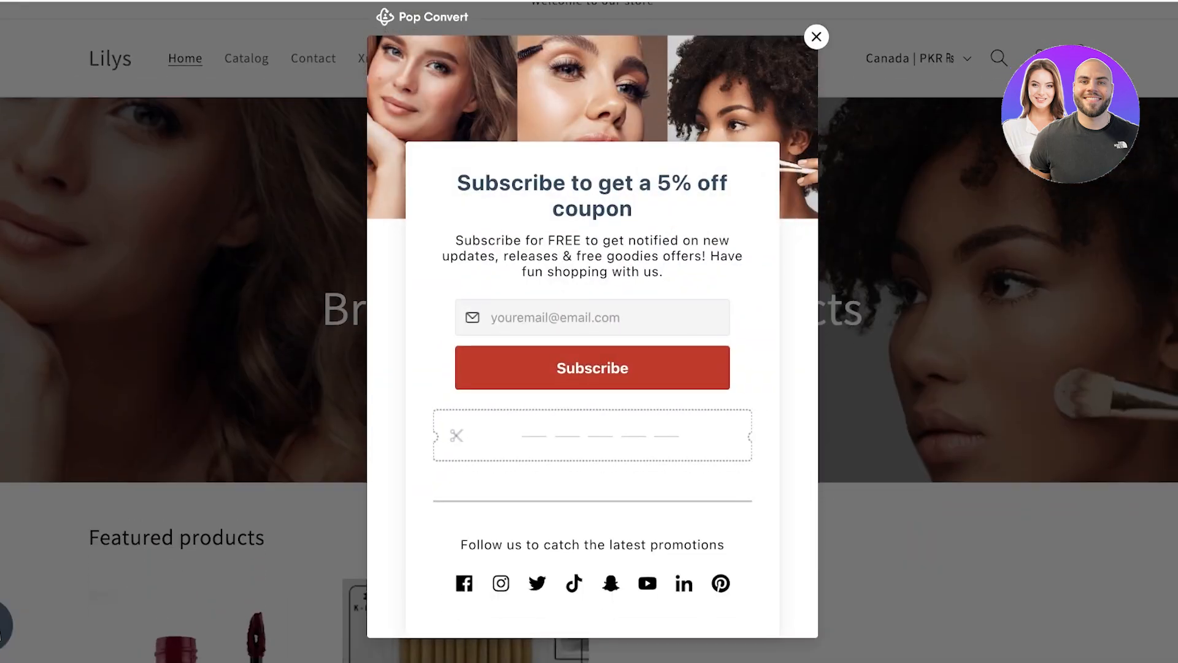